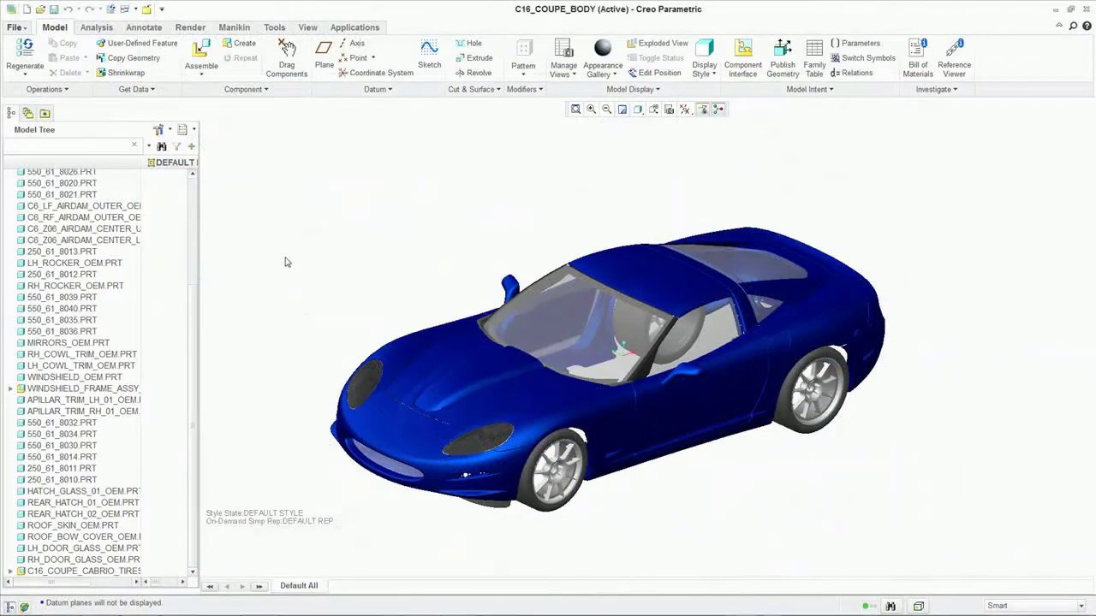
# Step: Add the wing mirror concept image as a trace sketch on the FRONT plane
pyautogui.click(94, 343)
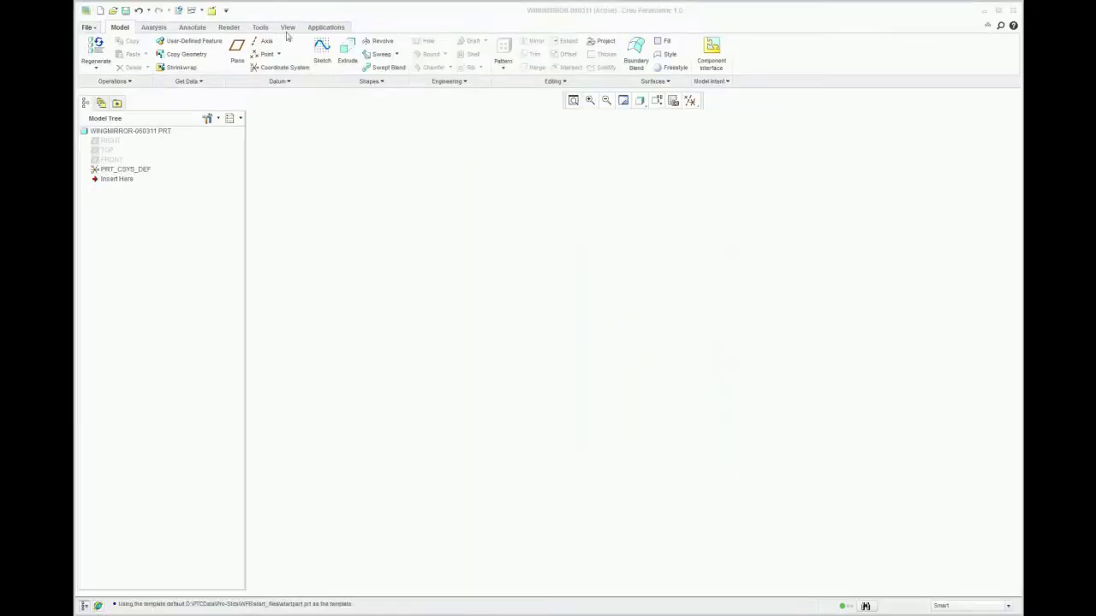
pyautogui.click(421, 44)
pyautogui.click(226, 52)
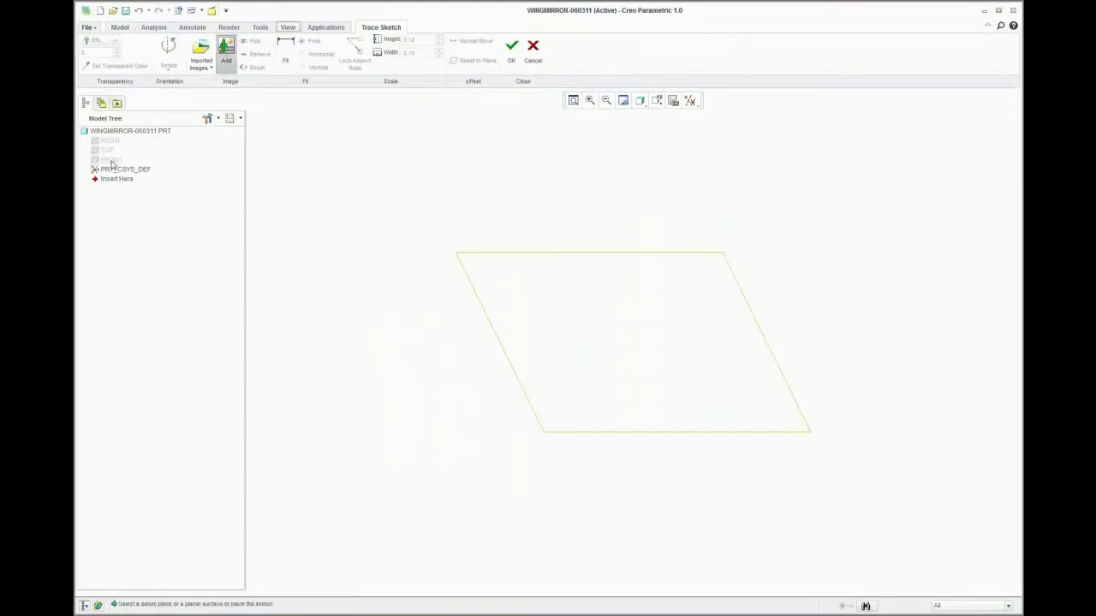
pyautogui.click(111, 160)
pyautogui.click(448, 276)
pyautogui.doubleClick(543, 226)
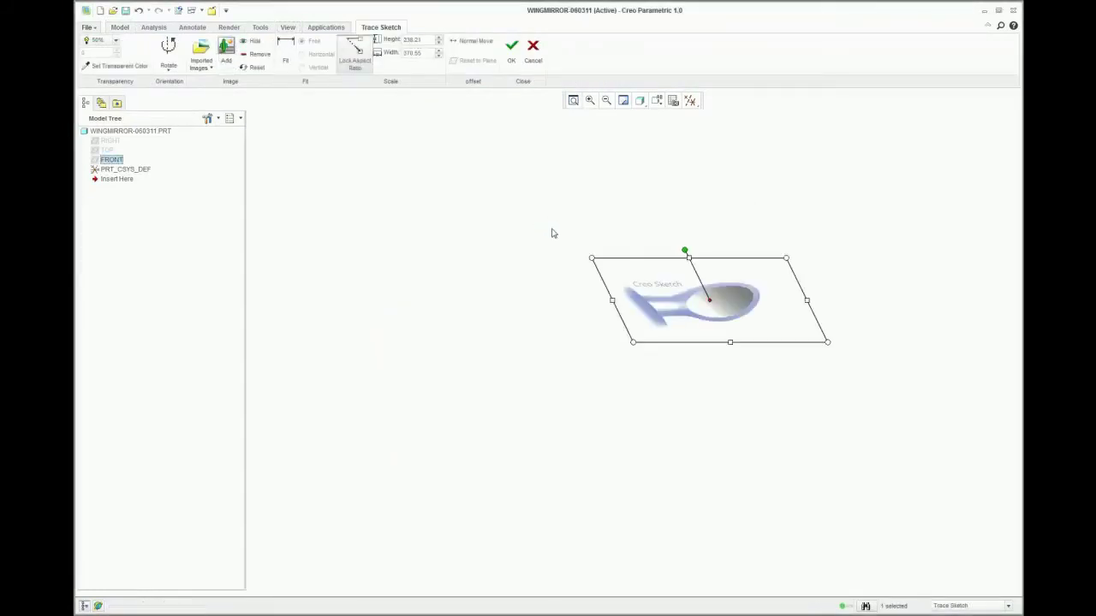
# Step: Fit the trace image horizontally across the mirror glass to 180 and set its transparency to 25%
pyautogui.click(310, 57)
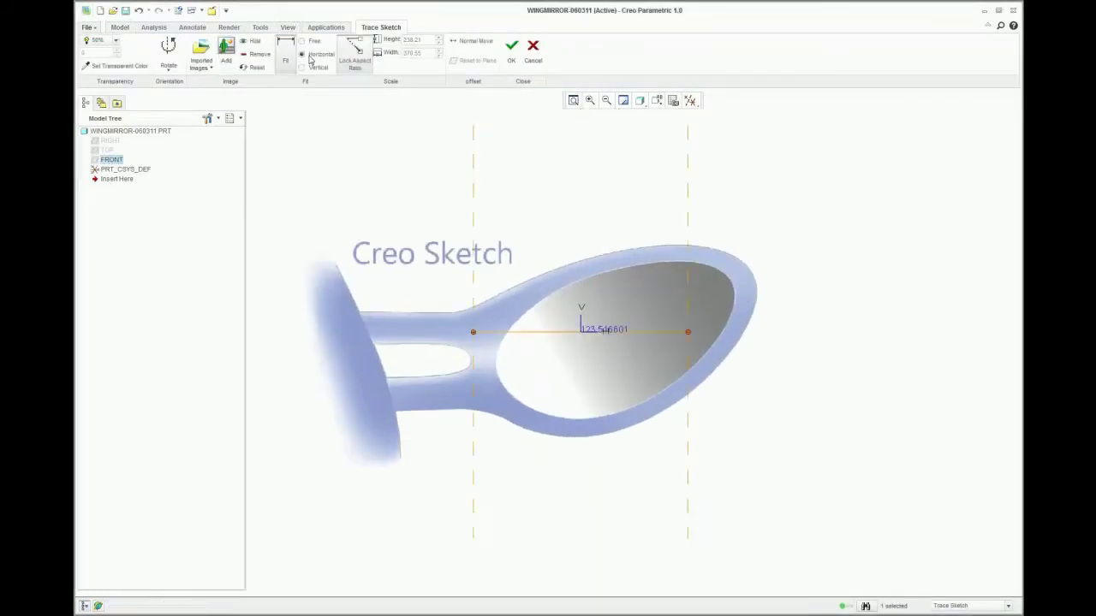
pyautogui.moveTo(690, 365); pyautogui.dragTo(737, 298)
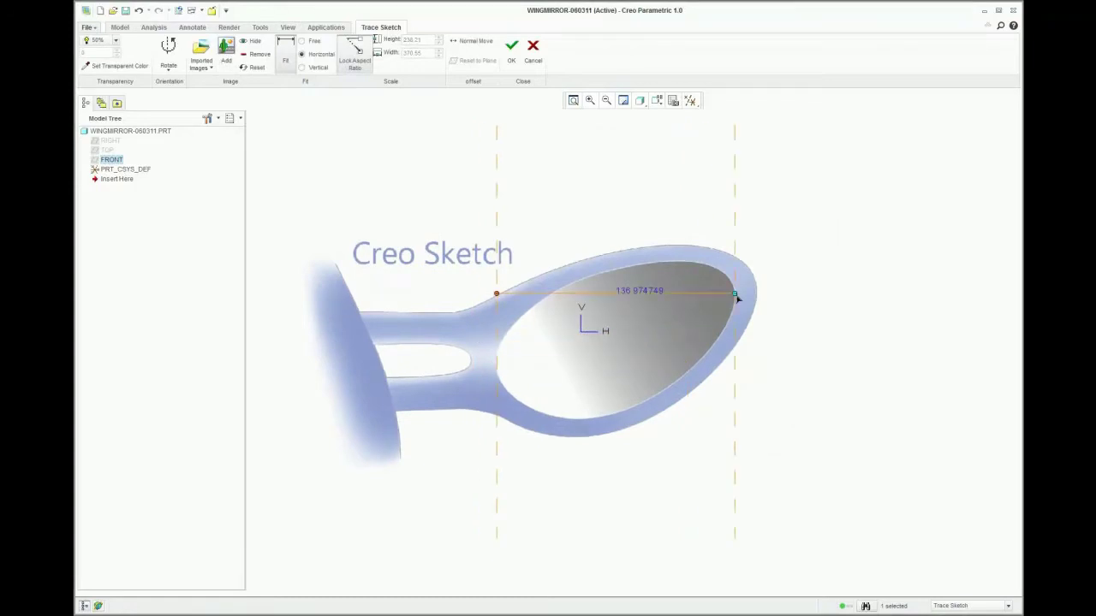
pyautogui.press('Return')
pyautogui.click(116, 41)
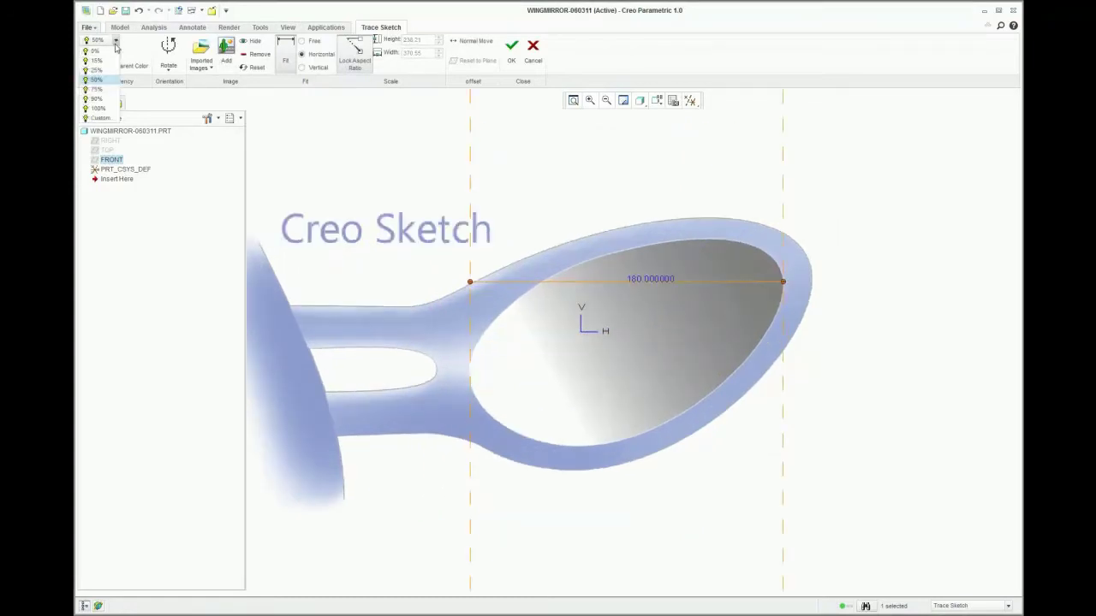
pyautogui.click(106, 90)
pyautogui.scroll(-4, 603, 223)
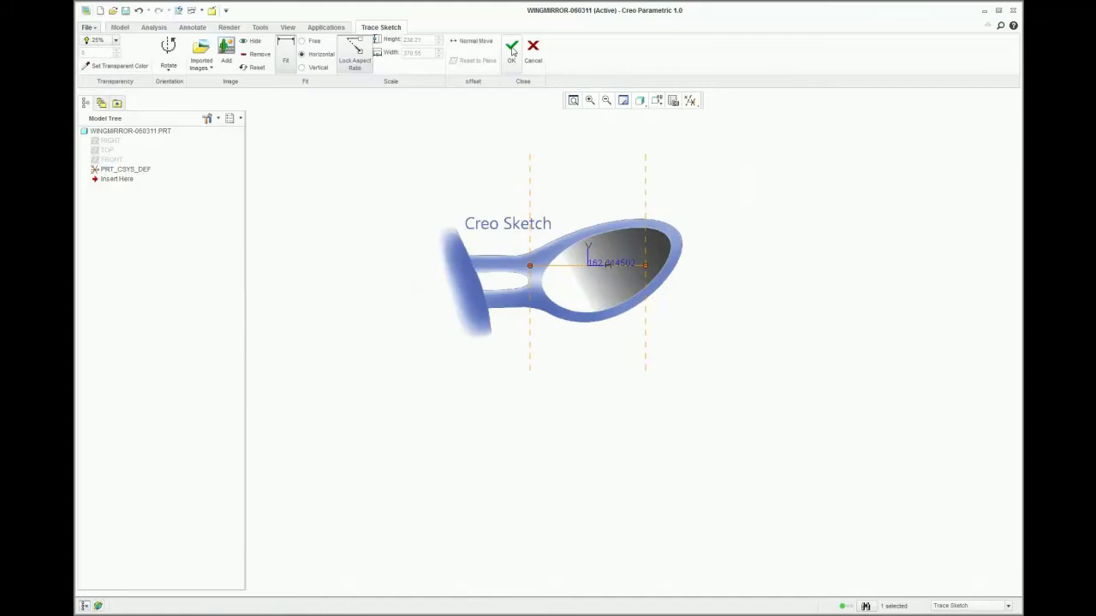
# Step: Move the trace image so the default coordinate system lies inside the outer mirror glass, showing coordinate systems only for this placement
pyautogui.click(690, 100)
pyautogui.click(725, 161)
pyautogui.click(285, 59)
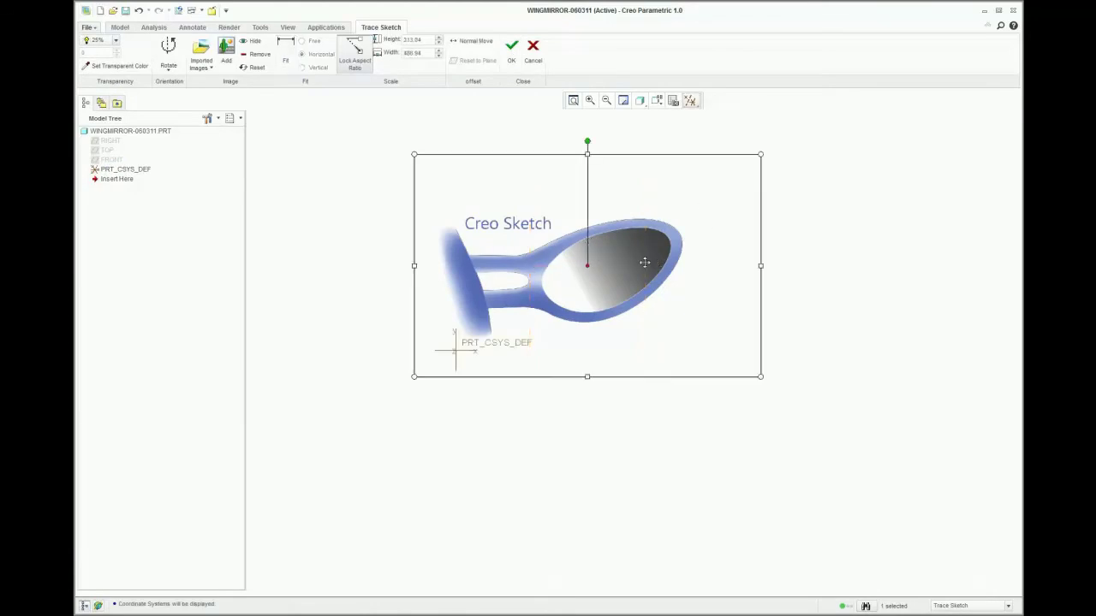
pyautogui.moveTo(643, 262); pyautogui.dragTo(456, 365)
pyautogui.keyDown('shift'); pyautogui.moveTo(573, 322); pyautogui.dragTo(693, 286, button='middle'); pyautogui.keyUp('shift')
pyautogui.scroll(2, 694, 286)
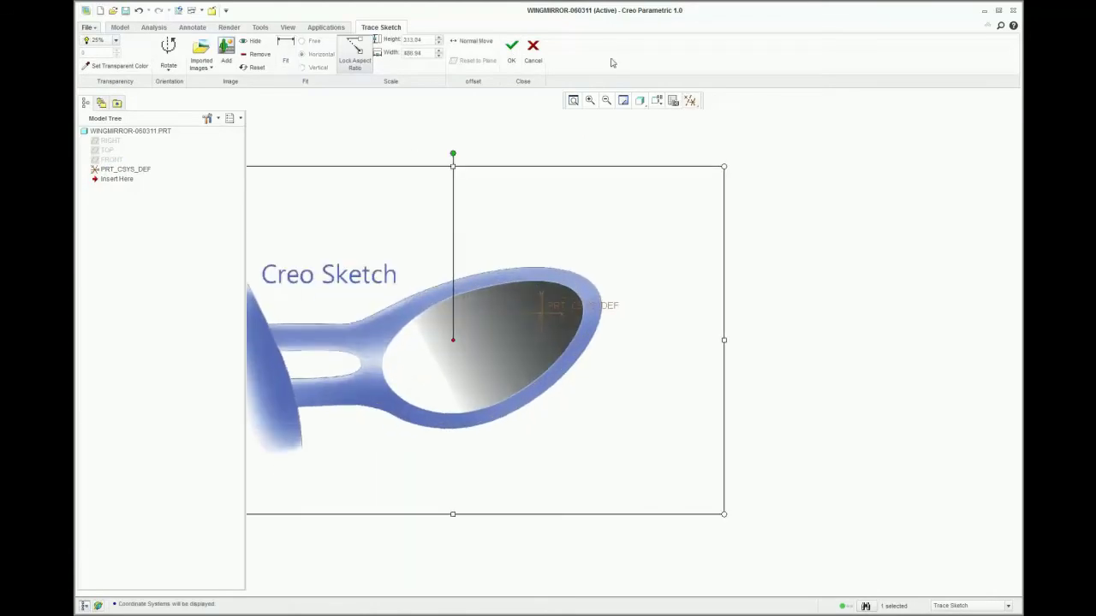
pyautogui.click(690, 101)
pyautogui.click(722, 163)
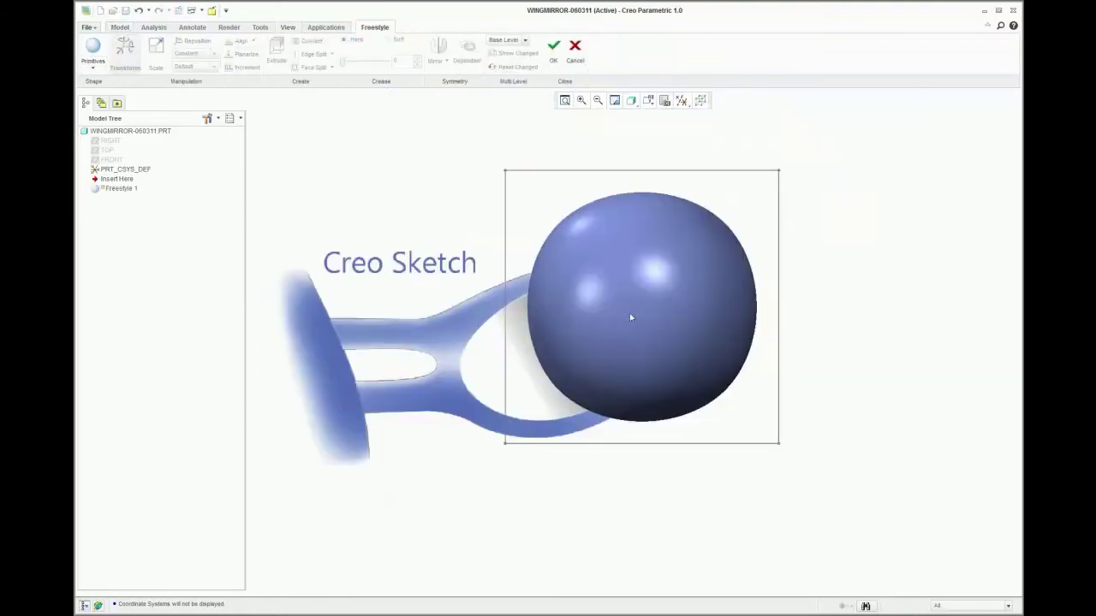
# Step: Scale the whole Freestyle sphere down uniformly to fit the outer end of the sketched mirror
pyautogui.moveTo(479, 137); pyautogui.dragTo(826, 472)
pyautogui.rightClick(855, 420)
pyautogui.click(831, 412)
pyautogui.keyDown('ctrl'); pyautogui.moveTo(683, 312); pyautogui.dragTo(656, 309); pyautogui.keyUp('ctrl')
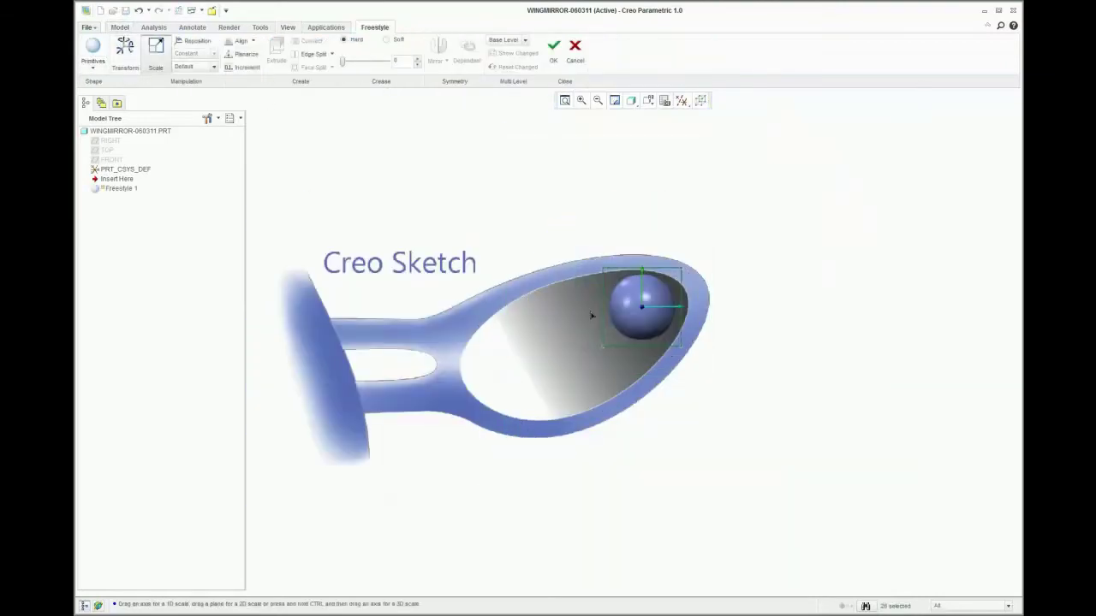
# Step: Extrude the sphere's arm-side face across to the inner end of the sketched mirror glass
pyautogui.moveTo(572, 234); pyautogui.dragTo(629, 376)
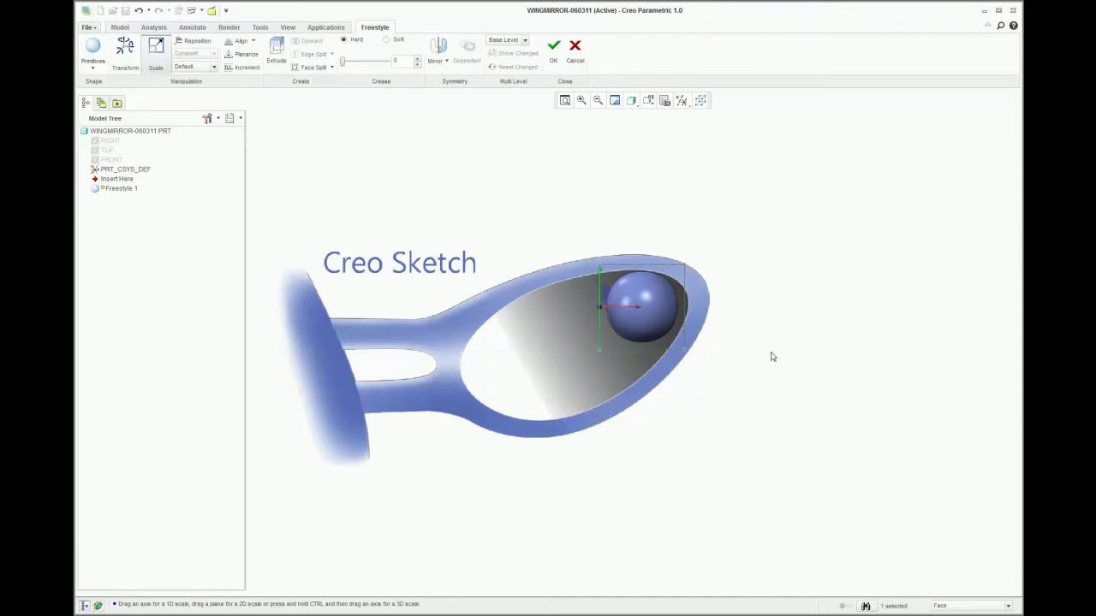
pyautogui.rightClick(773, 356)
pyautogui.click(792, 364)
pyautogui.moveTo(477, 310); pyautogui.dragTo(410, 311)
# Step: Shift the lower and upper mesh edges of the elongated body slightly down over the sketched housing
pyautogui.moveTo(415, 237); pyautogui.dragTo(724, 381)
pyautogui.moveTo(642, 345); pyautogui.dragTo(642, 359)
pyautogui.moveTo(443, 225); pyautogui.dragTo(717, 317)
pyautogui.moveTo(642, 245); pyautogui.dragTo(642, 255)
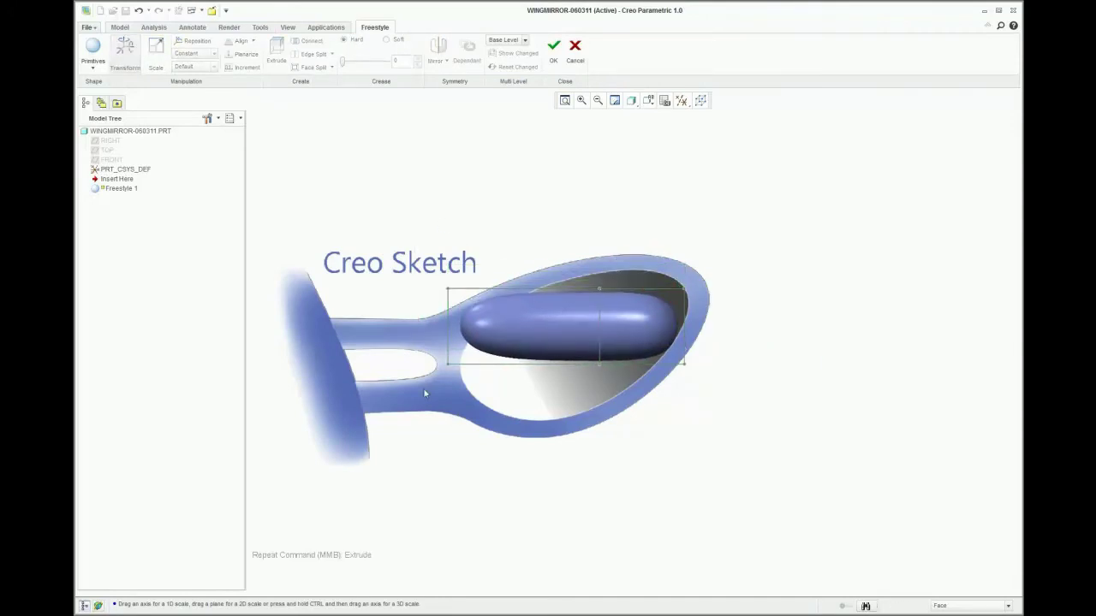
# Step: Extrude the body's lower faces downward to the bottom of the sketched mirror housing
pyautogui.moveTo(425, 392); pyautogui.dragTo(719, 341)
pyautogui.middleClick(837, 360)
pyautogui.moveTo(524, 487); pyautogui.dragTo(524, 472)
# Step: Extrude the upper inner face, shift and shrink its end, and extrude it again to form the upper arm
pyautogui.moveTo(423, 270); pyautogui.dragTo(468, 381)
pyautogui.middleClick(822, 355)
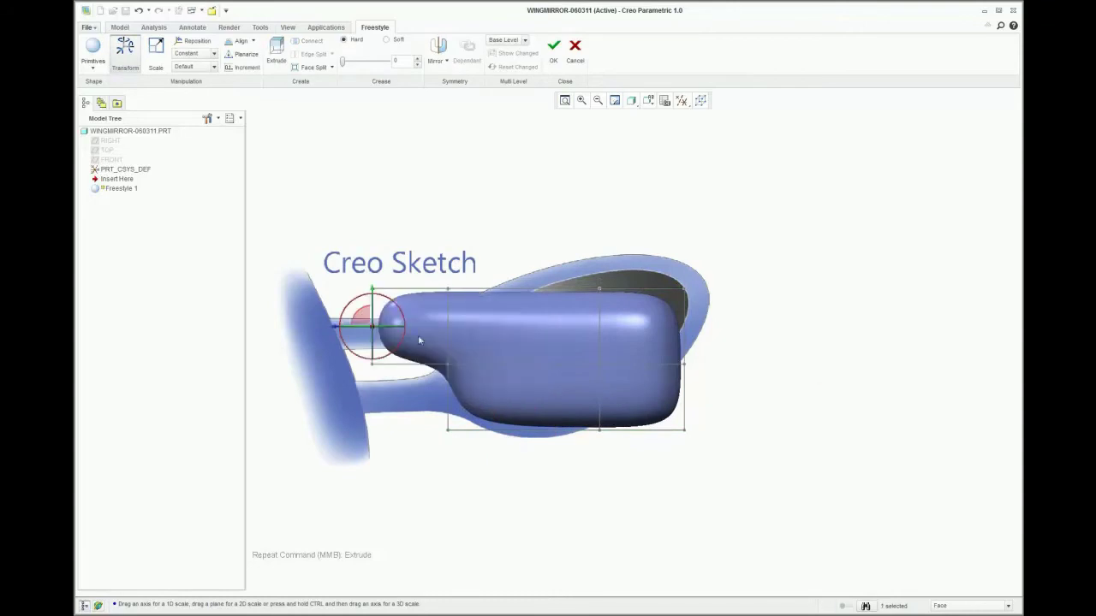
pyautogui.moveTo(334, 326); pyautogui.dragTo(400, 337)
pyautogui.click(156, 53)
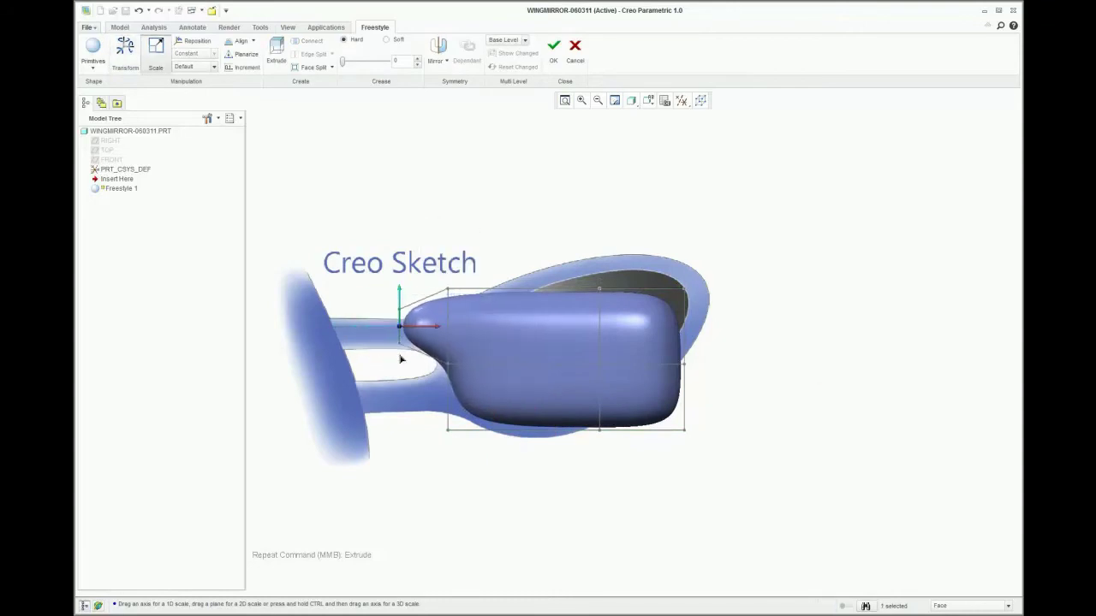
pyautogui.middleClick(405, 364)
pyautogui.moveTo(330, 327); pyautogui.dragTo(258, 327)
# Step: Extrude the lower inner face, adjust and shrink its end, and extrude it again to form the lower arm
pyautogui.moveTo(479, 449); pyautogui.dragTo(432, 355)
pyautogui.rightClick(538, 454)
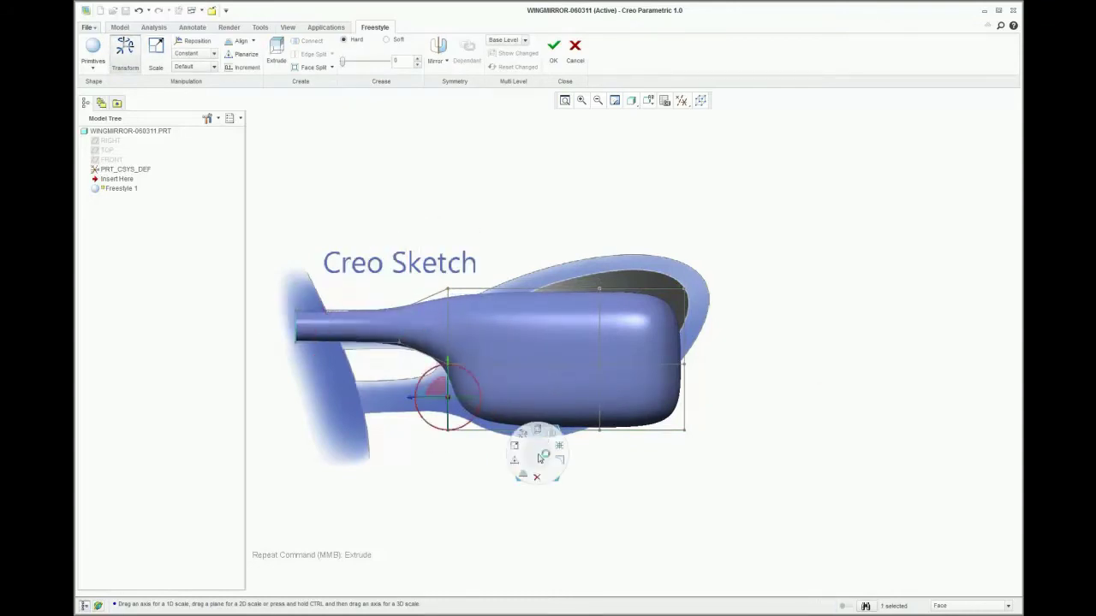
pyautogui.moveTo(415, 397); pyautogui.dragTo(406, 421)
pyautogui.rightClick(420, 444)
pyautogui.click(398, 438)
pyautogui.middleClick(425, 455)
pyautogui.moveTo(320, 397); pyautogui.dragTo(272, 399)
# Step: Apply a hard crease of 100 to the end face of the lower arm
pyautogui.rightClick(483, 471)
pyautogui.click(506, 480)
pyautogui.click(551, 475)
pyautogui.scroll(-1, 596, 475)
pyautogui.keyDown('shift'); pyautogui.moveTo(596, 475); pyautogui.dragTo(707, 458, button='middle'); pyautogui.keyUp('shift')
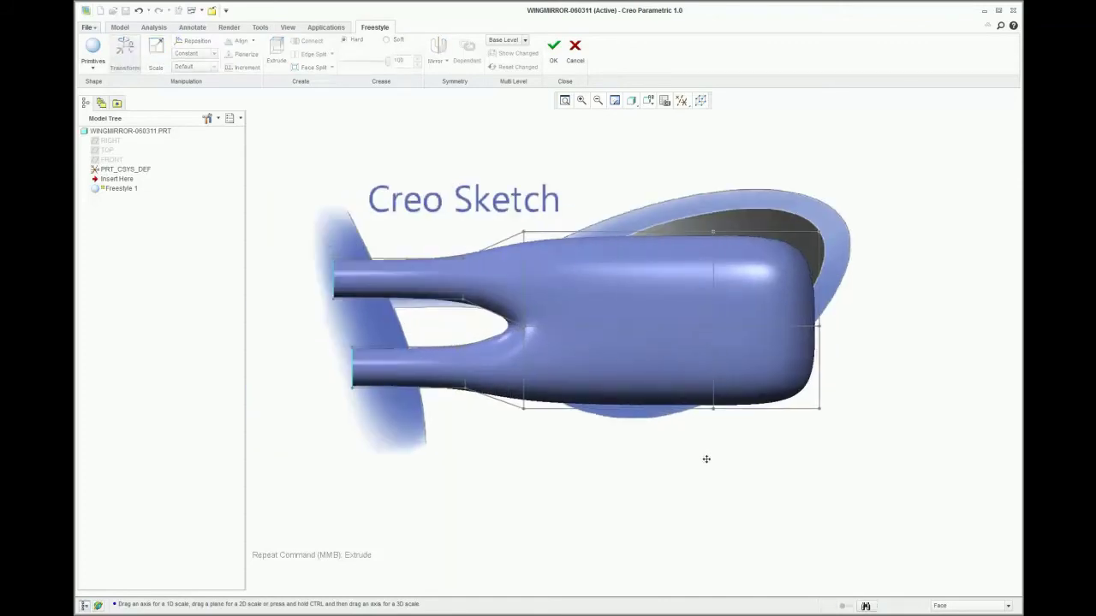
# Step: Lower the upper arm's end and move the fork between the arms outward to match the sketched slot
pyautogui.moveTo(306, 221); pyautogui.dragTo(406, 312)
pyautogui.moveTo(335, 246); pyautogui.dragTo(336, 267)
pyautogui.moveTo(431, 227); pyautogui.dragTo(543, 454)
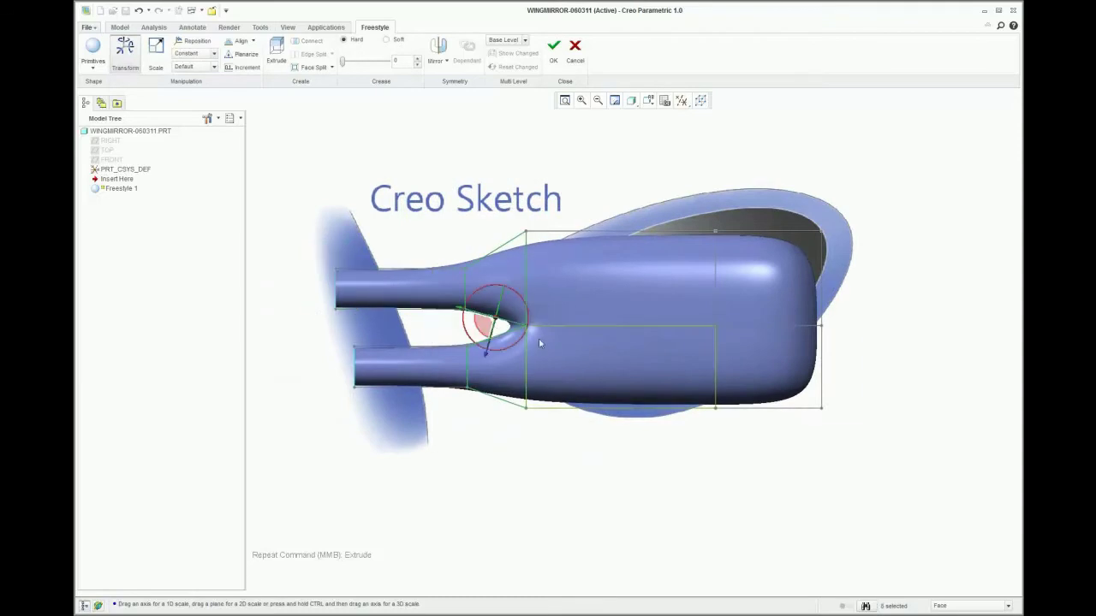
pyautogui.rightClick(485, 326)
pyautogui.click(524, 386)
pyautogui.moveTo(535, 320); pyautogui.dragTo(559, 333)
pyautogui.click(448, 224)
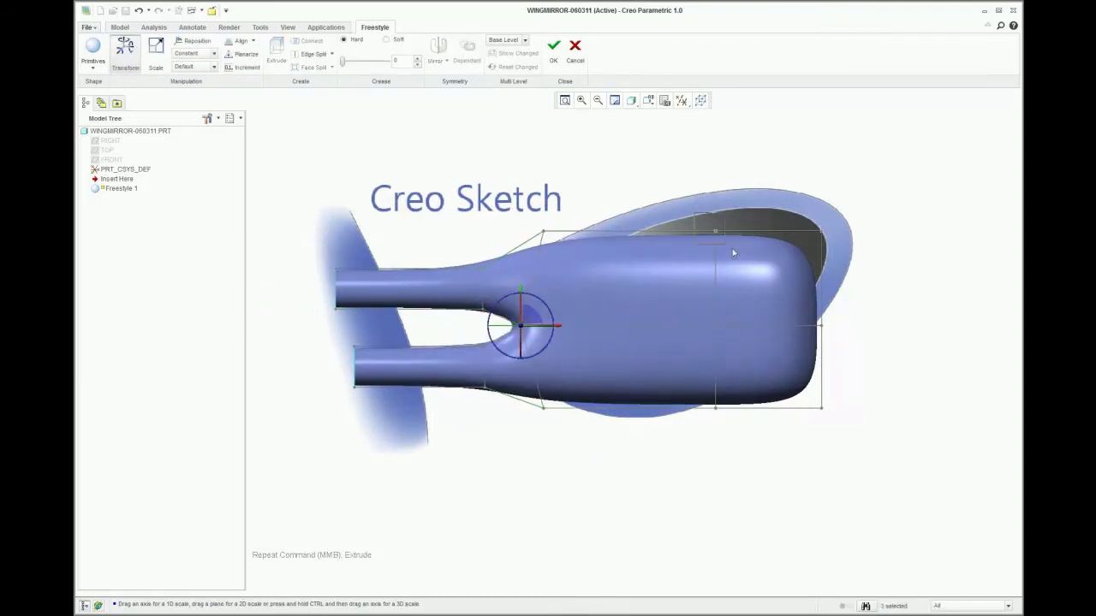
# Step: Reposition the upper middle and outer-end control points to follow the sketched housing outline
pyautogui.moveTo(732, 249); pyautogui.dragTo(703, 219)
pyautogui.moveTo(727, 221); pyautogui.dragTo(709, 176)
pyautogui.moveTo(810, 211); pyautogui.dragTo(834, 243)
pyautogui.moveTo(847, 198); pyautogui.dragTo(908, 216)
# Step: Reposition the control points along the housing's lower edge to follow the sketched outline
pyautogui.moveTo(667, 446); pyautogui.dragTo(733, 392)
pyautogui.moveTo(725, 401); pyautogui.dragTo(648, 419)
pyautogui.moveTo(796, 435); pyautogui.dragTo(797, 369)
pyautogui.moveTo(613, 454); pyautogui.dragTo(674, 405)
pyautogui.moveTo(648, 416); pyautogui.dragTo(653, 425)
pyautogui.moveTo(516, 437); pyautogui.dragTo(573, 395)
# Step: Adjust the control points along the housing's upper edge to match the sketched curve
pyautogui.moveTo(526, 214); pyautogui.dragTo(565, 249)
pyautogui.moveTo(555, 228); pyautogui.dragTo(570, 238)
pyautogui.moveTo(668, 169); pyautogui.dragTo(718, 208)
pyautogui.moveTo(709, 186); pyautogui.dragTo(686, 182)
pyautogui.click(821, 178)
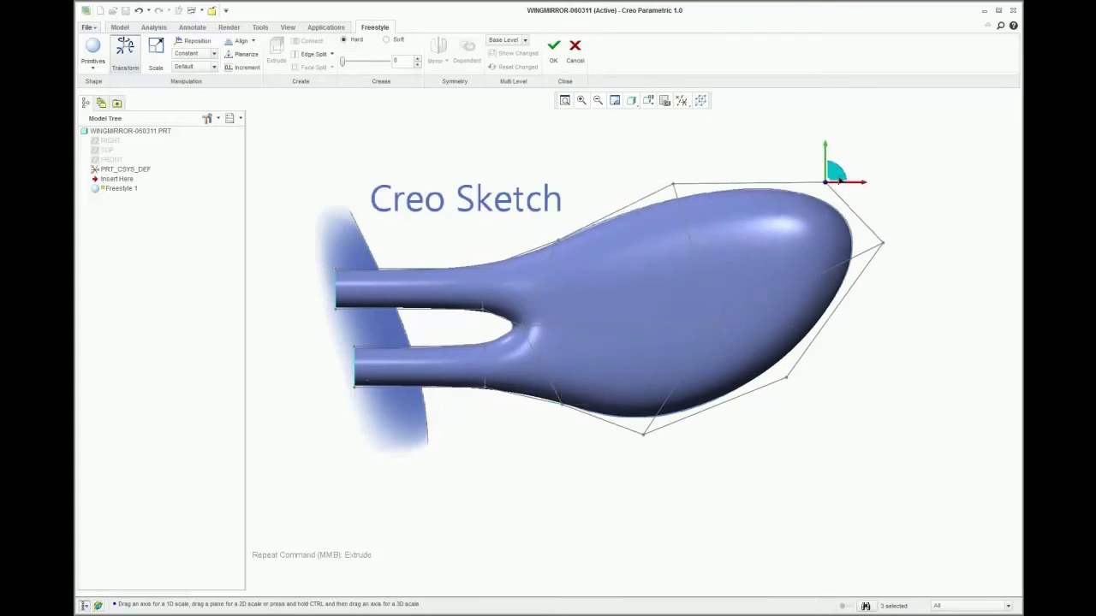
# Step: Recess the four inset faces on the mirror side to form the glass pocket
pyautogui.click(722, 318)
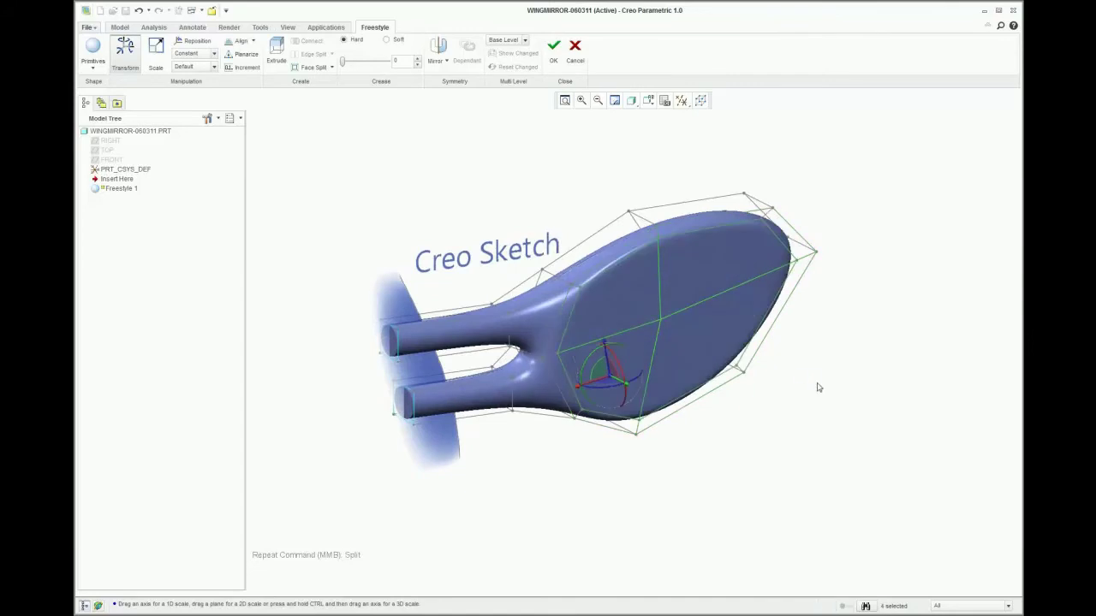
pyautogui.click(700, 374)
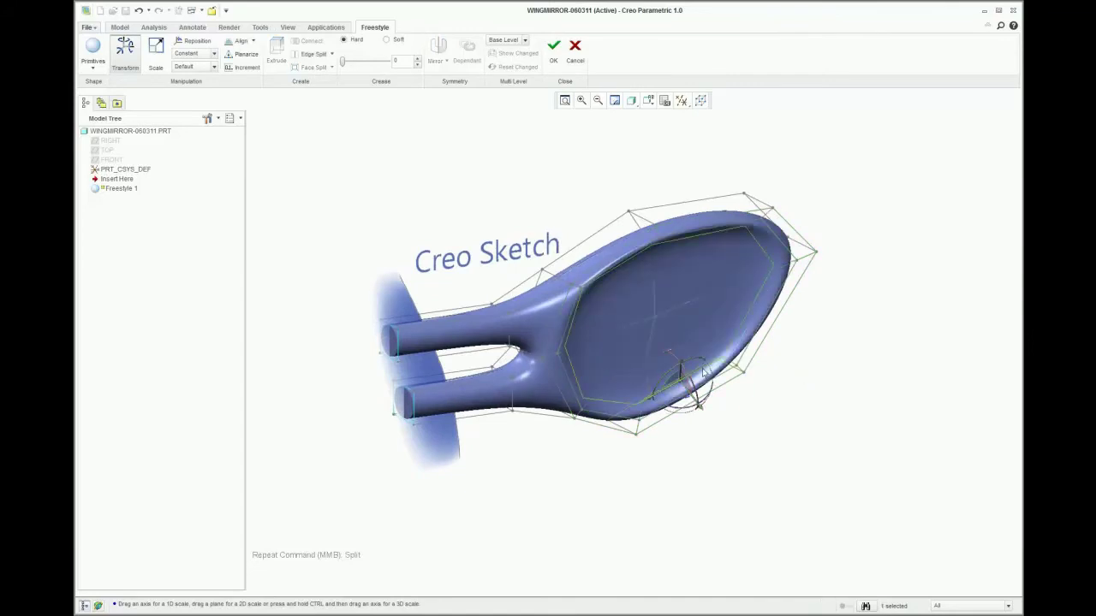
pyautogui.click(609, 400)
# Step: Pull the rim control point at the housing's outer end outward to refine the pocket border
pyautogui.moveTo(801, 377); pyautogui.dragTo(691, 306, button='middle')
pyautogui.scroll(-3, 692, 306)
pyautogui.click(809, 302)
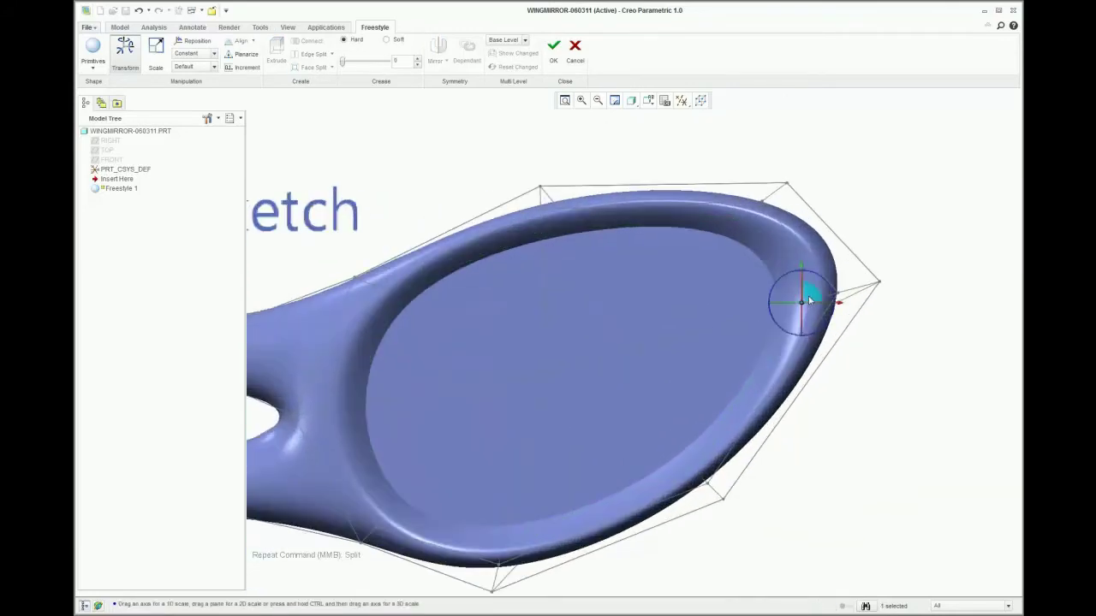
pyautogui.moveTo(809, 299); pyautogui.dragTo(827, 294)
pyautogui.click(848, 342)
# Step: Planarize the four pocket floor faces parallel to the FRONT plane
pyautogui.scroll(4, 804, 343)
pyautogui.moveTo(804, 342); pyautogui.dragTo(722, 390, button='middle')
pyautogui.click(710, 386)
pyautogui.keyDown('ctrl'); pyautogui.click(720, 324); pyautogui.keyUp('ctrl')
pyautogui.keyDown('ctrl'); pyautogui.click(661, 355); pyautogui.keyUp('ctrl')
pyautogui.keyDown('ctrl'); pyautogui.click(650, 399); pyautogui.keyUp('ctrl')
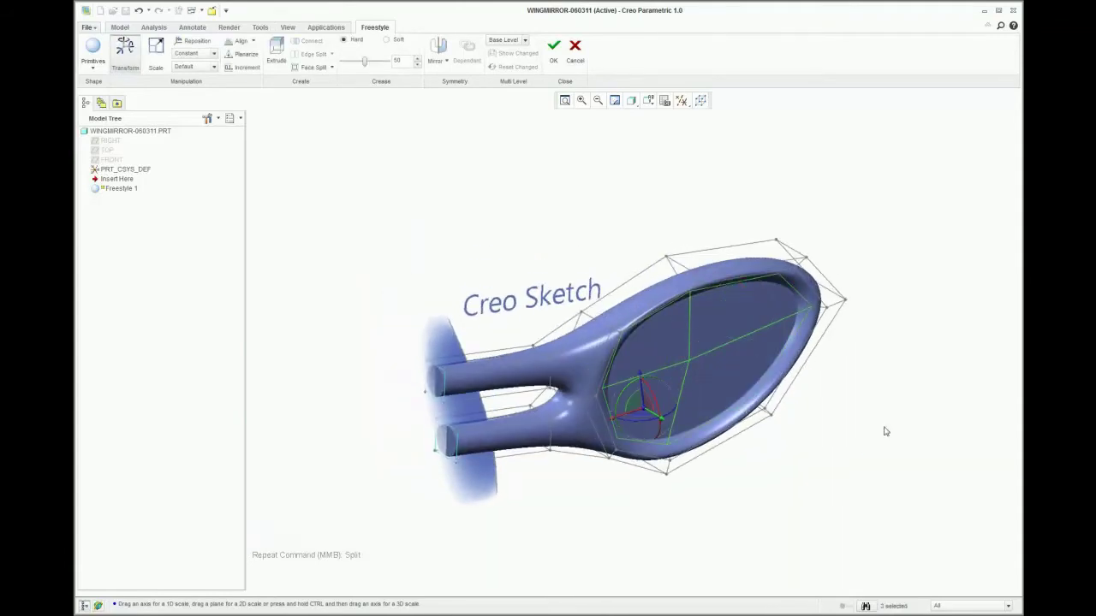
pyautogui.click(242, 54)
pyautogui.click(112, 159)
pyautogui.click(513, 185)
# Step: Adjust the control points at the housing's lower outer edge to even out the rim
pyautogui.moveTo(659, 329); pyautogui.dragTo(731, 378, button='middle')
pyautogui.scroll(5, 731, 377)
pyautogui.click(775, 353)
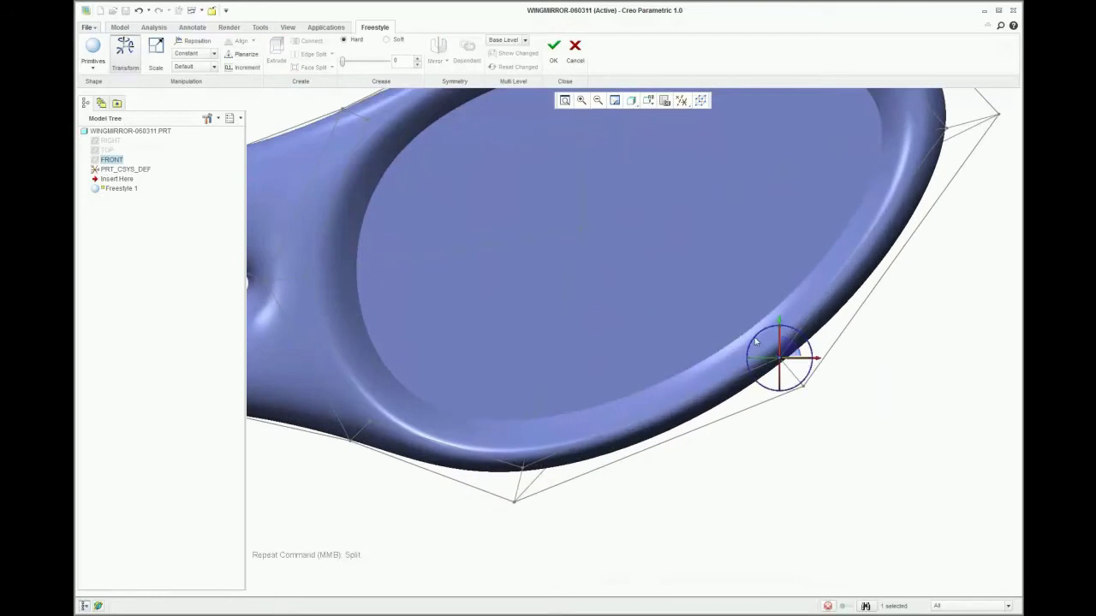
pyautogui.click(757, 344)
pyautogui.click(764, 344)
pyautogui.click(662, 432)
pyautogui.scroll(-1, 663, 431)
pyautogui.click(776, 395)
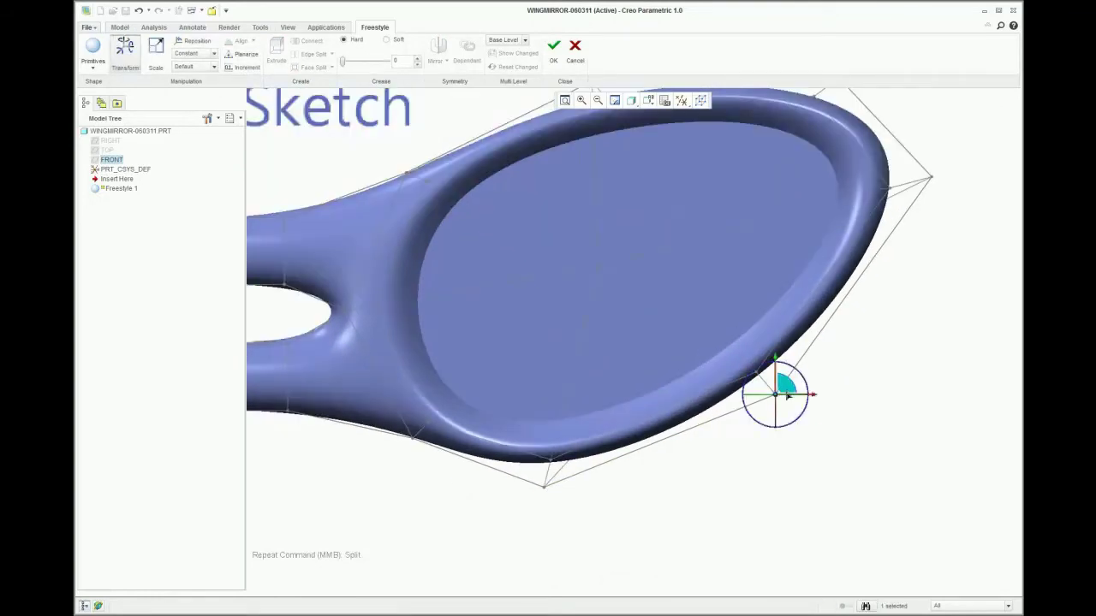
pyautogui.moveTo(788, 395); pyautogui.dragTo(796, 411)
pyautogui.click(791, 432)
# Step: Accept the Freestyle shape and leave the Freestyle environment
pyautogui.scroll(-3, 791, 431)
pyautogui.click(555, 48)
pyautogui.click(560, 174)
pyautogui.moveTo(560, 177); pyautogui.dragTo(533, 193, button='middle')
# Step: Run a Reflection analysis on the whole mirror part to inspect its surface quality
pyautogui.click(156, 29)
pyautogui.click(577, 81)
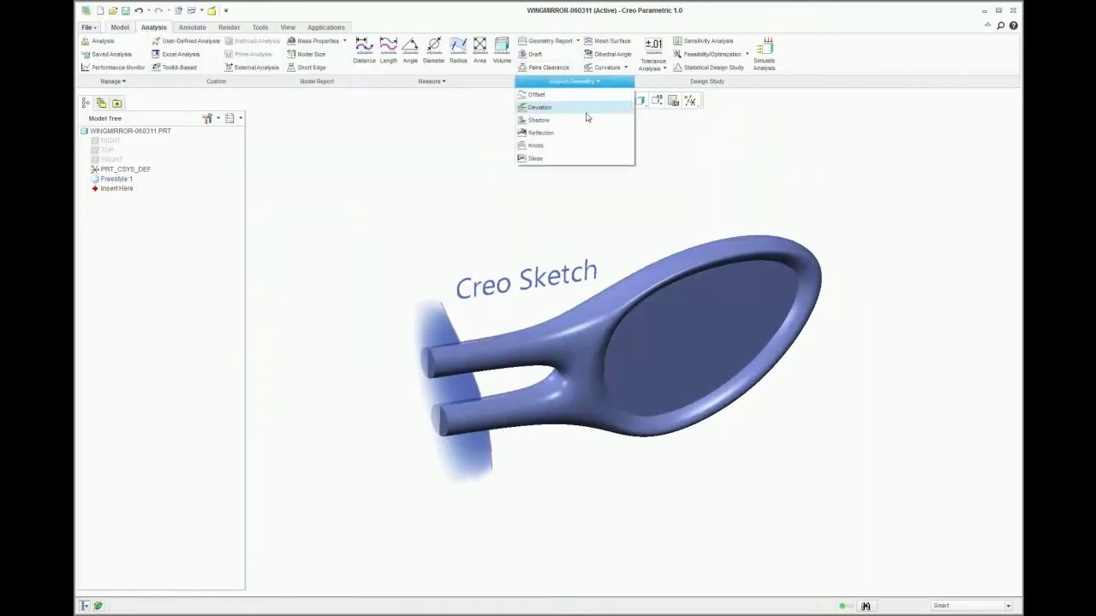
pyautogui.click(576, 133)
pyautogui.click(132, 131)
pyautogui.scroll(4, 579, 363)
pyautogui.moveTo(579, 363); pyautogui.dragTo(482, 369, button='middle')
pyautogui.click(1021, 376)
# Step: Solidify the freestyle mirror body and hide the trace sketch image
pyautogui.click(121, 27)
pyautogui.click(660, 331)
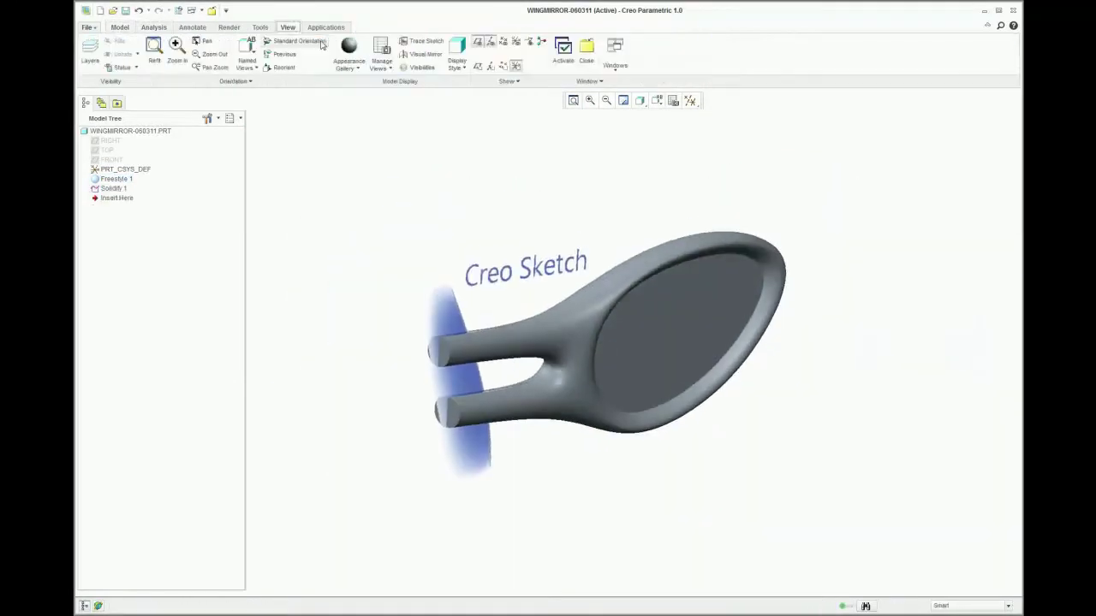
pyautogui.click(524, 61)
# Step: Display the solid mirror in Shading With Reflections and view it from another angle
pyautogui.click(640, 100)
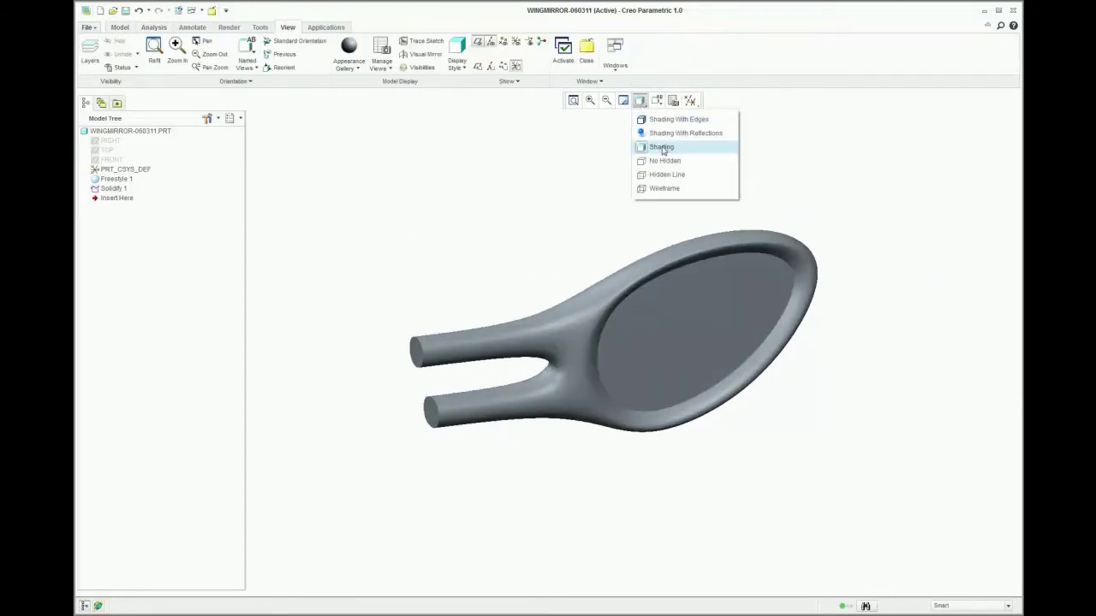
pyautogui.click(666, 133)
pyautogui.moveTo(616, 321)
pyautogui.mouseDown(button='middle')
pyautogui.moveTo(542, 356)
pyautogui.moveTo(585, 344)
pyautogui.mouseUp(button='middle')
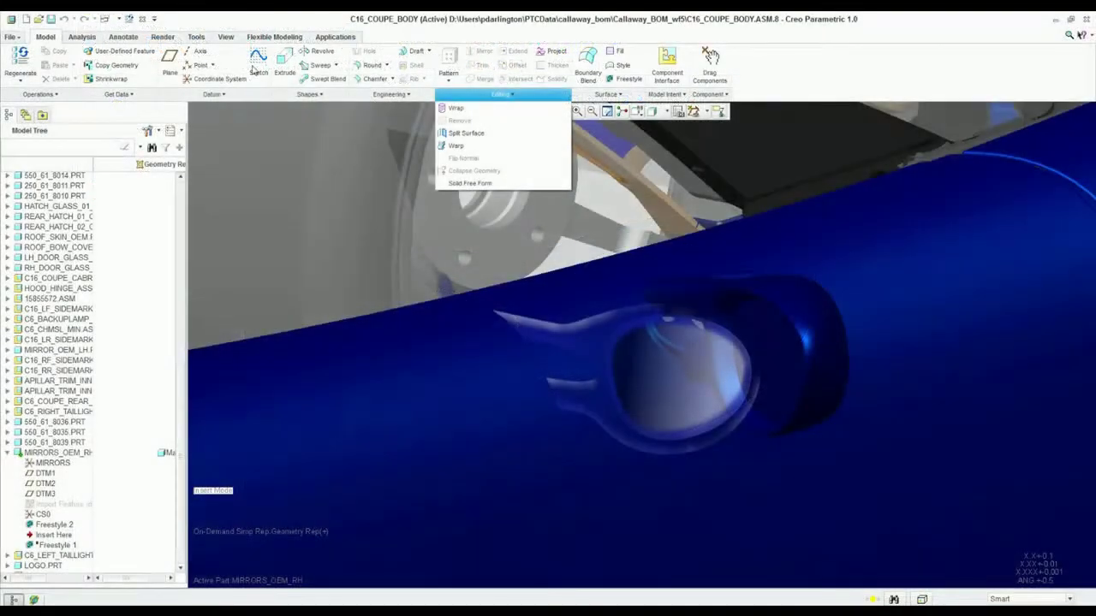
# Step: Hide the trace sketch image around the right-hand mirror in the coupe body assembly
pyautogui.click(226, 37)
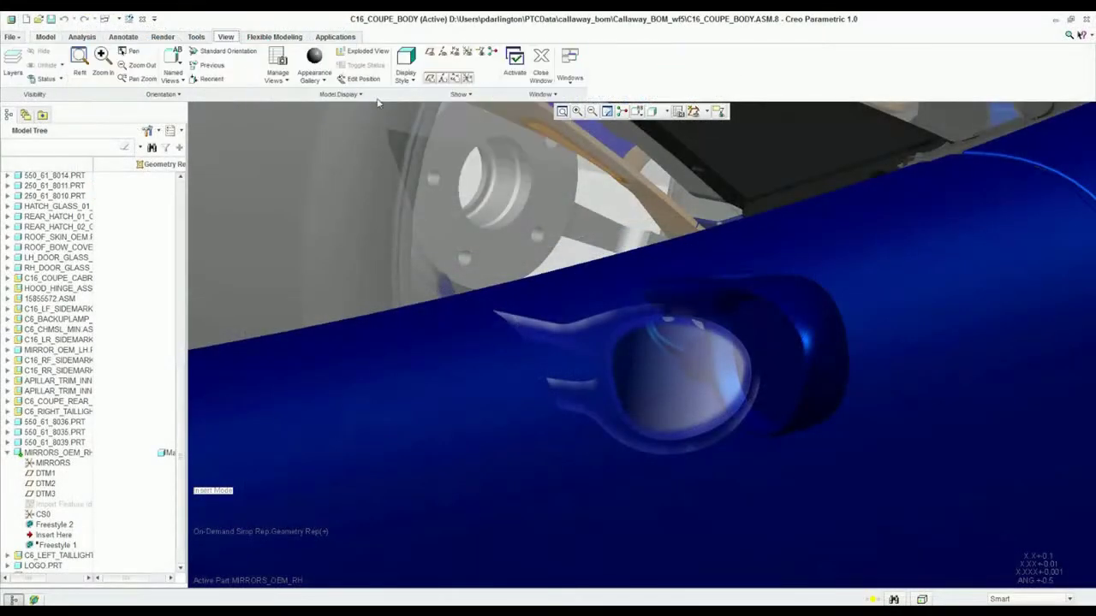
pyautogui.click(361, 94)
pyautogui.click(300, 108)
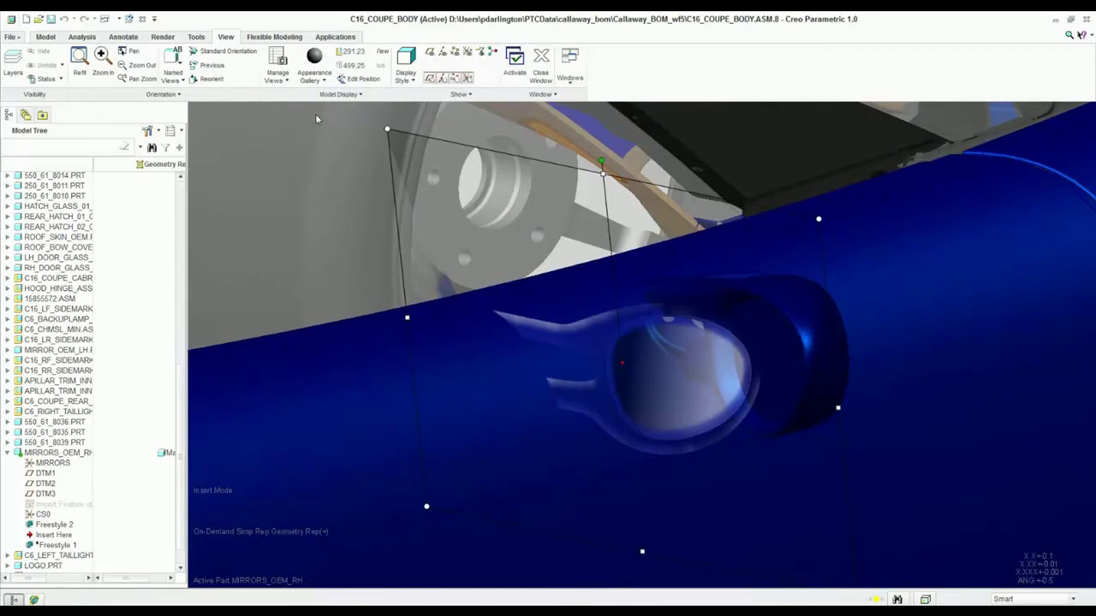
pyautogui.click(182, 51)
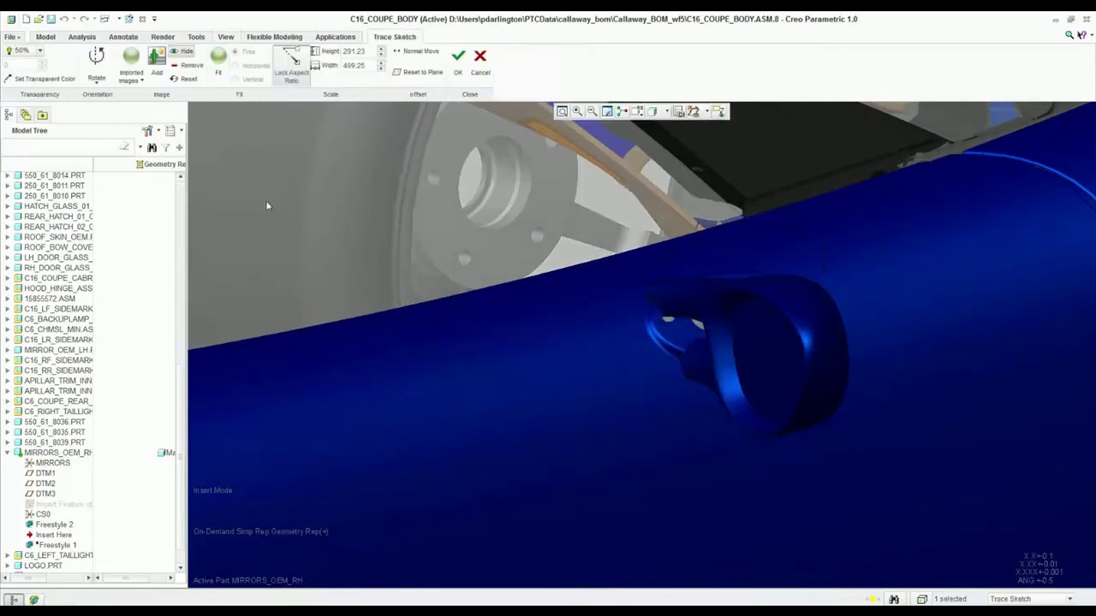
pyautogui.moveTo(503, 356)
pyautogui.mouseDown(button='middle')
pyautogui.moveTo(582, 338)
pyautogui.moveTo(534, 392)
pyautogui.moveTo(577, 341)
pyautogui.mouseUp(button='middle')
pyautogui.click(459, 57)
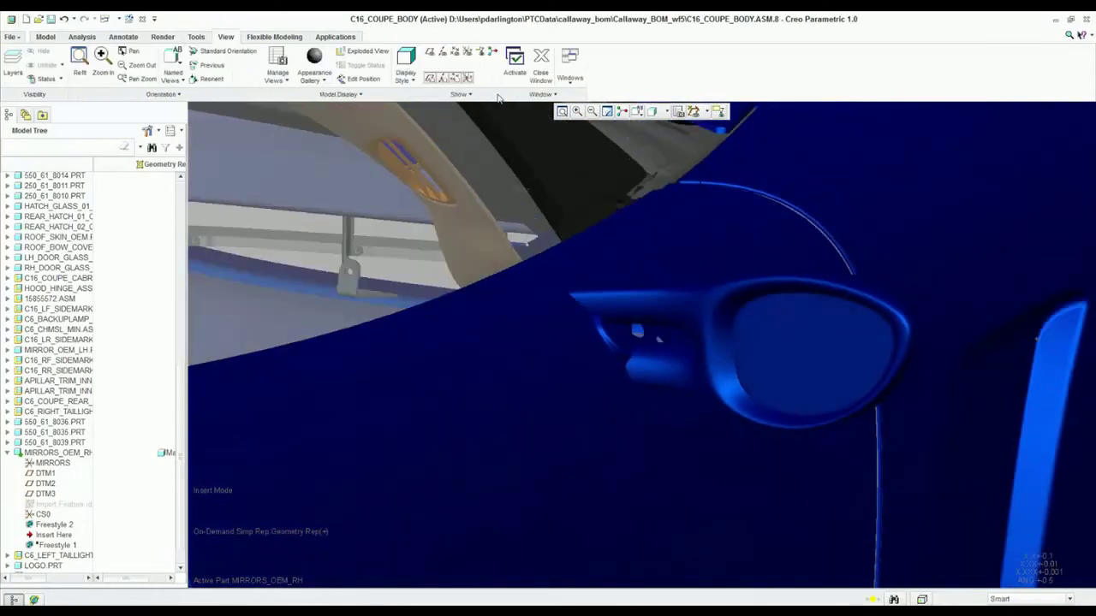
# Step: Apply the model's silvery mirror appearance to both halves of the right-hand mirror's glass surface
pyautogui.click(325, 81)
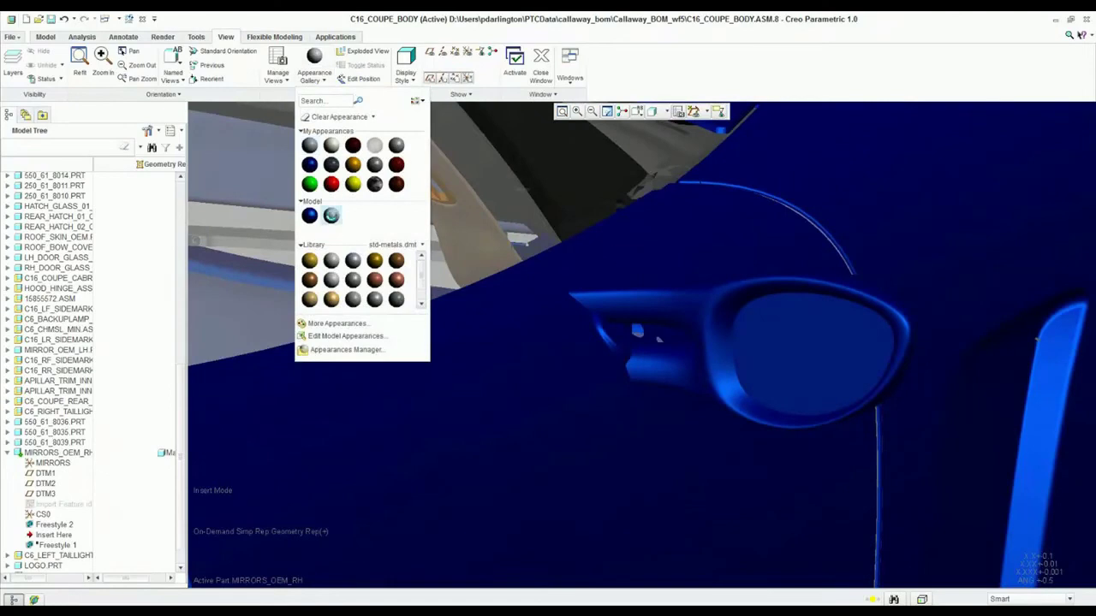
pyautogui.click(332, 217)
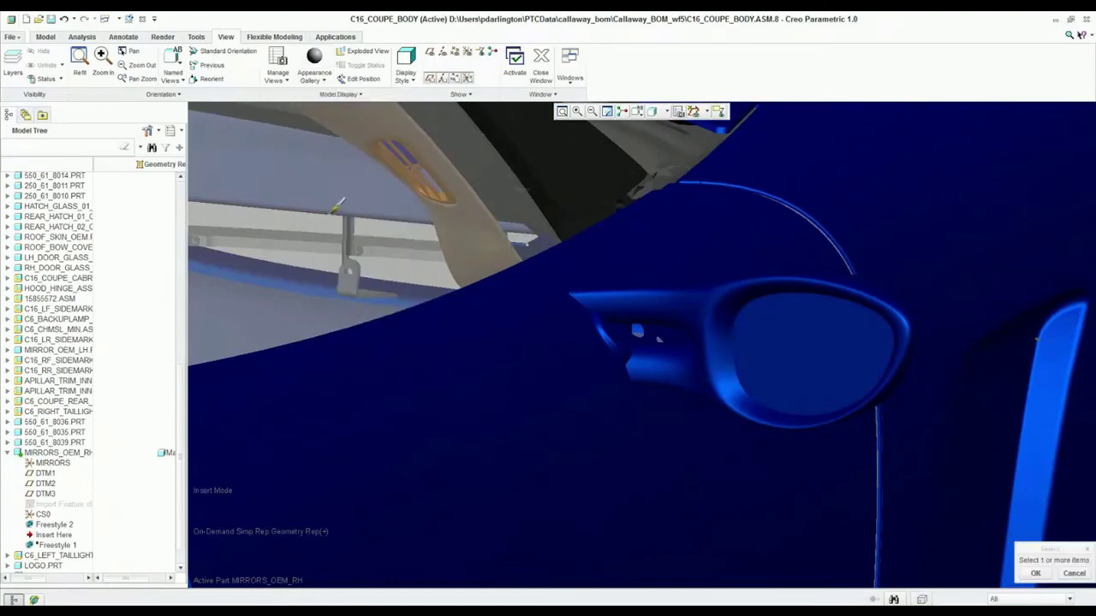
pyautogui.click(774, 318)
pyautogui.keyDown('ctrl'); pyautogui.click(838, 380); pyautogui.keyUp('ctrl')
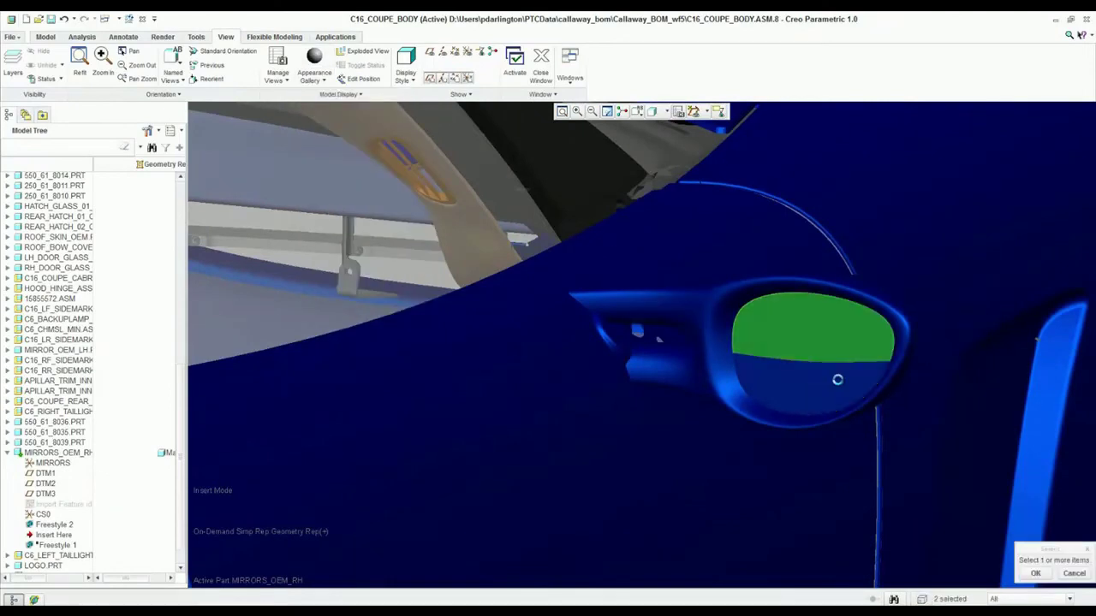
pyautogui.keyDown('ctrl'); pyautogui.click(783, 378); pyautogui.keyUp('ctrl')
pyautogui.middleClick(679, 488)
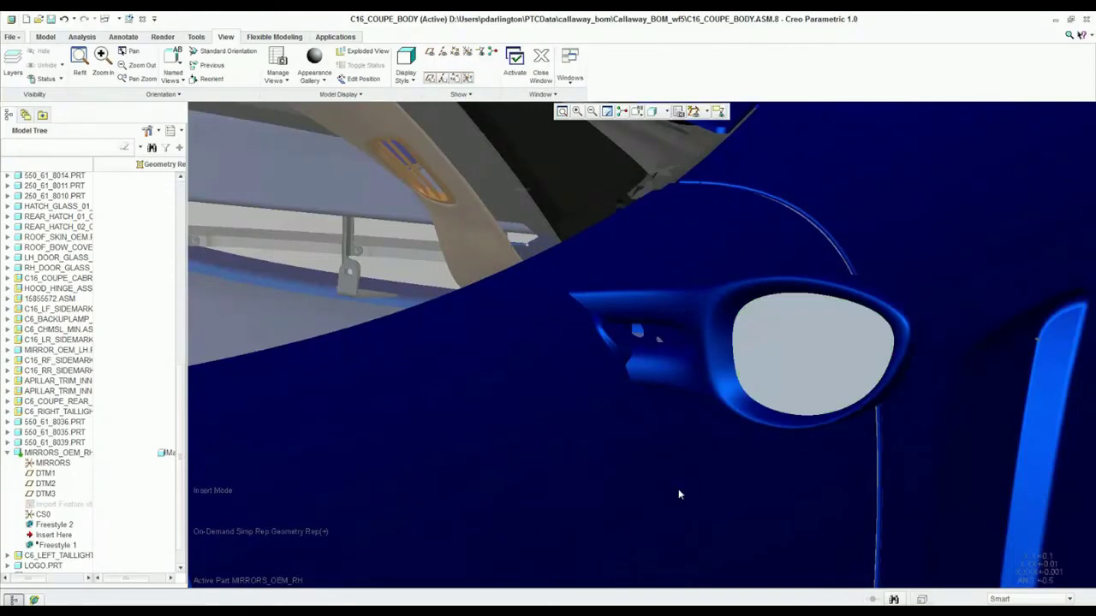
pyautogui.moveTo(637, 427); pyautogui.dragTo(641, 405, button='middle')
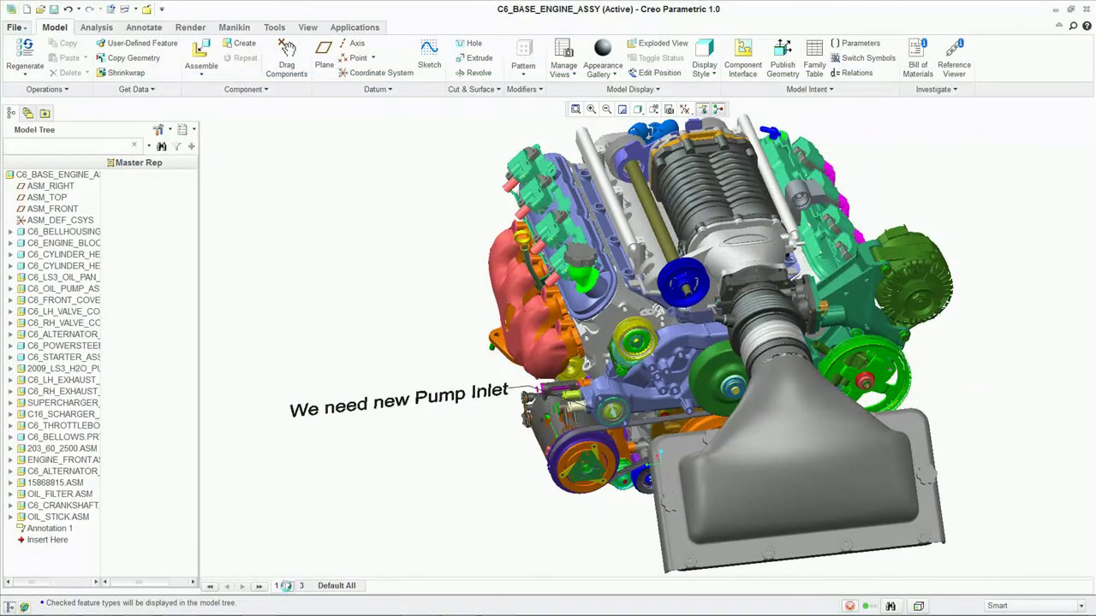
# Step: In the engine assembly, step through combination states 2 and 3, search the files for "inl" and bring in inlet.prt as a component
pyautogui.click(286, 585)
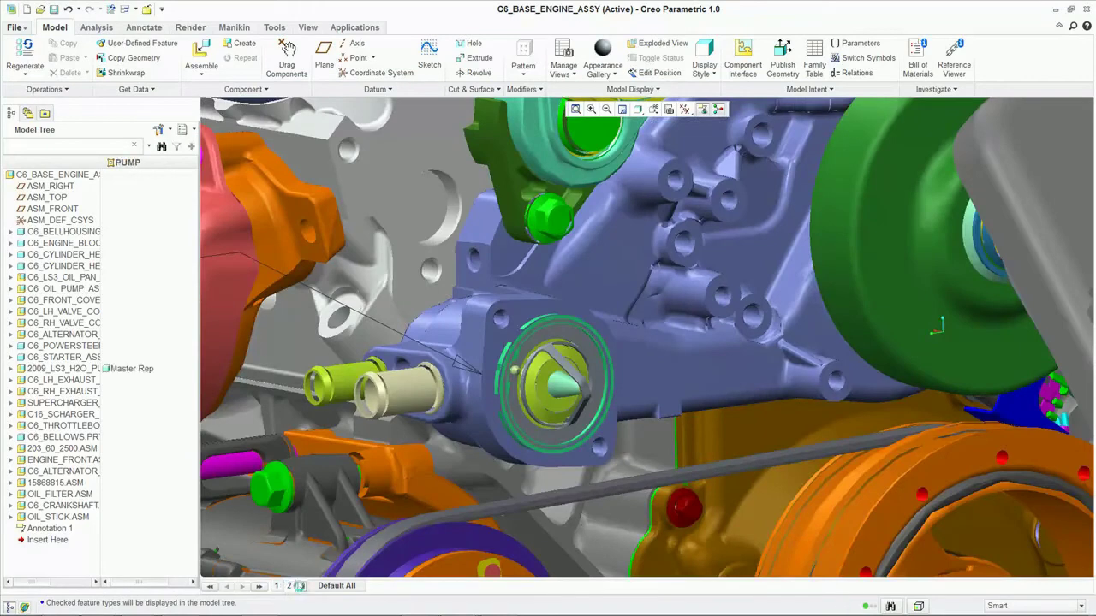
pyautogui.click(300, 586)
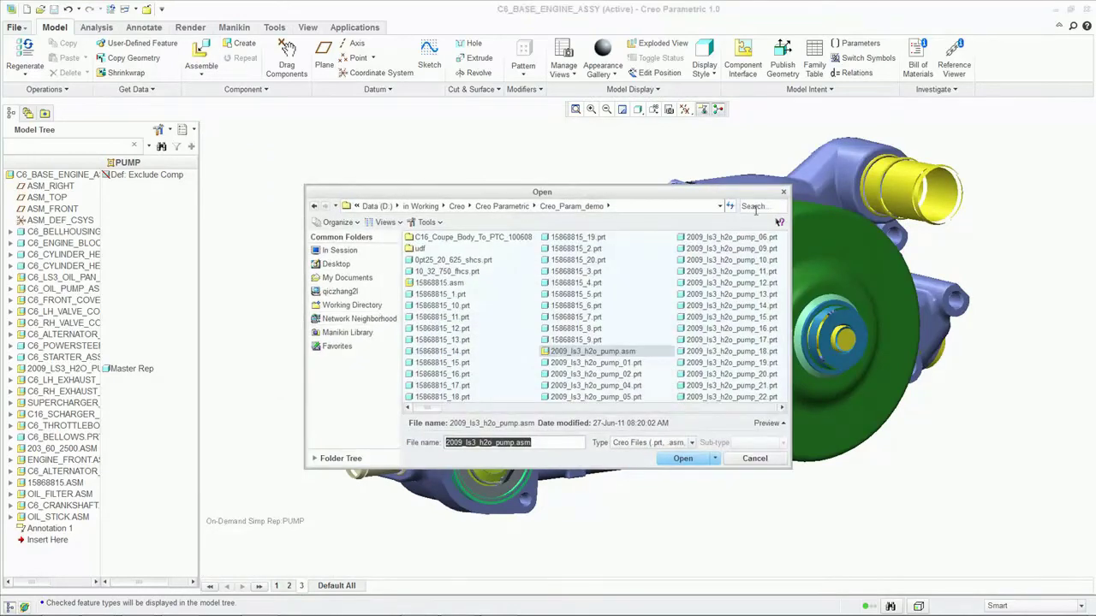
pyautogui.click(776, 205)
pyautogui.write('inl')
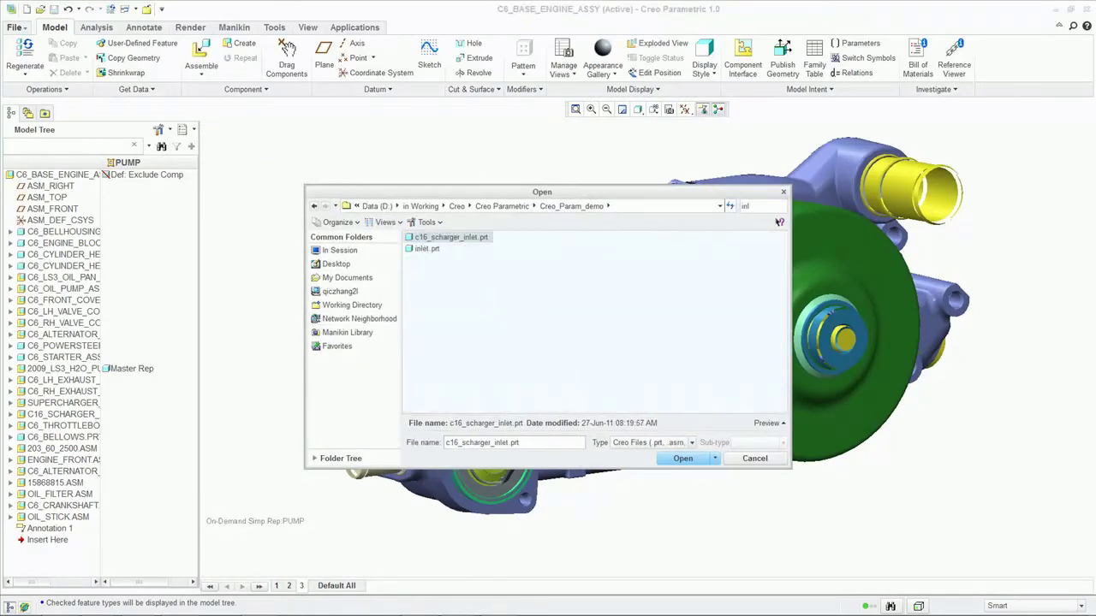
pyautogui.click(432, 249)
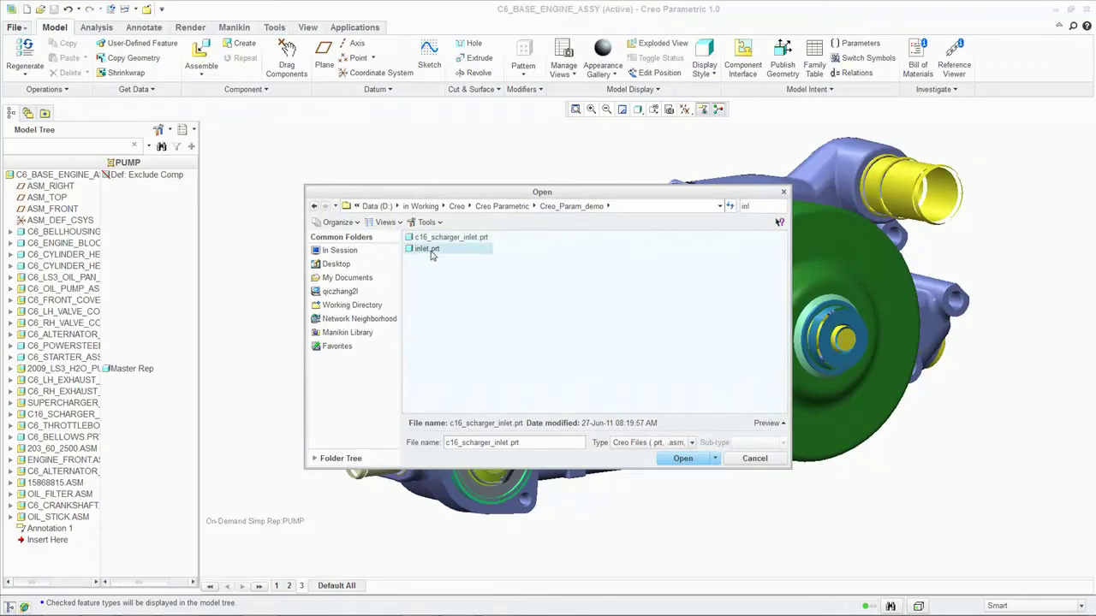
pyautogui.click(685, 459)
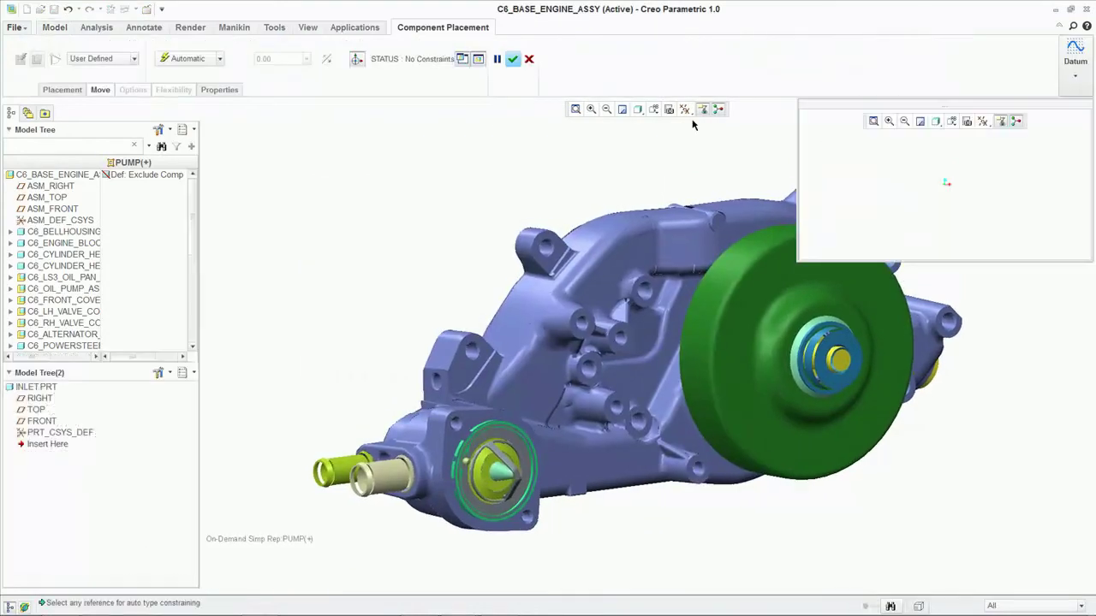
# Step: Show the coordinate systems and place the inlet by aligning PRT_CSYS_DEF with the coordinate system at the pump's thermostat opening
pyautogui.click(702, 109)
pyautogui.click(715, 172)
pyautogui.click(973, 184)
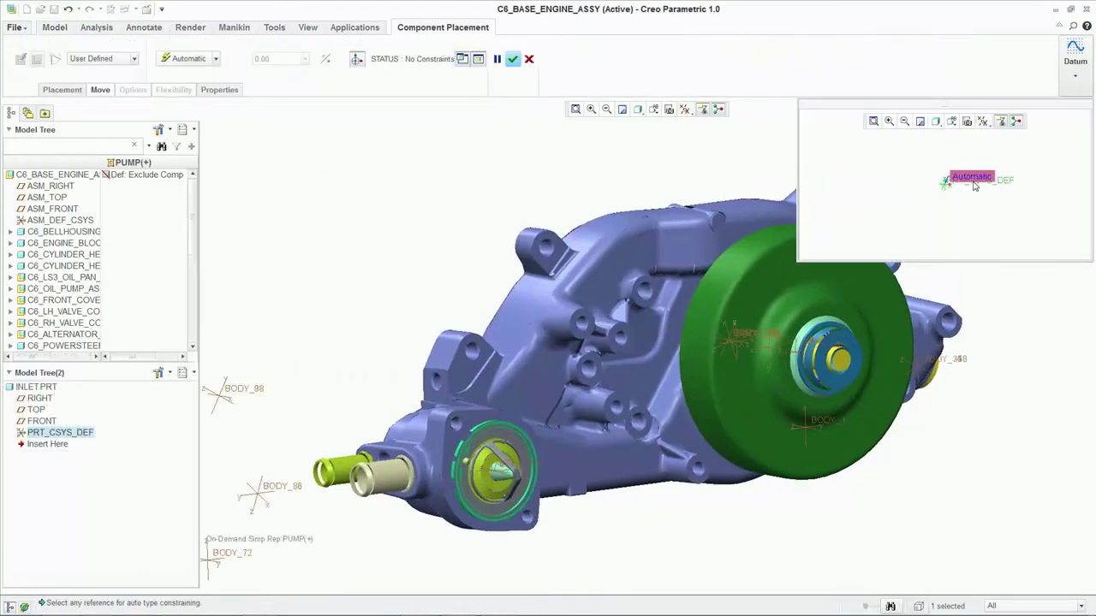
pyautogui.click(525, 468)
pyautogui.click(519, 59)
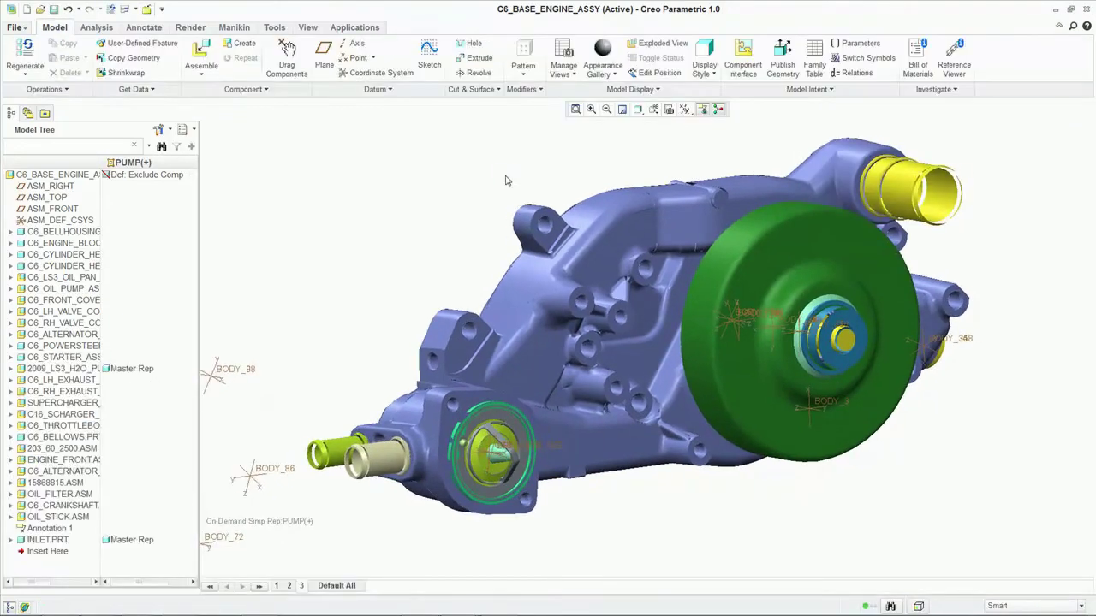
# Step: Expand INLET.PRT in the assembly structure, turn off all datum display and activate the part for in-context modelling
pyautogui.click(10, 540)
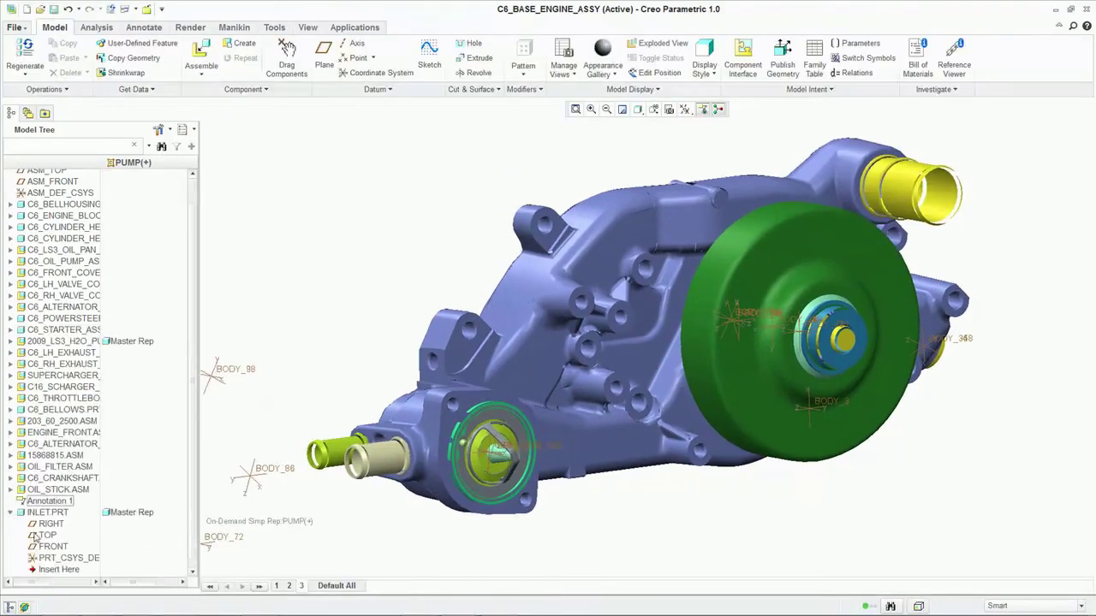
pyautogui.click(700, 109)
pyautogui.click(704, 128)
pyautogui.rightClick(47, 512)
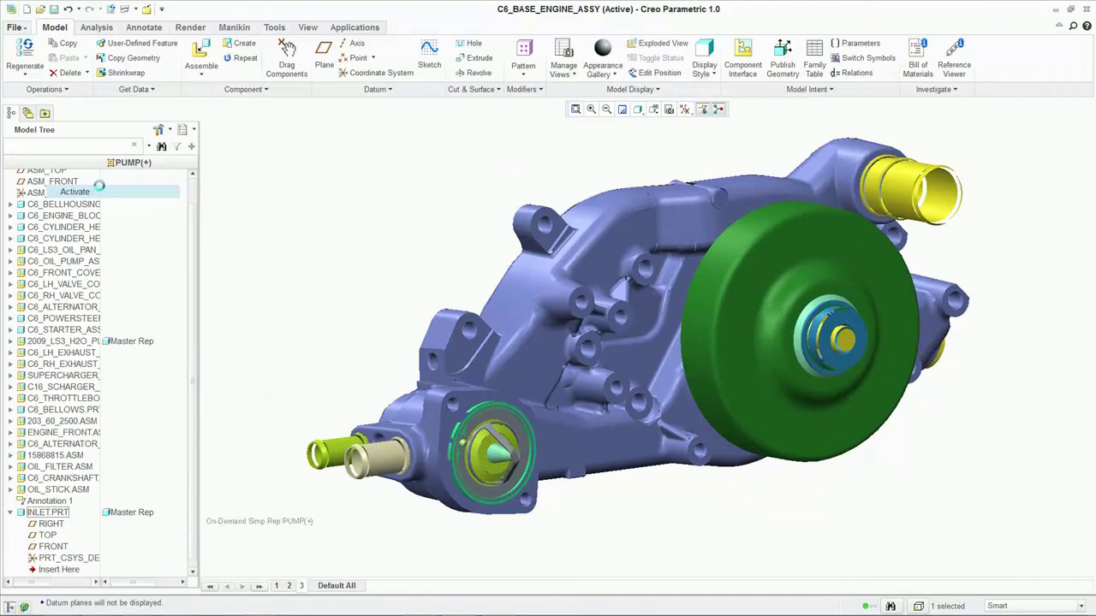
# Step: Sketch on the inlet's RIGHT plane and project the outer edge loop of the pump's mounting flange
pyautogui.click(302, 55)
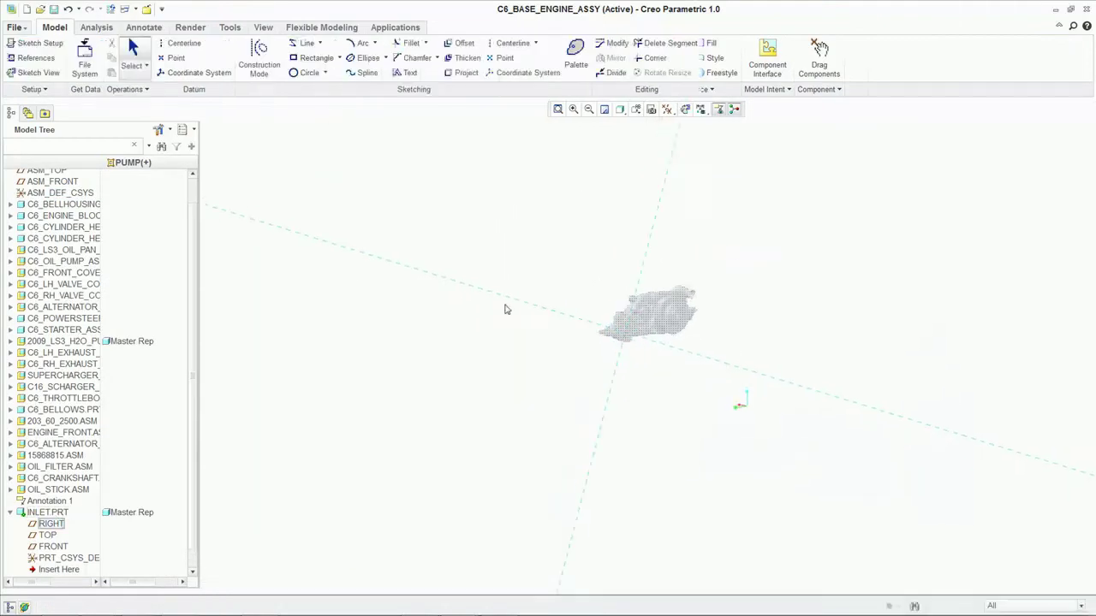
pyautogui.click(463, 72)
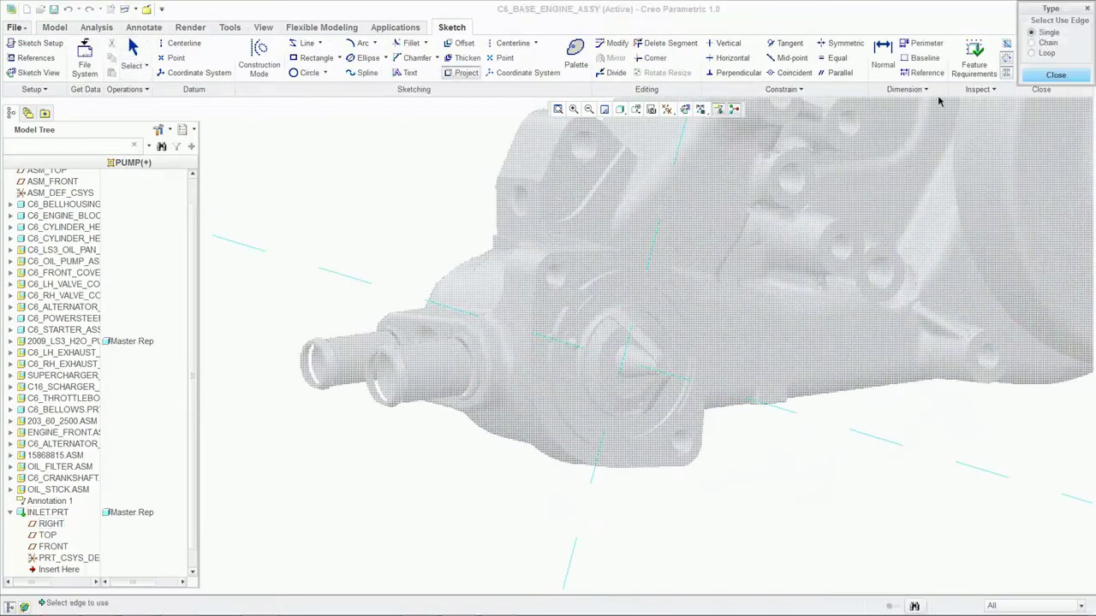
pyautogui.click(558, 282)
pyautogui.click(1039, 135)
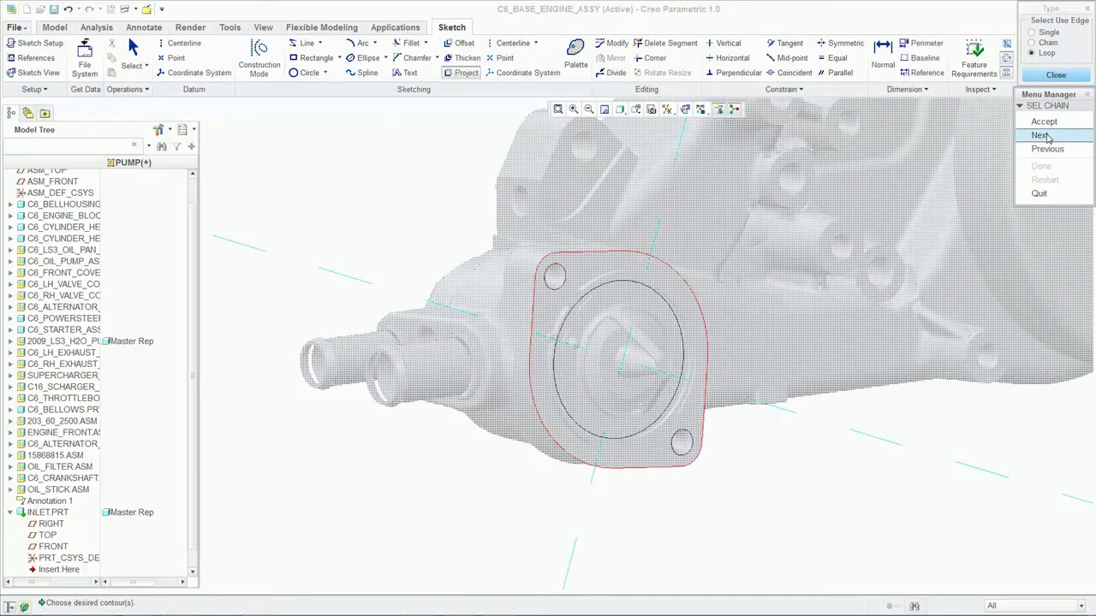
pyautogui.click(1043, 121)
pyautogui.click(1056, 74)
# Step: Add a circle centred inside the projected flange outline, set its diameter to 62 and finish the sketch
pyautogui.click(307, 71)
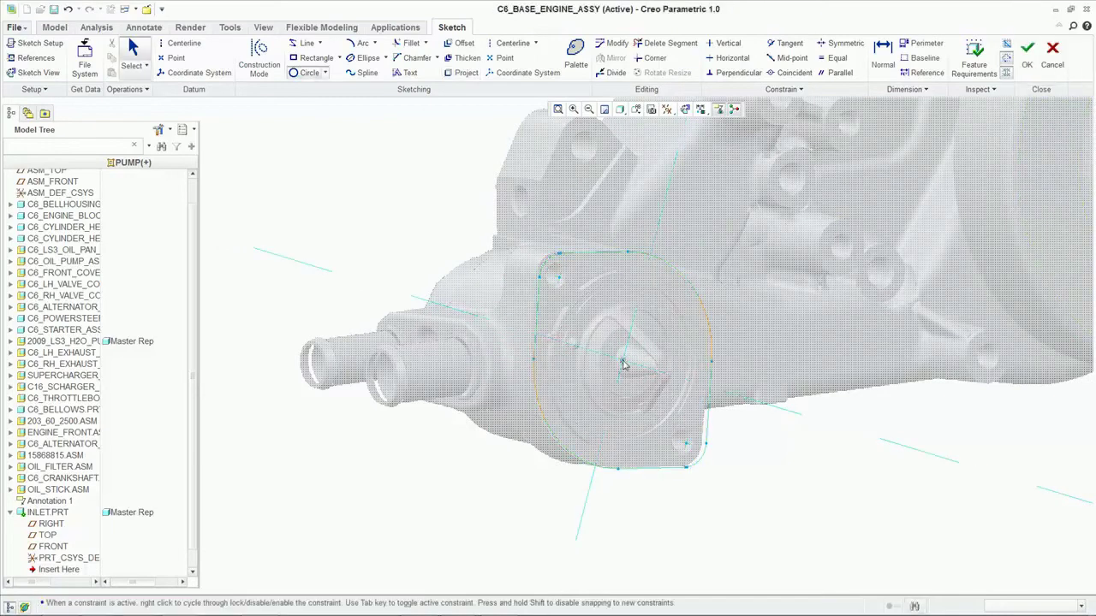
pyautogui.click(622, 361)
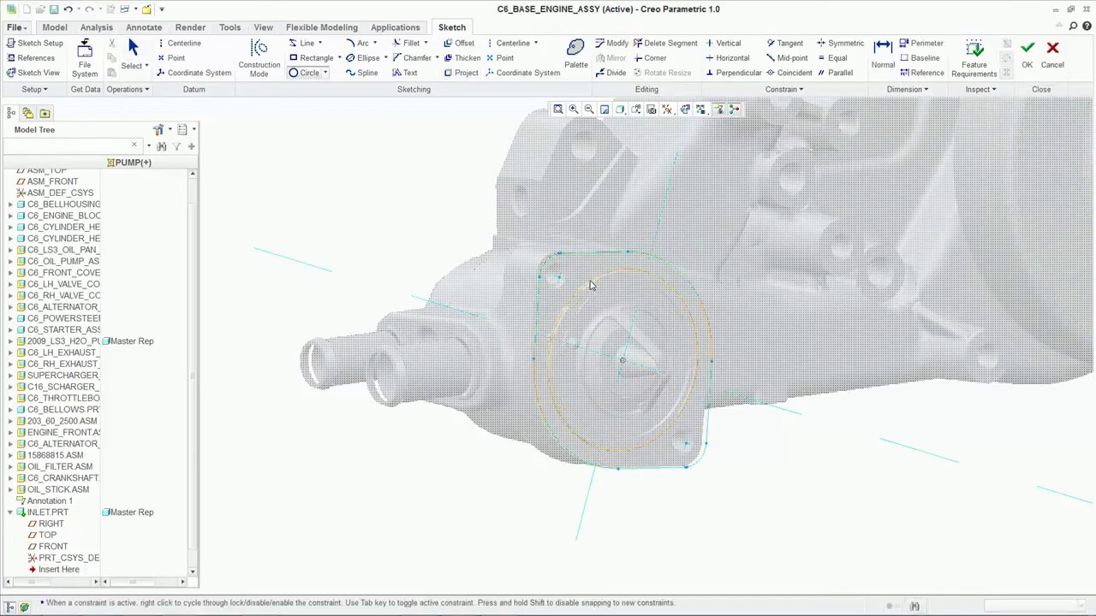
pyautogui.middleClick(505, 523)
pyautogui.doubleClick(684, 471)
pyautogui.write('62')
pyautogui.press('Return')
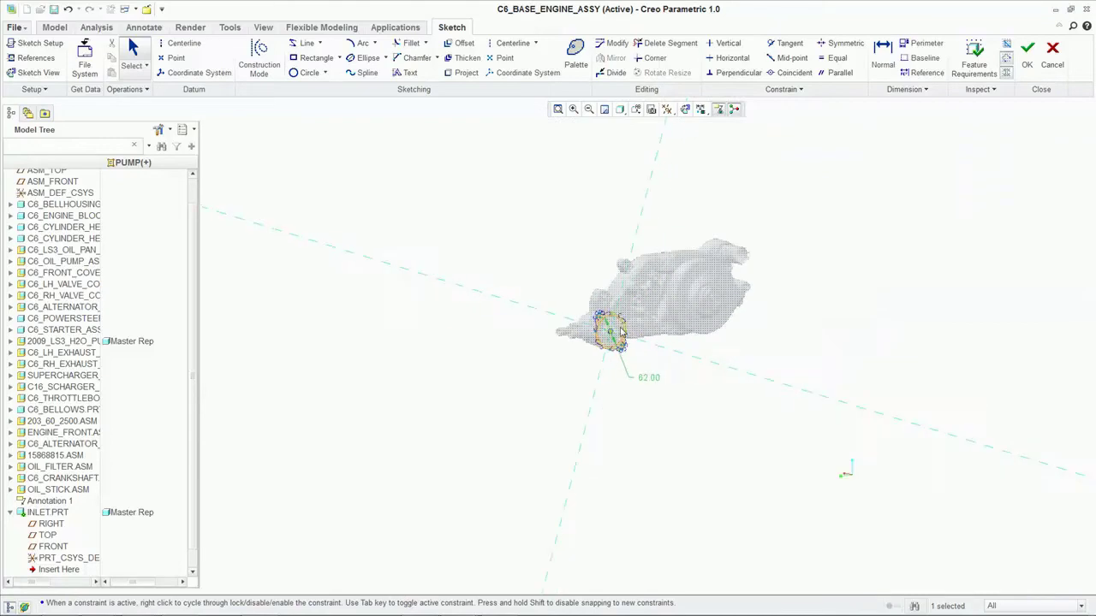
pyautogui.scroll(-4, 622, 332)
pyautogui.click(1028, 56)
# Step: Start a Revolve on the FRONT plane and sketch a quarter-circle profile by trimming a rectangle against a circle about 69 in diameter
pyautogui.scroll(-5, 648, 286)
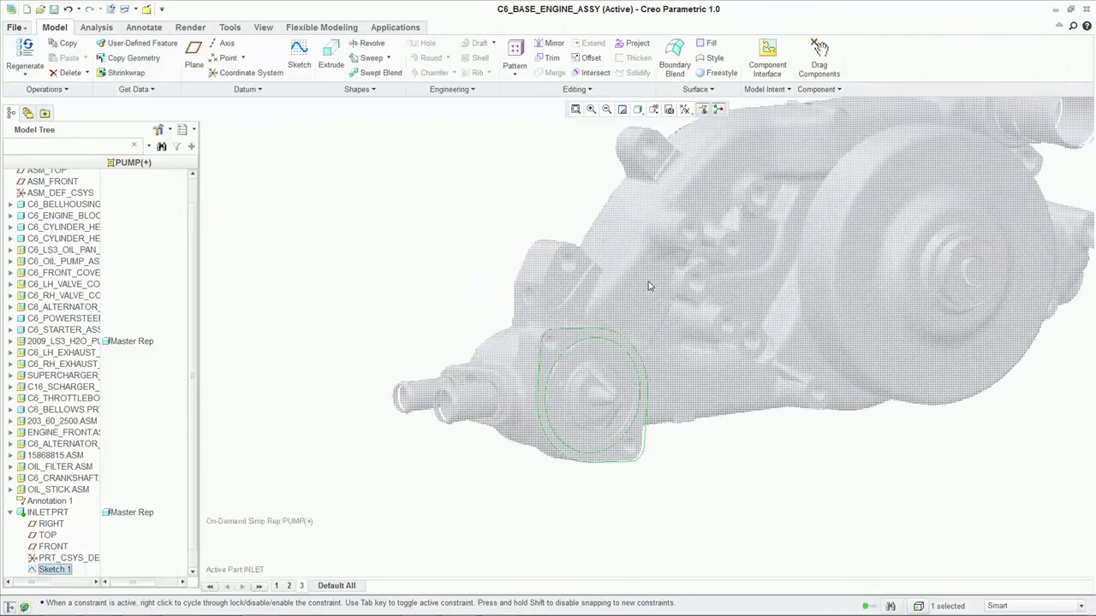
pyautogui.click(51, 548)
pyautogui.click(368, 43)
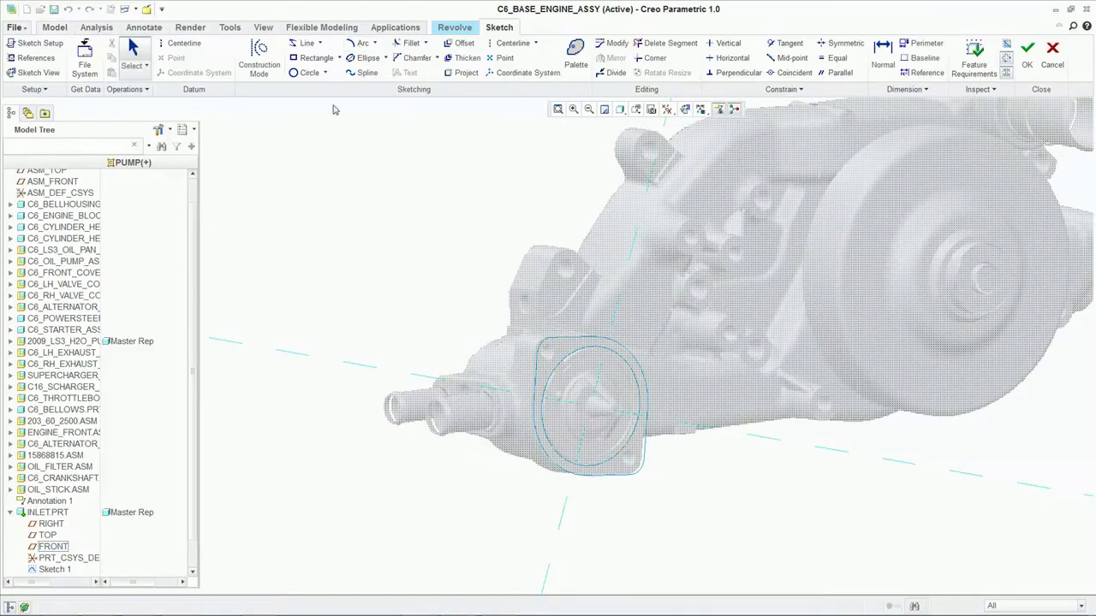
pyautogui.click(316, 57)
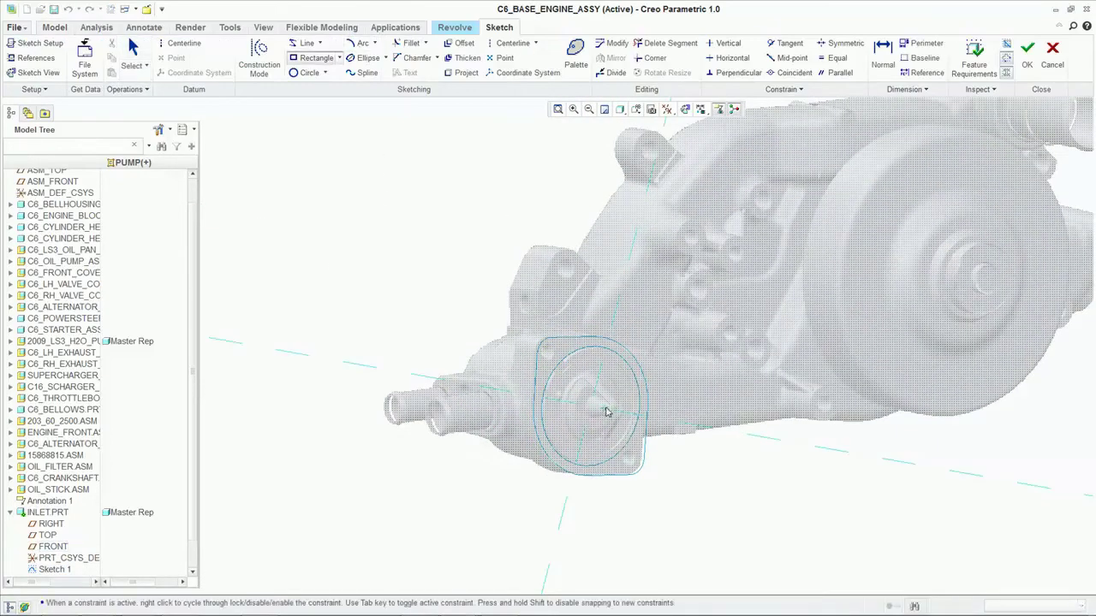
pyautogui.click(777, 320)
pyautogui.click(309, 73)
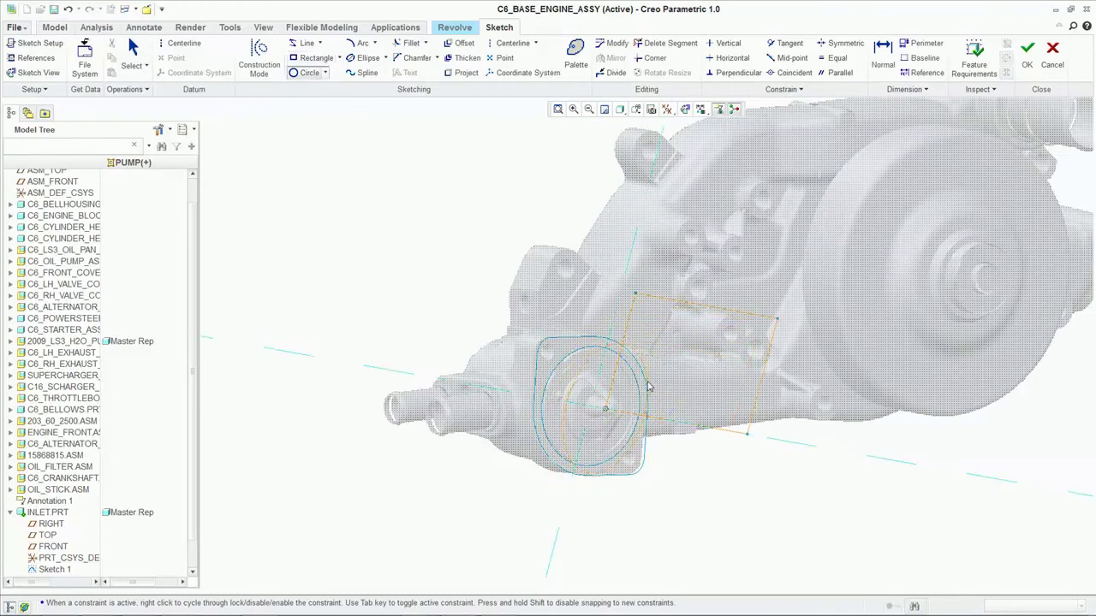
pyautogui.click(661, 42)
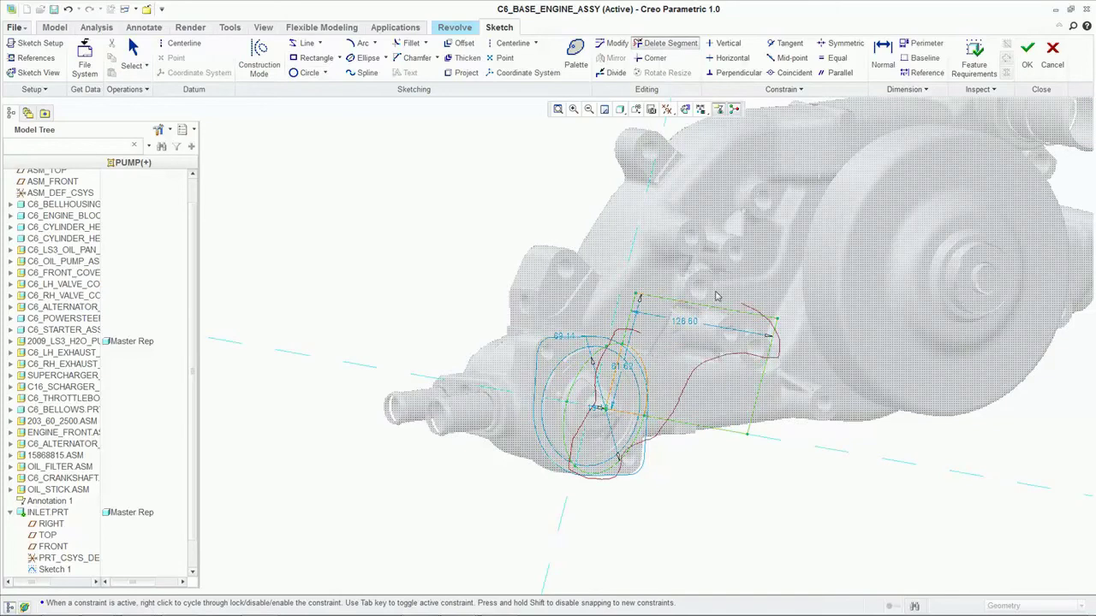
pyautogui.moveTo(634, 331); pyautogui.dragTo(635, 336)
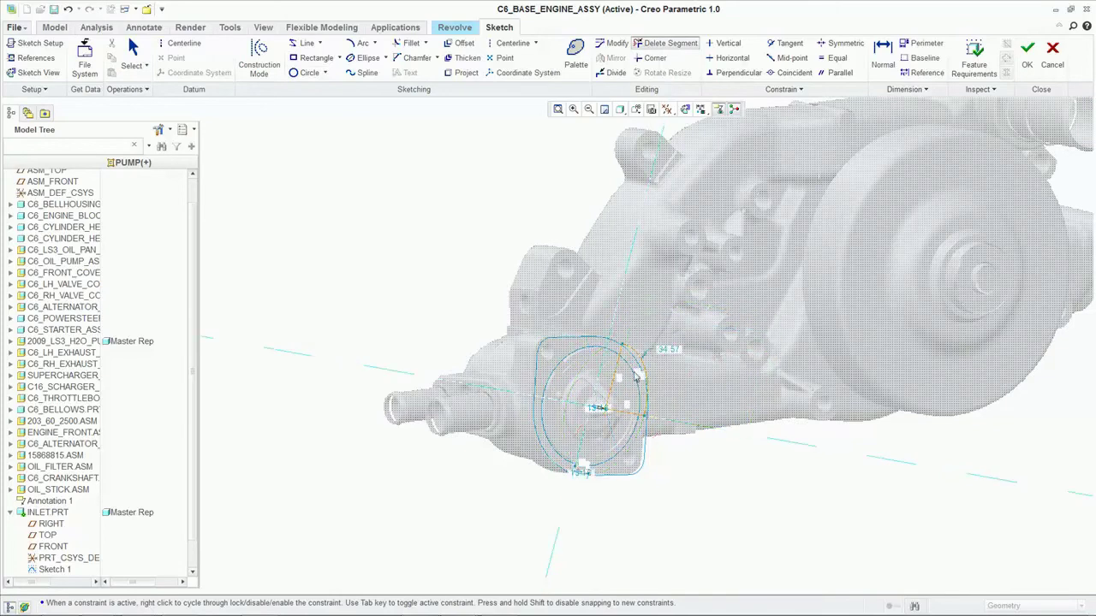
# Step: Set the quarter-circle profile's radius to 32 and its offset from the flange plane to 6.5
pyautogui.middleClick(668, 439)
pyautogui.doubleClick(669, 349)
pyautogui.write('35')
pyautogui.press('Return')
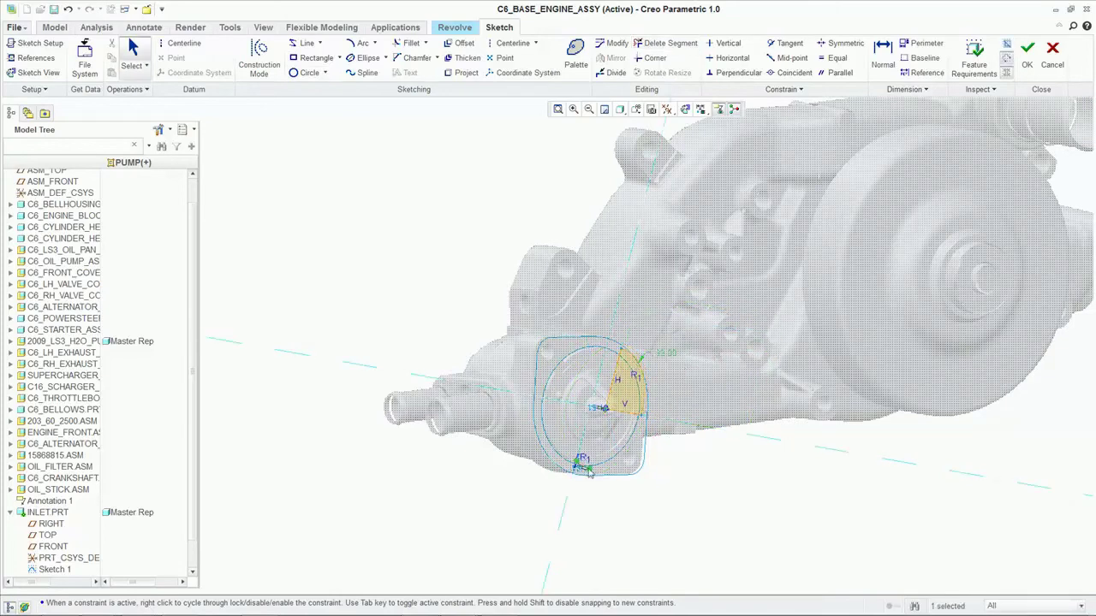
pyautogui.scroll(3, 591, 428)
pyautogui.doubleClick(605, 378)
pyautogui.write('6.5')
pyautogui.press('Return')
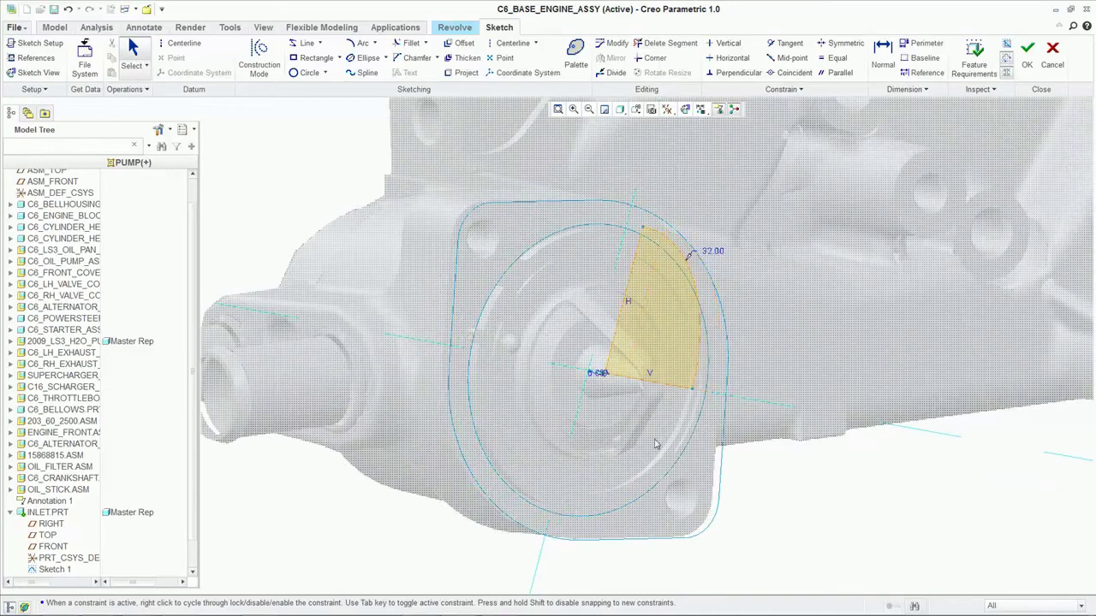
# Step: Add a centerline along the profile's straight edge on the flange axis, designate it as axis of revolution and complete the 360-degree Revolve
pyautogui.click(512, 44)
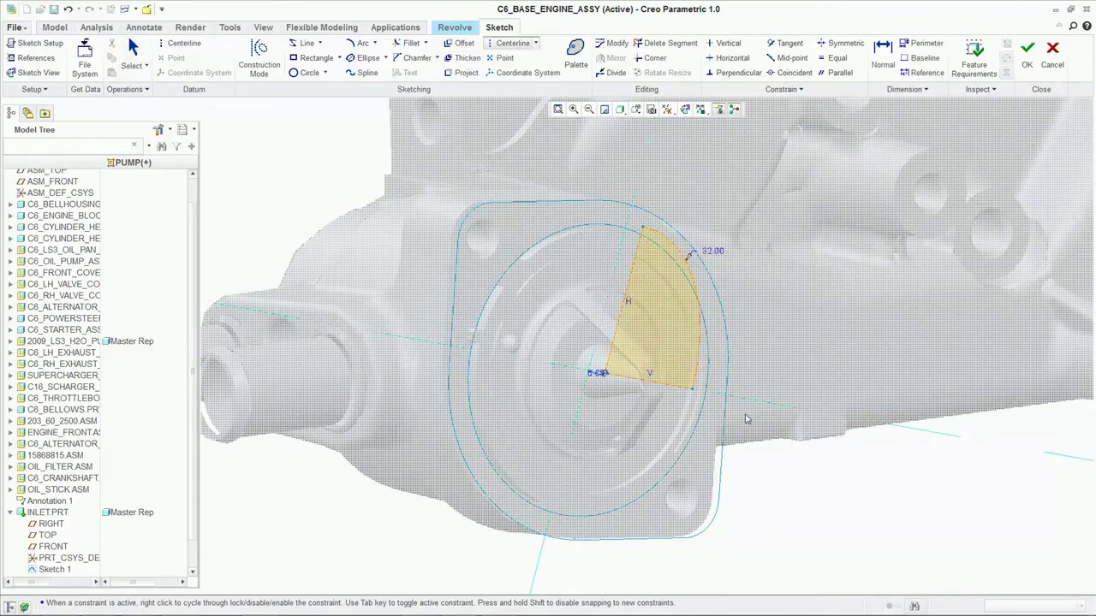
pyautogui.middleClick(768, 463)
pyautogui.rightClick(768, 462)
pyautogui.click(811, 350)
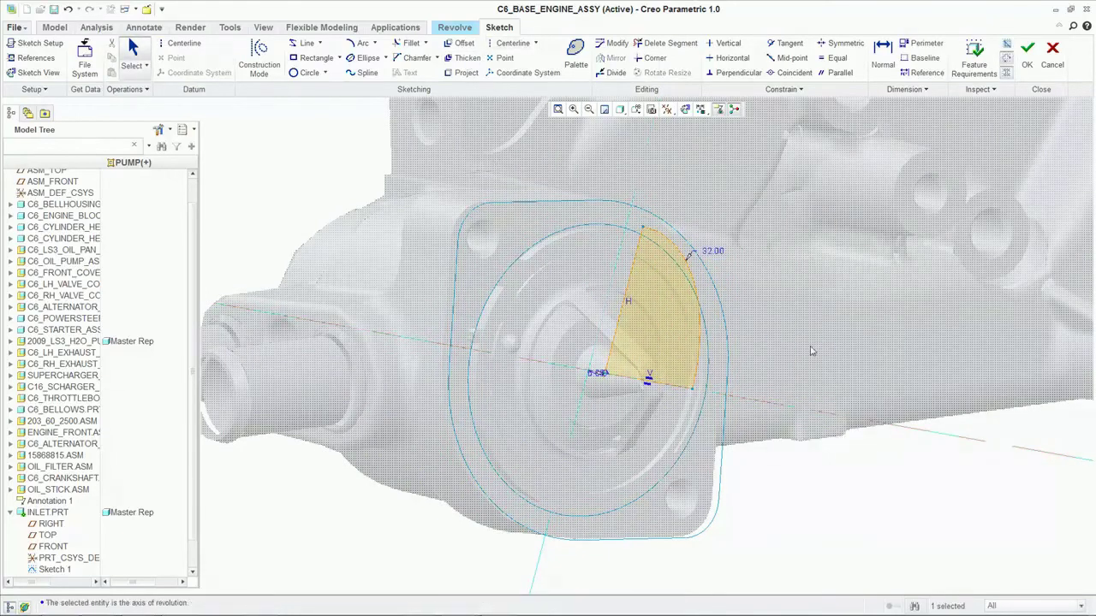
pyautogui.click(1027, 52)
pyautogui.middleClick(846, 340)
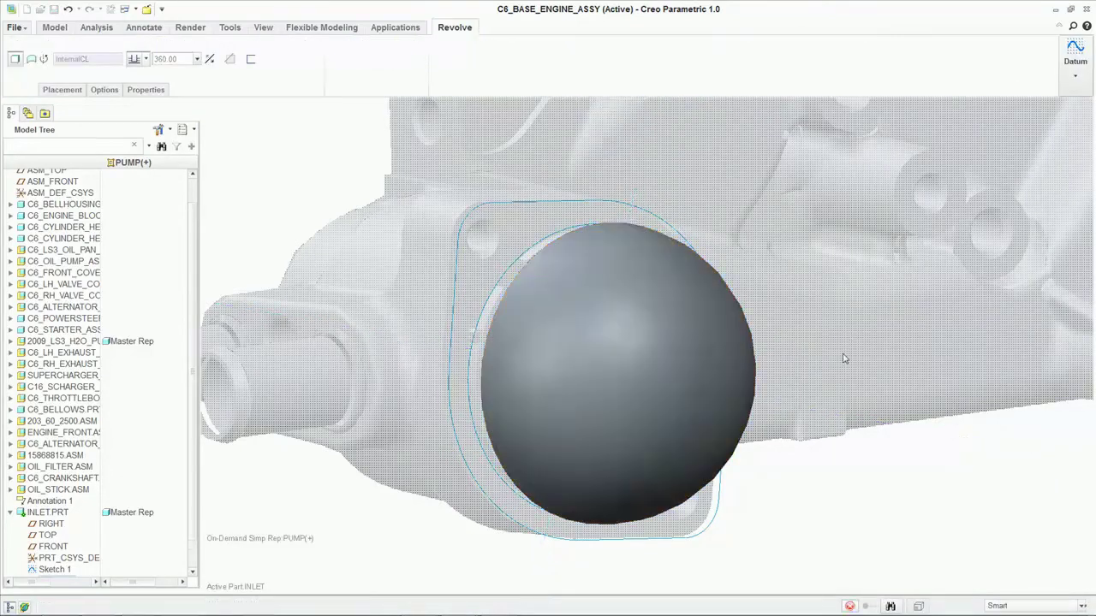
# Step: Switch to the INLET.PRT window, maximize it and turn on datum plane display
pyautogui.click(131, 11)
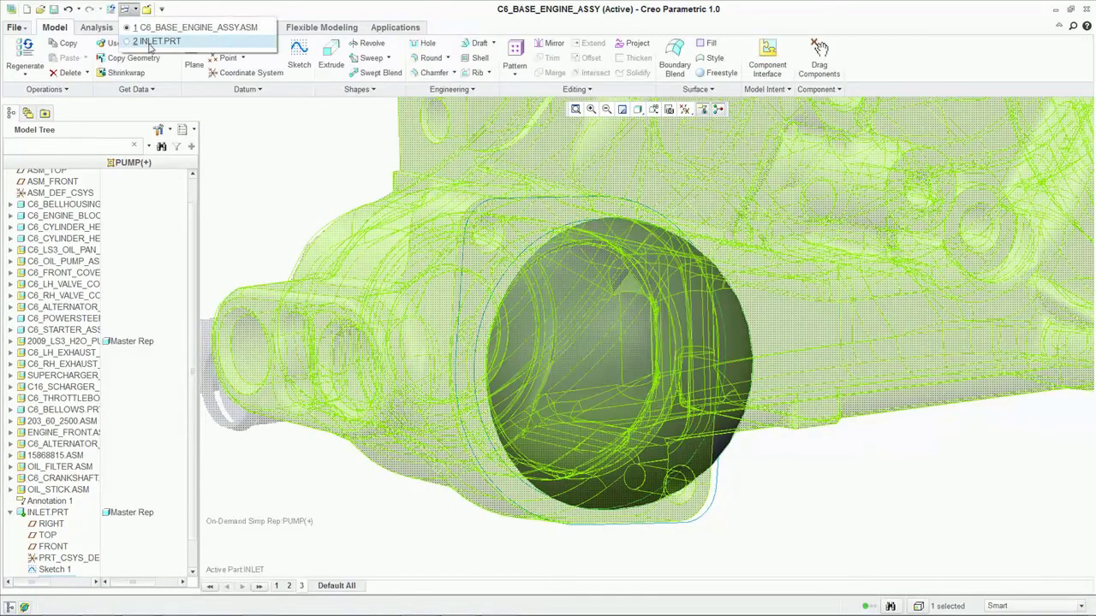
pyautogui.click(150, 43)
pyautogui.moveTo(474, 286); pyautogui.dragTo(594, 253, button='middle')
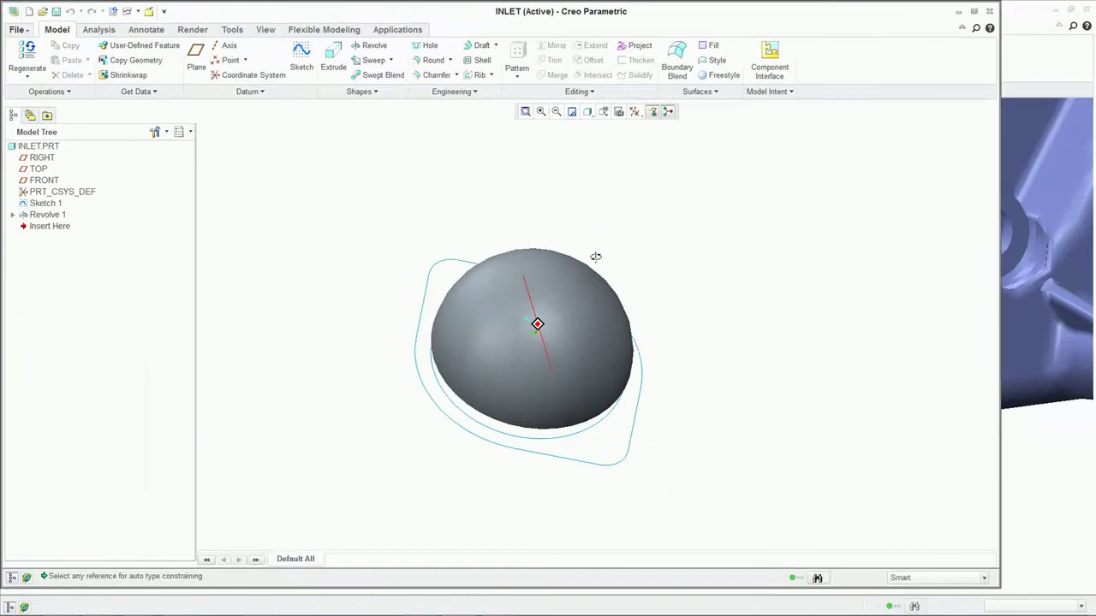
pyautogui.doubleClick(612, 13)
pyautogui.click(683, 111)
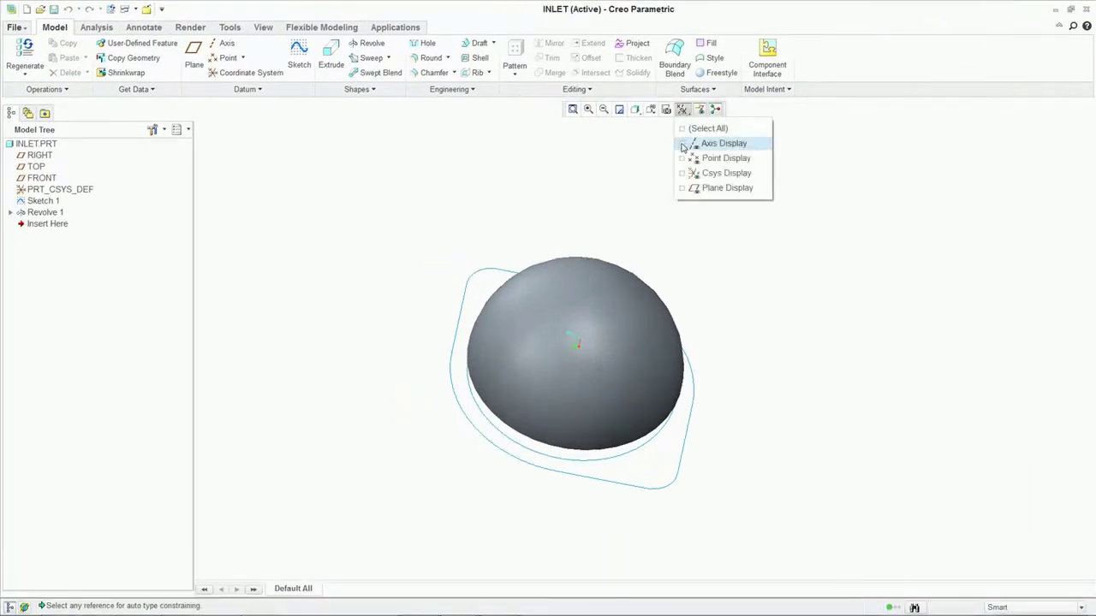
pyautogui.click(685, 187)
# Step: Start a Revolve and create a datum plane through the dome's axis, rotated 30 degrees from the TOP plane
pyautogui.moveTo(683, 210); pyautogui.dragTo(739, 371, button='middle')
pyautogui.scroll(-2, 666, 253)
pyautogui.click(379, 48)
pyautogui.scroll(-2, 639, 237)
pyautogui.click(1073, 79)
pyautogui.click(1039, 120)
pyautogui.scroll(-2, 627, 225)
pyautogui.click(559, 353)
pyautogui.keyDown('ctrl'); pyautogui.click(742, 371); pyautogui.keyUp('ctrl')
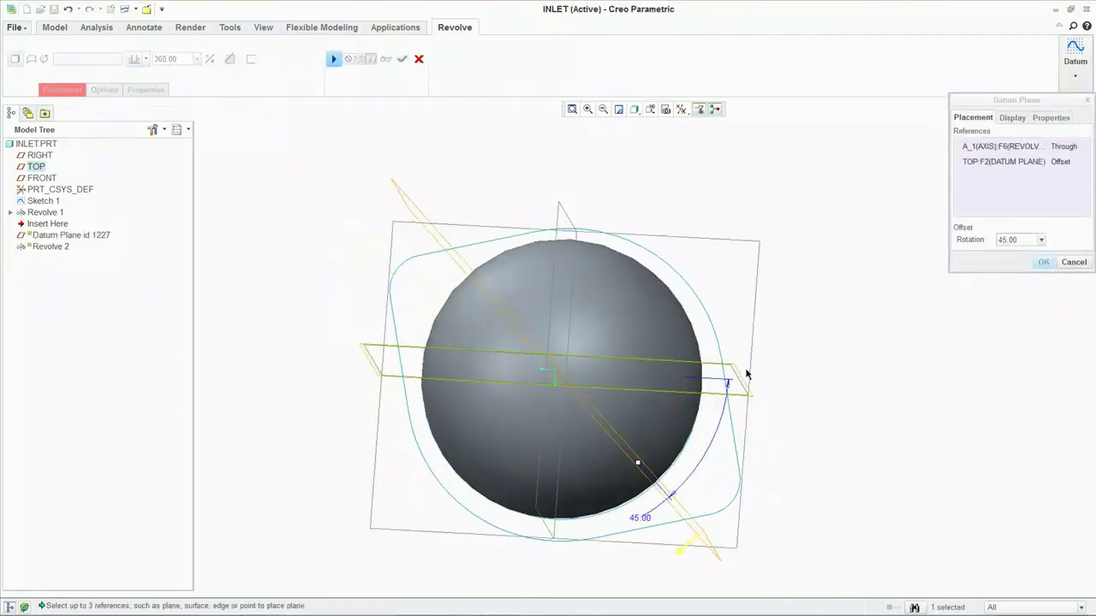
pyautogui.moveTo(802, 340); pyautogui.dragTo(848, 325, button='middle')
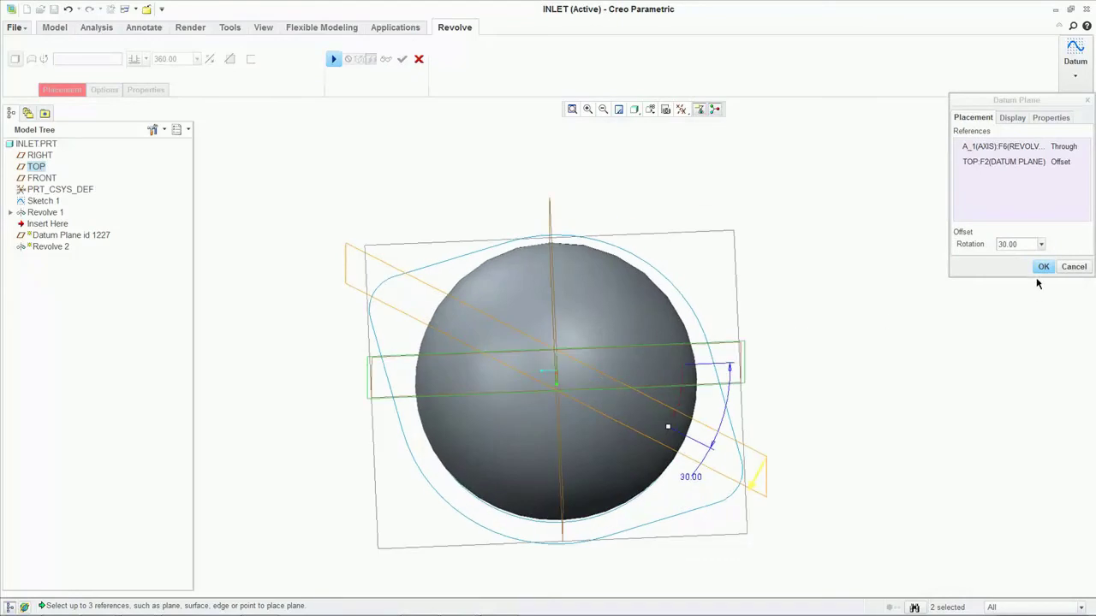
pyautogui.click(1043, 266)
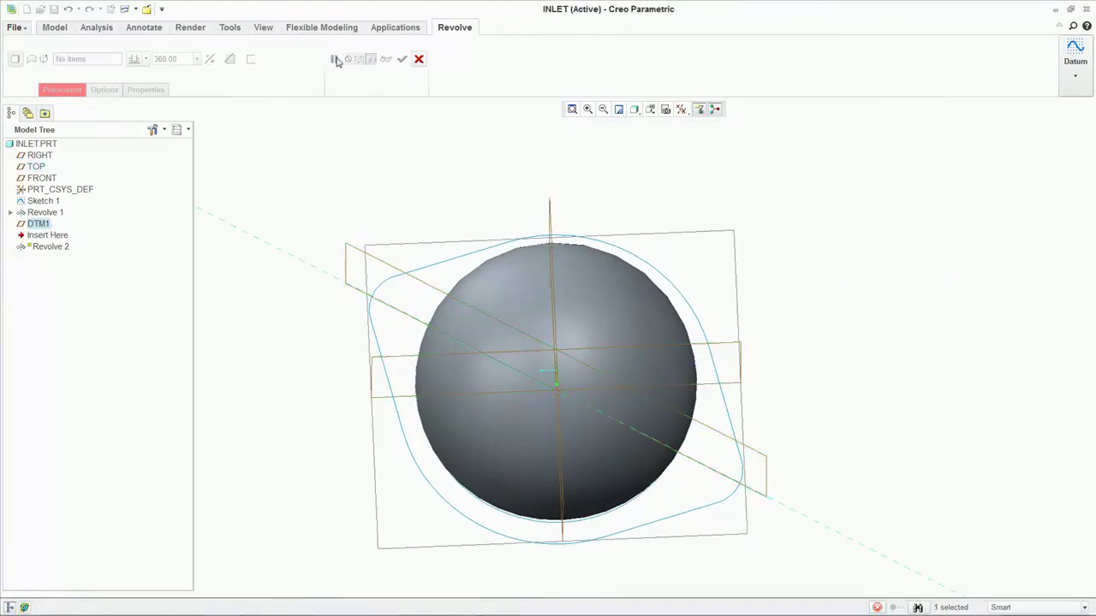
# Step: Open the Revolve sketch with the dome axis as reference, and place a point on it locked 20 from the flange plane
pyautogui.click(41, 60)
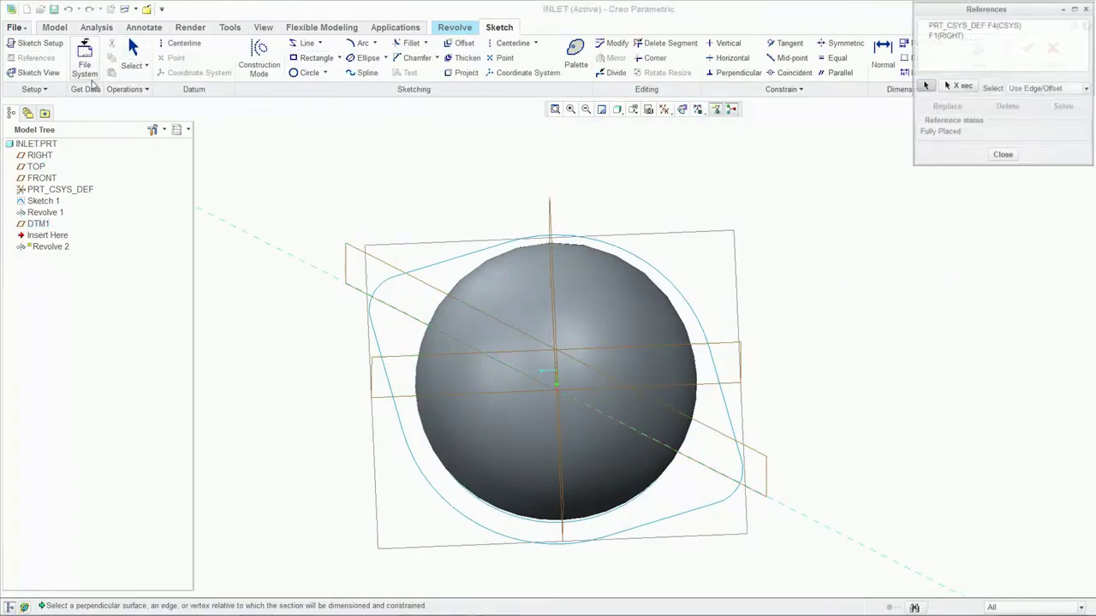
pyautogui.click(556, 372)
pyautogui.click(1003, 156)
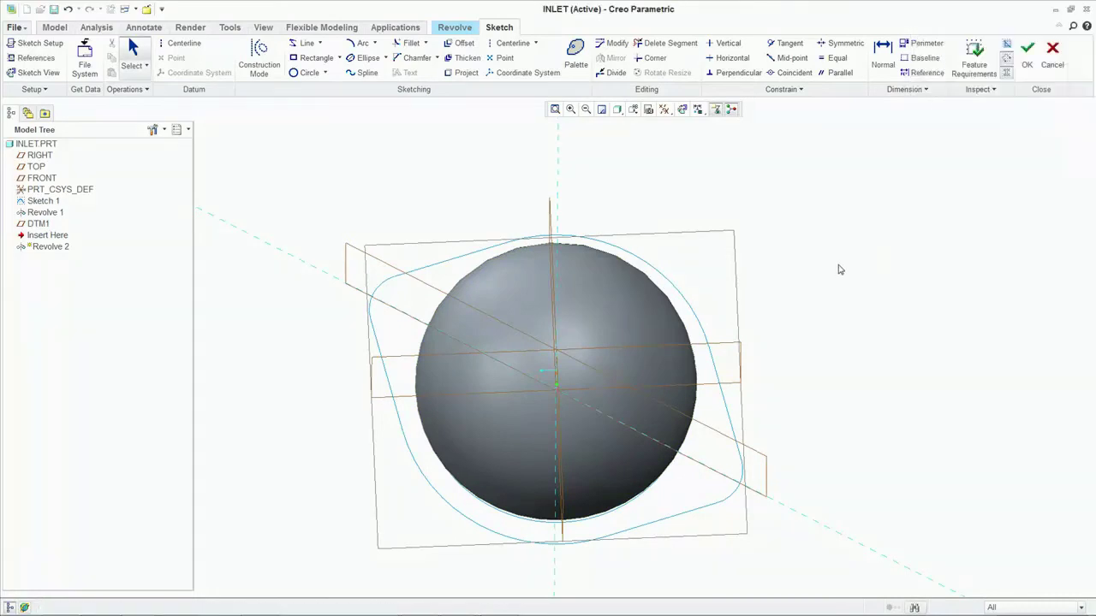
pyautogui.click(502, 57)
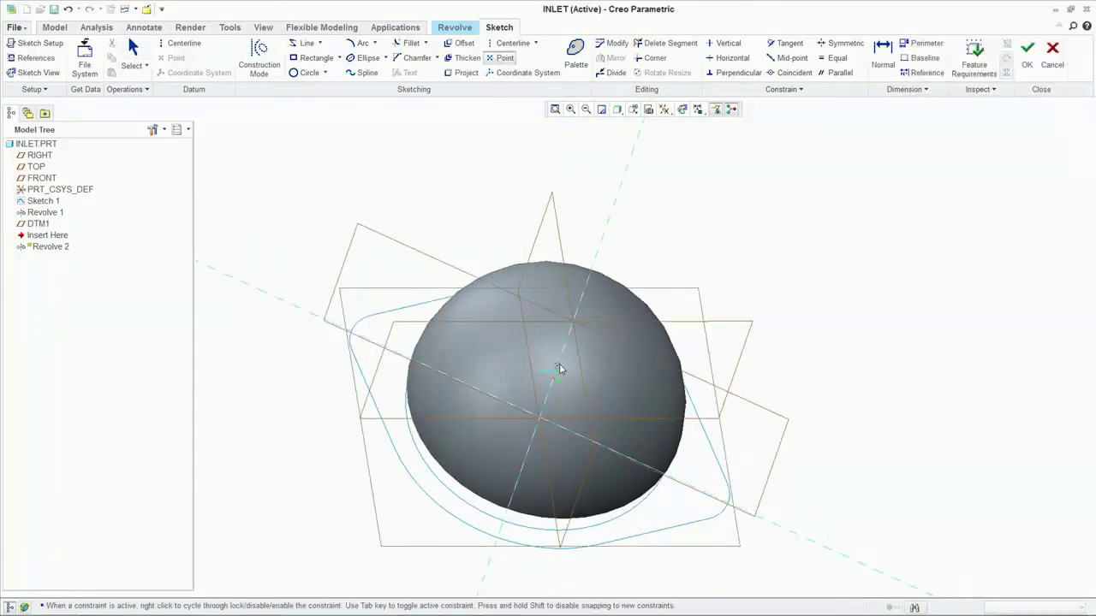
pyautogui.middleClick(640, 305)
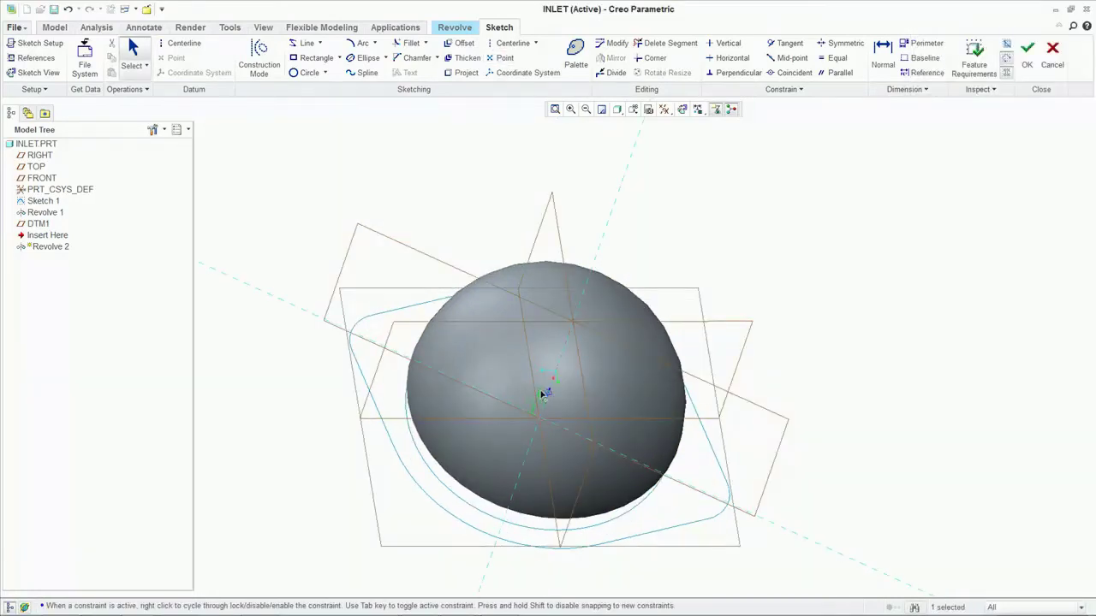
pyautogui.rightClick(546, 392)
pyautogui.click(569, 486)
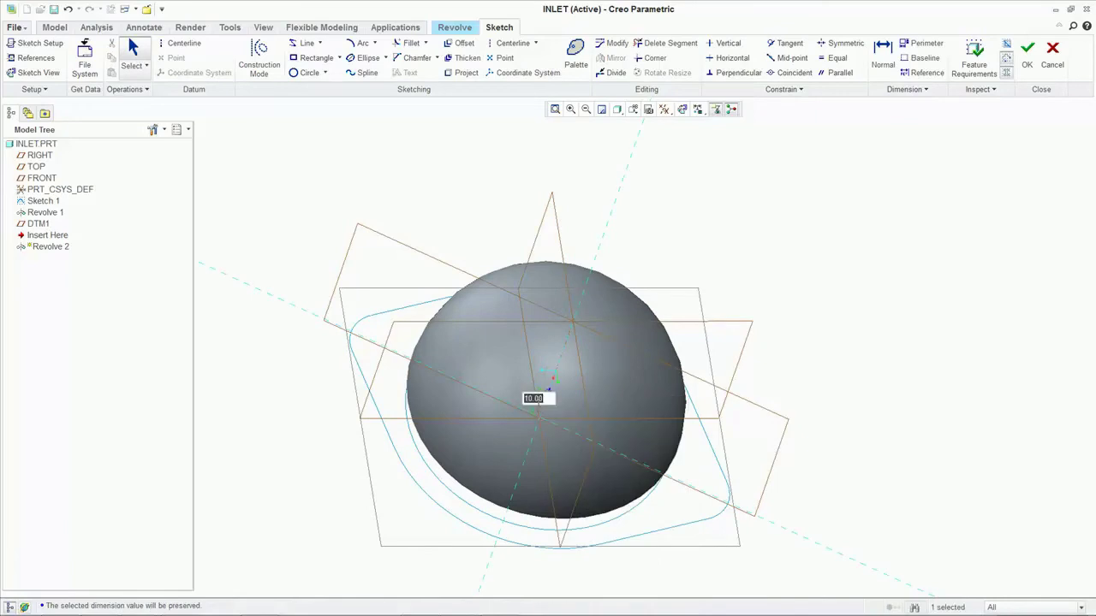
# Step: Draw a centerline through the point, designate it as axis of revolution and set its angle to 83
pyautogui.click(511, 44)
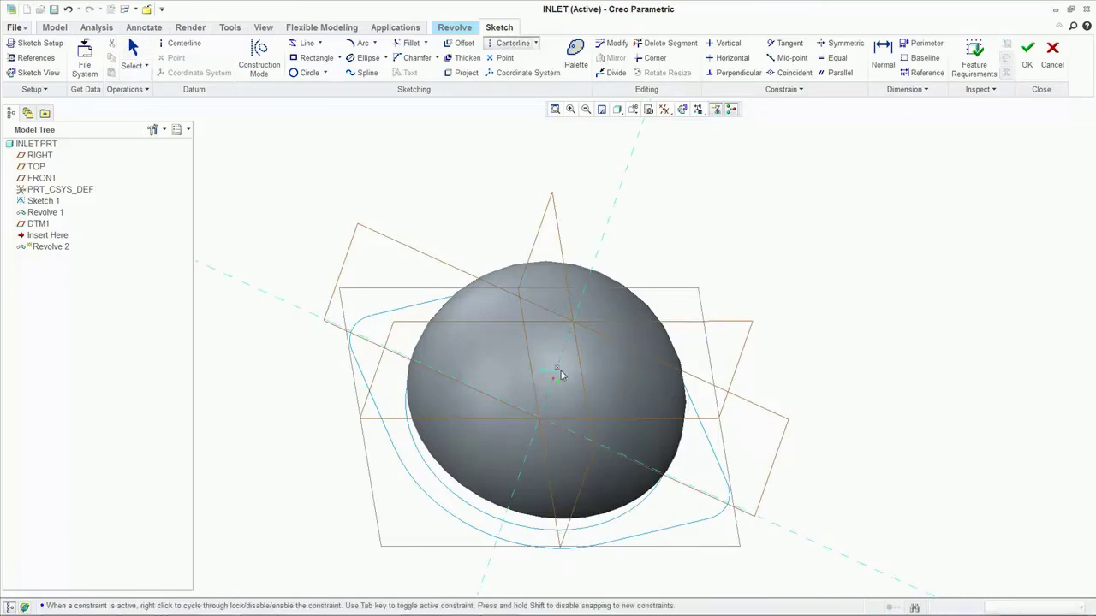
pyautogui.middleClick(844, 310)
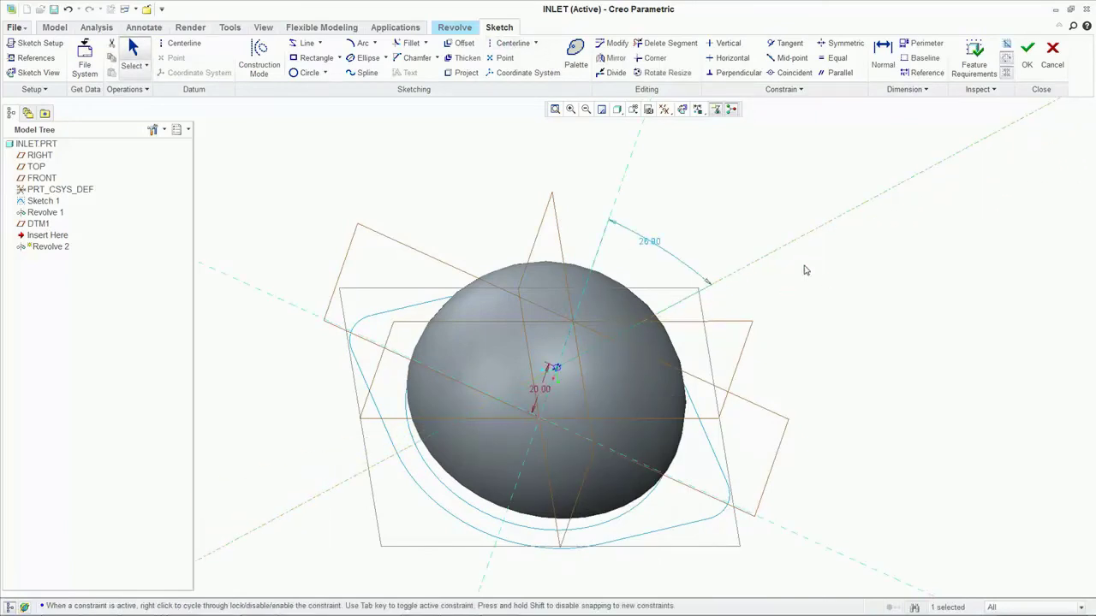
pyautogui.rightClick(806, 268)
pyautogui.click(843, 377)
pyautogui.doubleClick(660, 151)
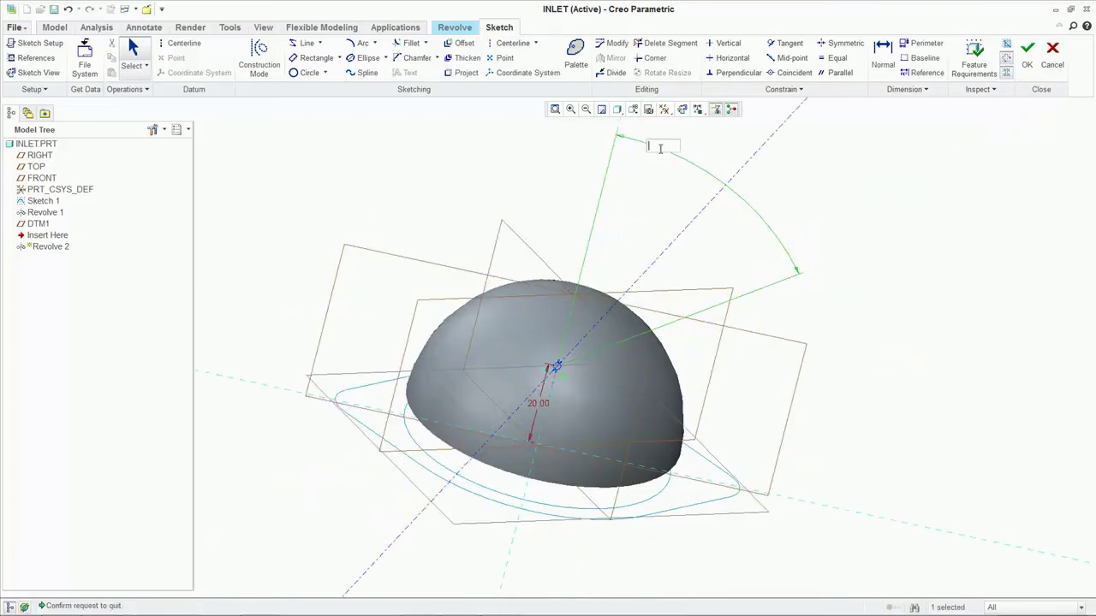
pyautogui.write('83')
pyautogui.press('Return')
# Step: Sketch a rectangle about 40 long against the slanted centerline and dimension its near end 10 from the point
pyautogui.click(316, 57)
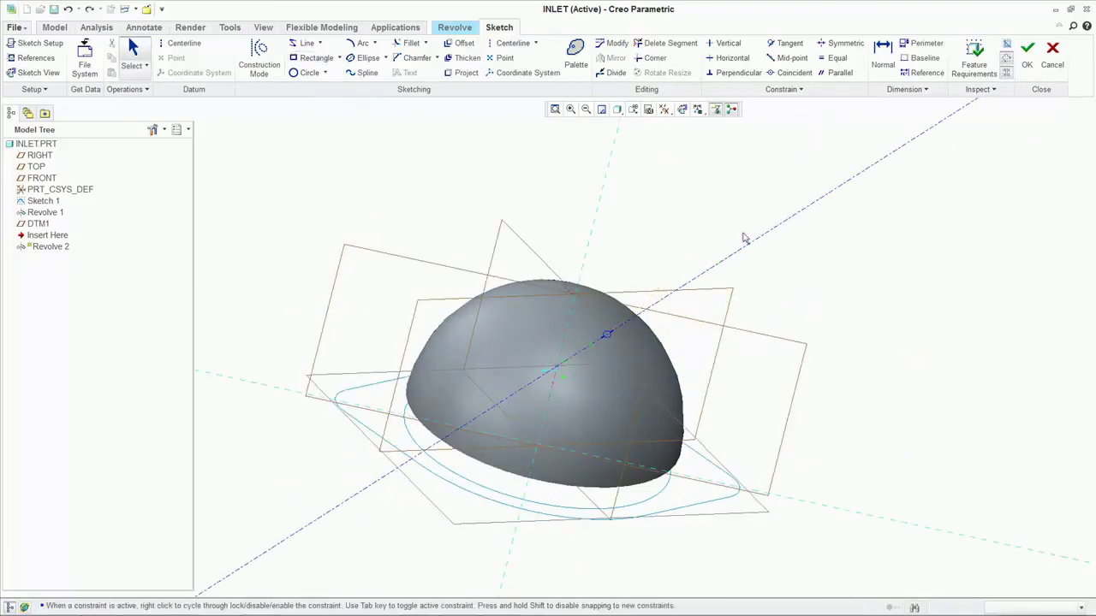
pyautogui.click(724, 254)
pyautogui.middleClick(685, 315)
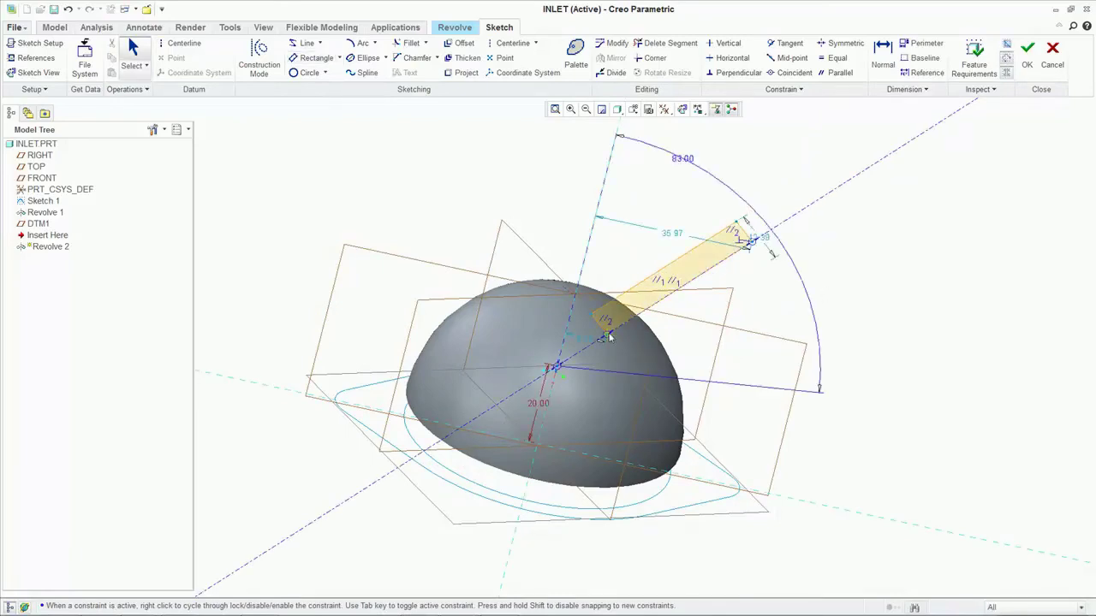
pyautogui.rightClick(693, 342)
pyautogui.moveTo(753, 497)
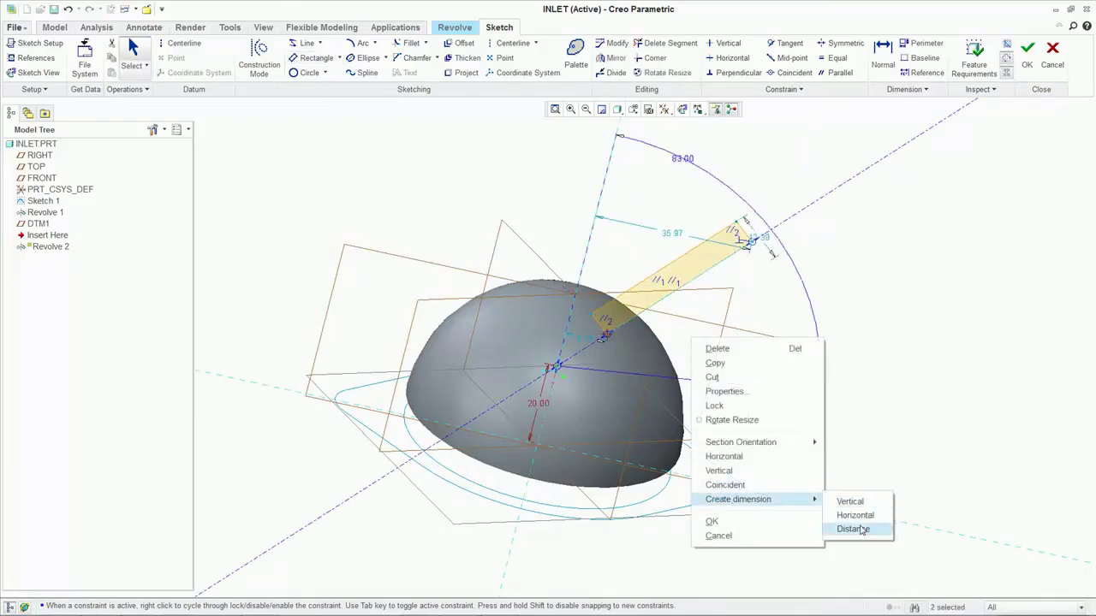
pyautogui.click(863, 528)
pyautogui.write('10')
pyautogui.press('Return')
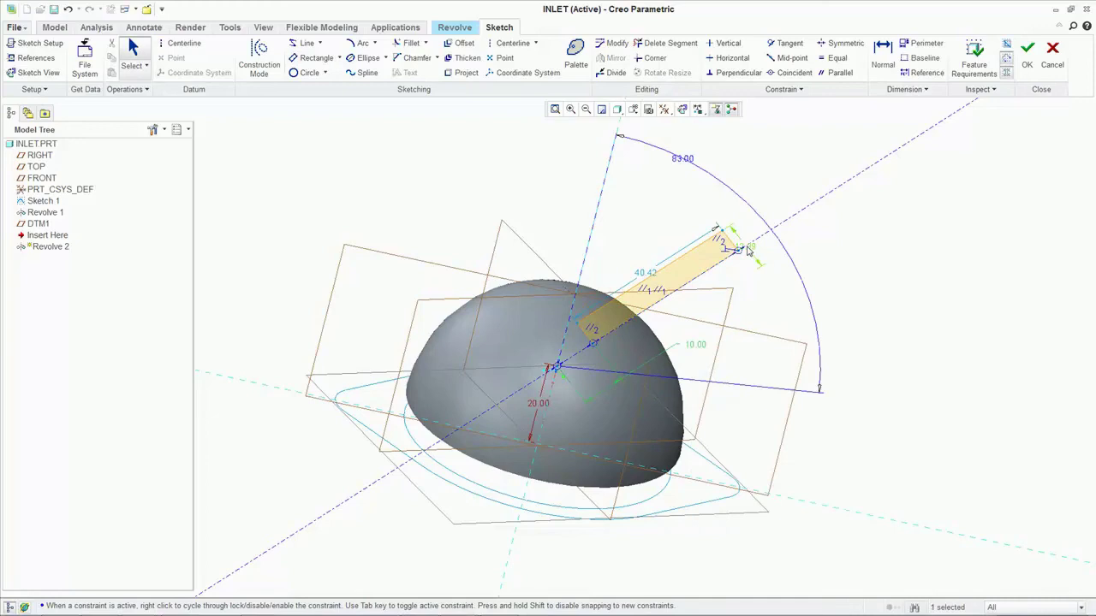
# Step: Set the pipe profile's diameter to 28 and lock that dimension
pyautogui.doubleClick(747, 251)
pyautogui.write('28')
pyautogui.press('Return')
pyautogui.rightClick(838, 247)
pyautogui.click(872, 345)
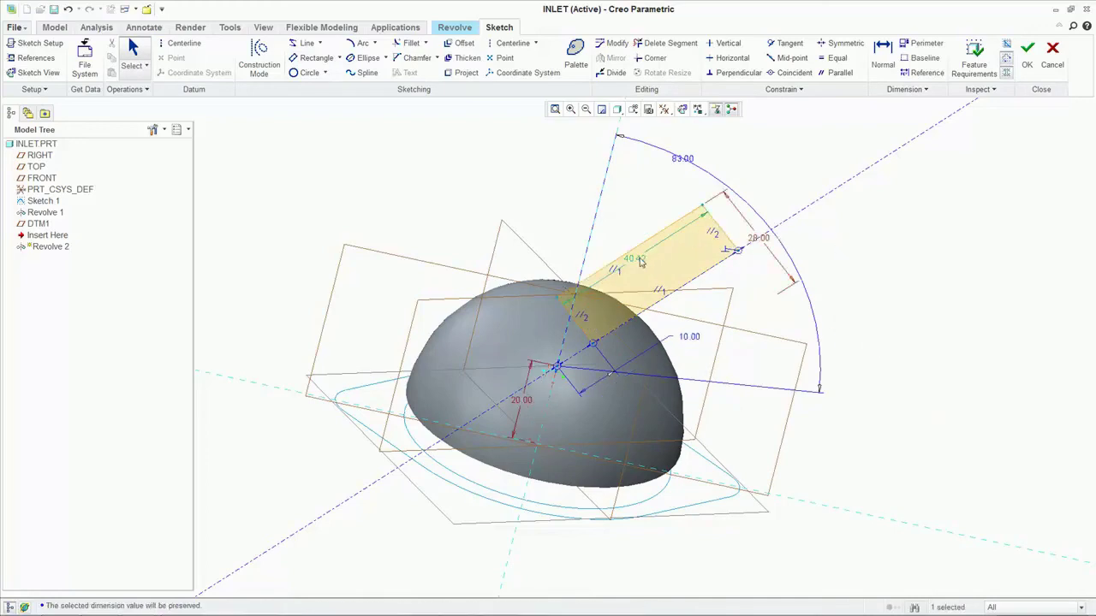
# Step: Finish the pipe profile, complete its 360-degree Revolve and turn off datum plane display
pyautogui.press('Return')
pyautogui.click(1027, 60)
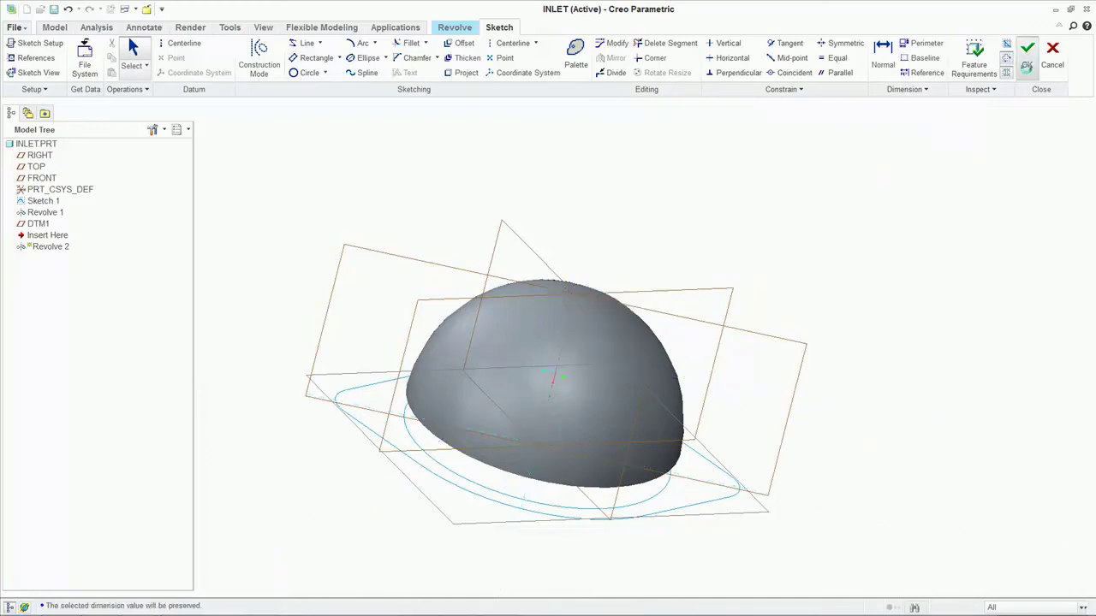
pyautogui.click(403, 59)
pyautogui.click(683, 110)
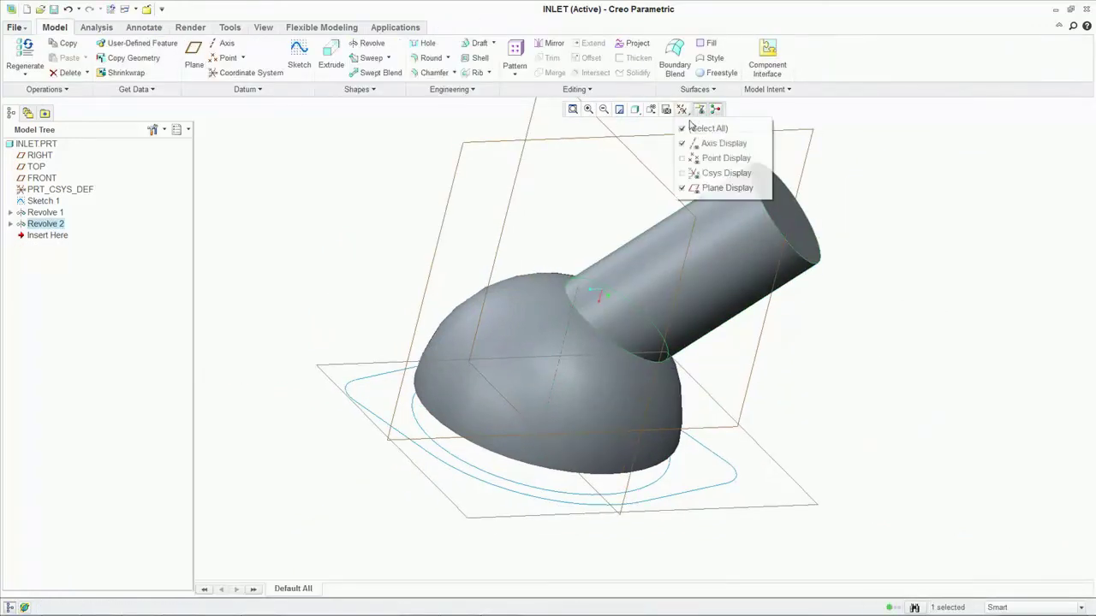
pyautogui.click(727, 187)
pyautogui.moveTo(868, 313); pyautogui.dragTo(852, 335, button='middle')
pyautogui.click(840, 302)
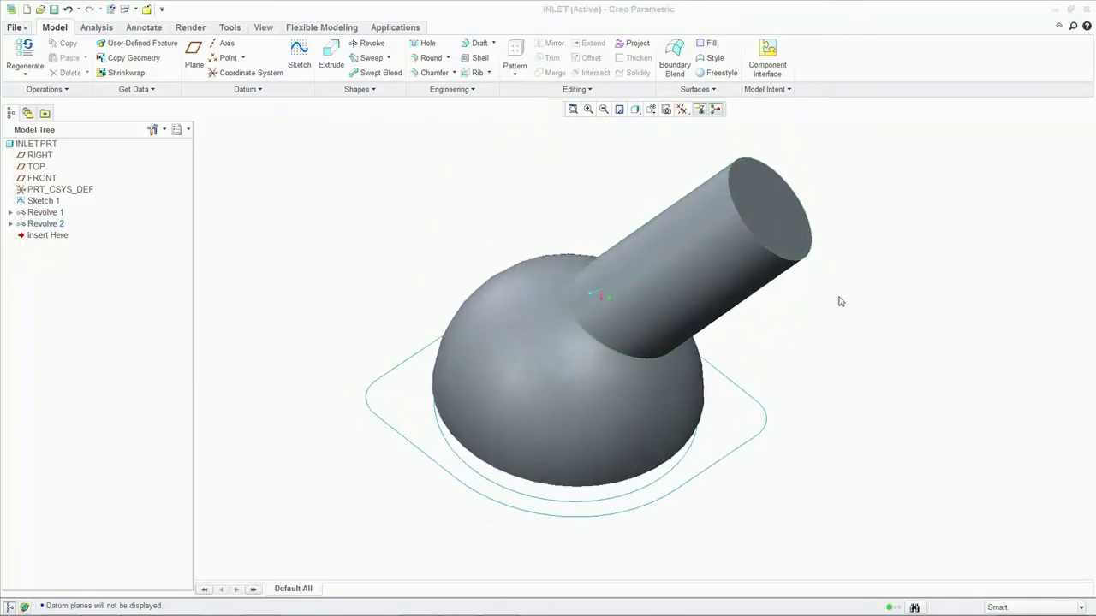
# Step: Shell the part to a thickness of 2, removing the pipe's end face and the dome's flat base
pyautogui.click(477, 58)
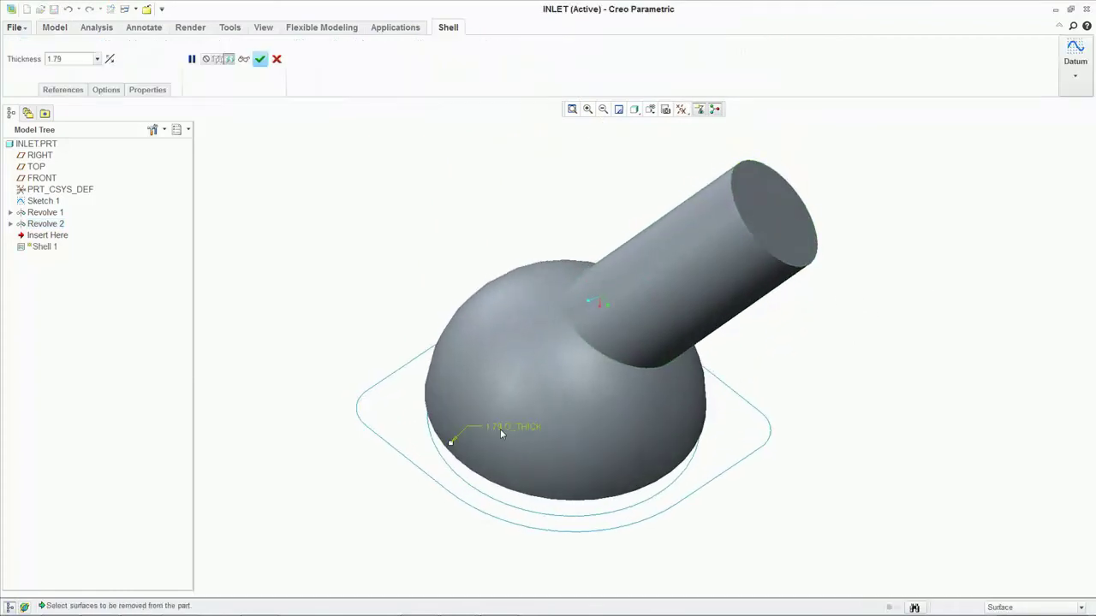
pyautogui.write('2')
pyautogui.press('Return')
pyautogui.click(770, 230)
pyautogui.scroll(3, 690, 488)
pyautogui.moveTo(690, 488); pyautogui.dragTo(677, 411, button='middle')
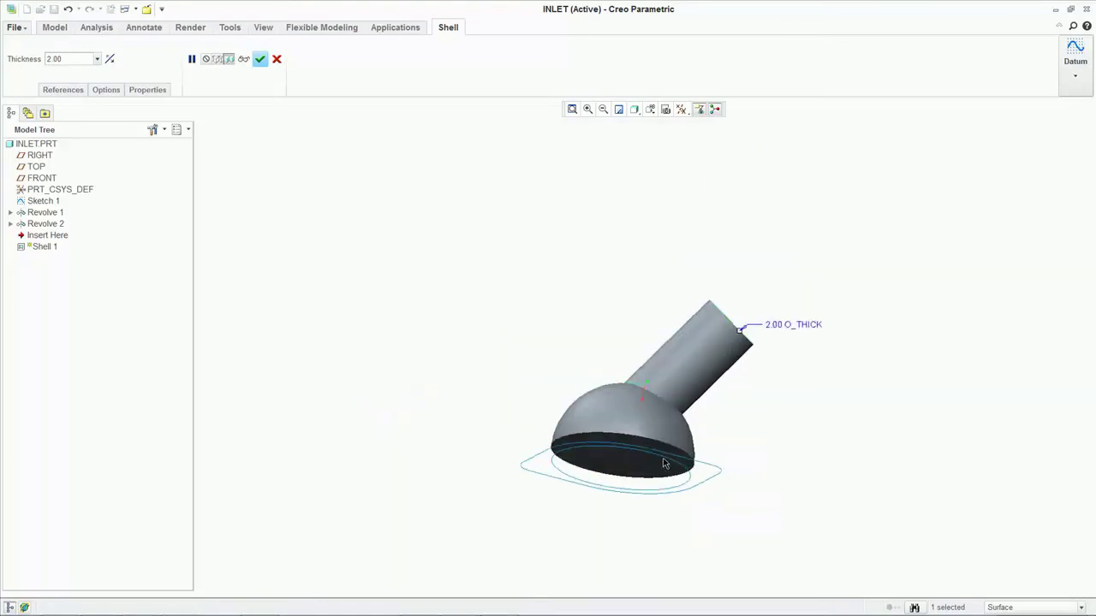
pyautogui.keyDown('ctrl'); pyautogui.click(663, 462); pyautogui.keyUp('ctrl')
pyautogui.moveTo(759, 381); pyautogui.dragTo(776, 386, button='middle')
pyautogui.middleClick(774, 386)
pyautogui.scroll(-4, 678, 428)
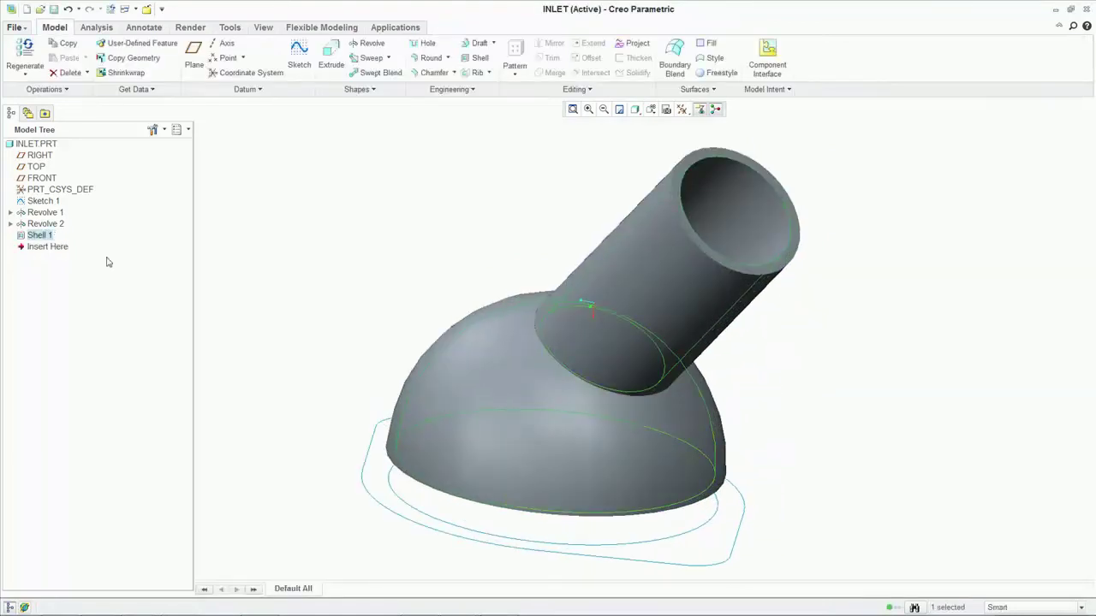
# Step: Extrude Sketch 1 to a depth of 9 to form the mounting flange around the dome
pyautogui.click(43, 201)
pyautogui.click(332, 57)
pyautogui.scroll(2, 501, 434)
pyautogui.click(536, 506)
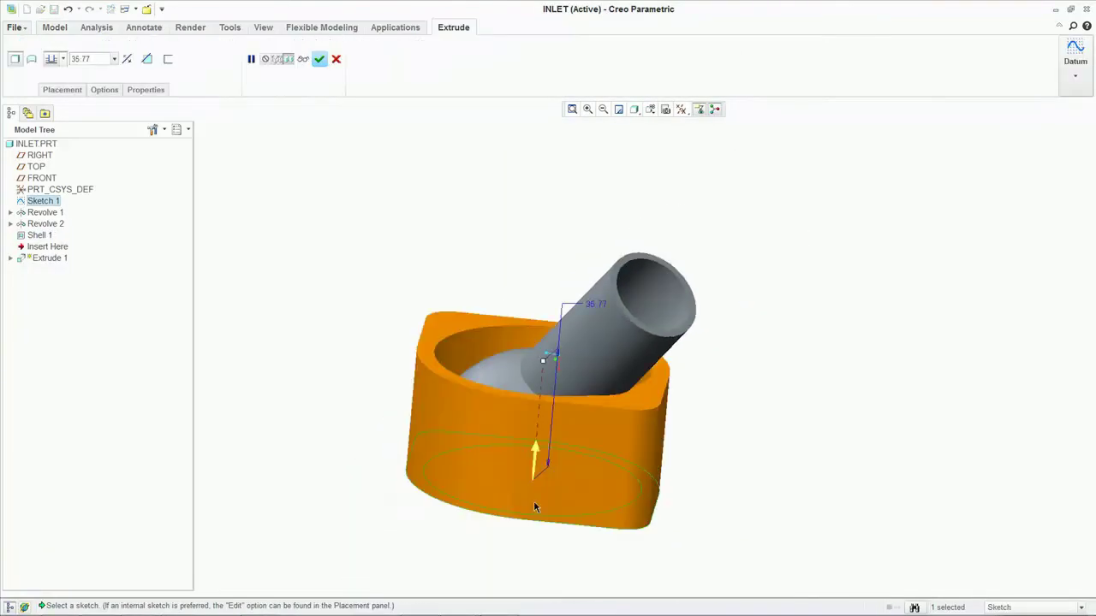
pyautogui.doubleClick(603, 307)
pyautogui.write('8')
pyautogui.press('Return')
pyautogui.middleClick(719, 435)
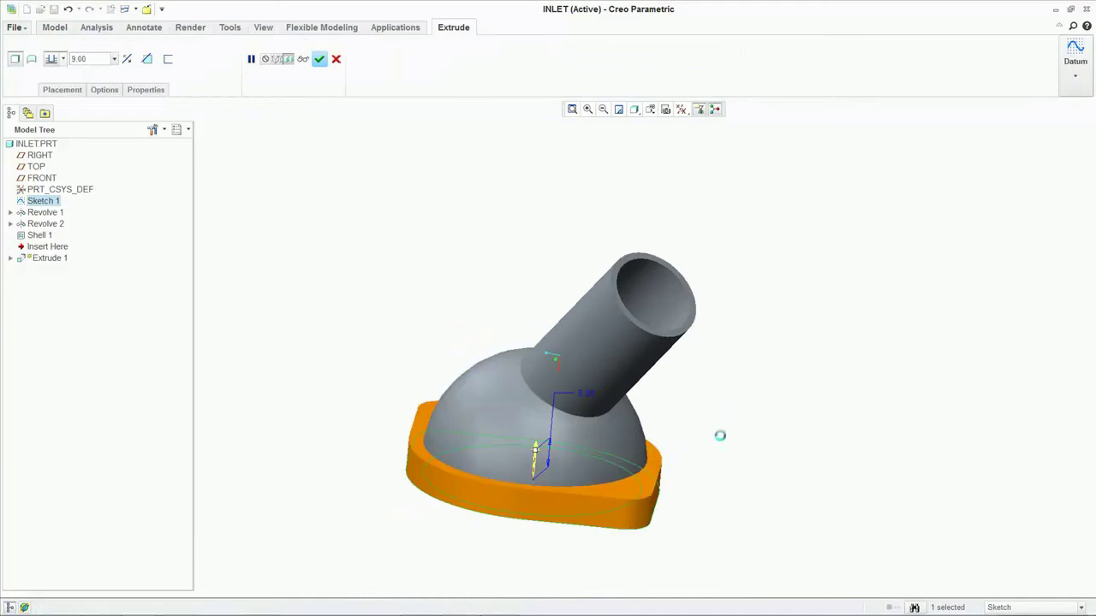
# Step: Round the flange's outer upper edge with a radius of 1.5
pyautogui.scroll(-2, 615, 490)
pyautogui.rightClick(620, 486)
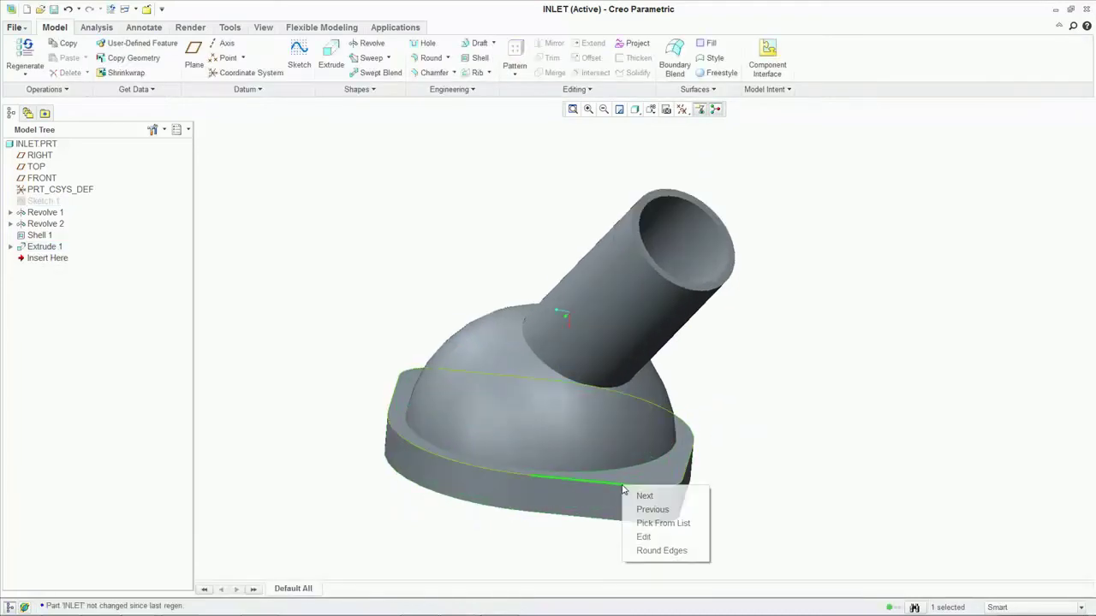
pyautogui.click(655, 551)
pyautogui.click(629, 473)
pyautogui.write('1.5')
pyautogui.press('Return')
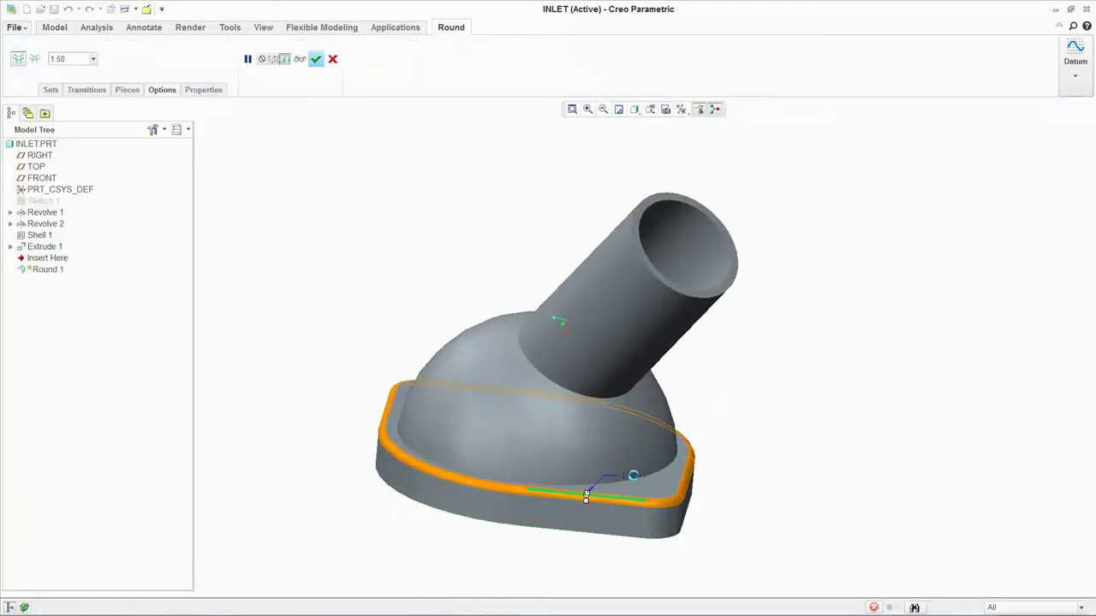
pyautogui.middleClick(746, 371)
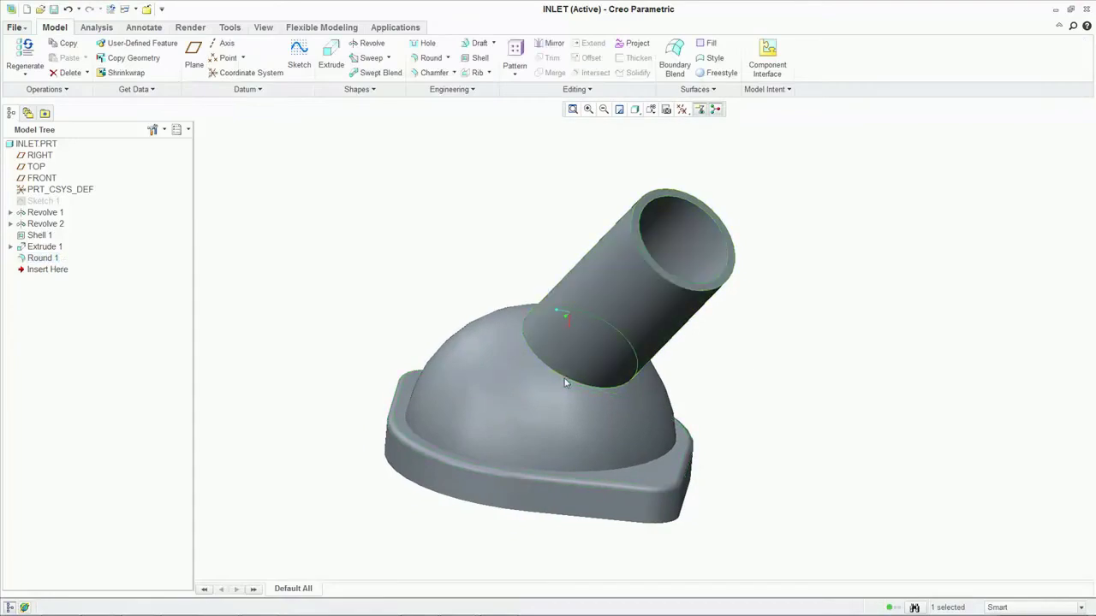
# Step: Round the edge where the pipe meets the dome with a radius of about 13.4
pyautogui.rightClick(564, 379)
pyautogui.click(604, 403)
pyautogui.moveTo(565, 386); pyautogui.dragTo(573, 441)
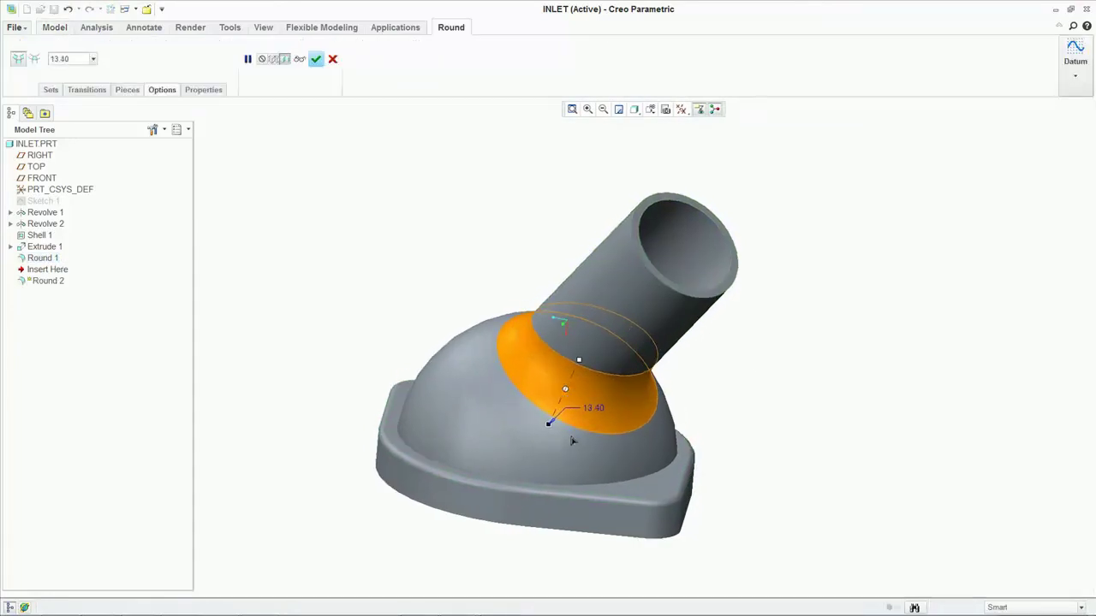
pyautogui.middleClick(767, 384)
# Step: Round the edge where the dome meets the flange with a radius of 10
pyautogui.moveTo(767, 384); pyautogui.dragTo(797, 387, button='middle')
pyautogui.click(679, 443)
pyautogui.scroll(-3, 679, 442)
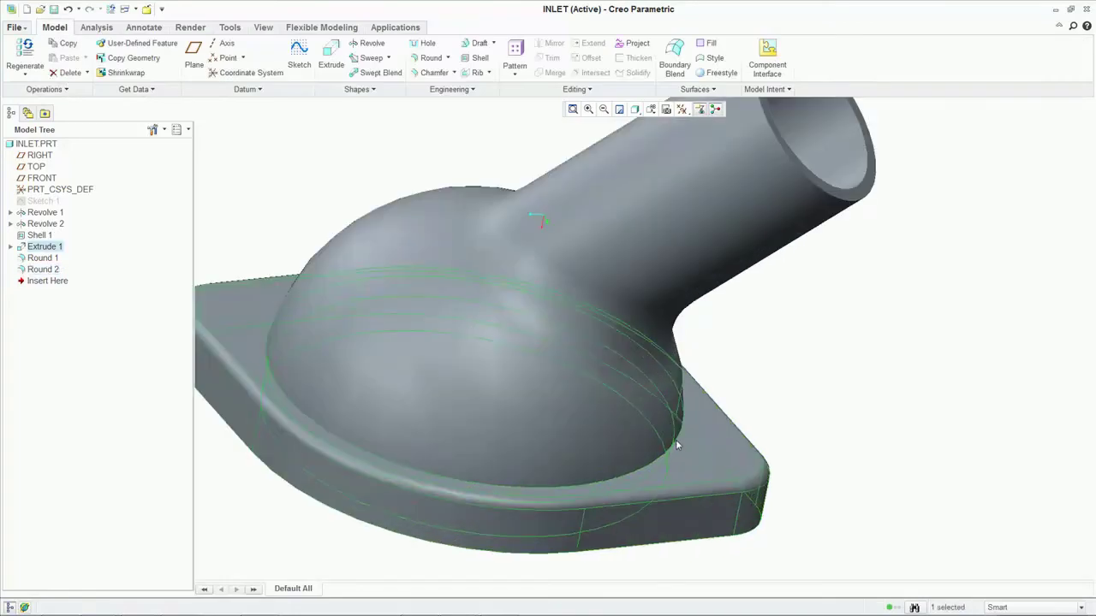
pyautogui.click(678, 442)
pyautogui.rightClick(678, 443)
pyautogui.click(702, 503)
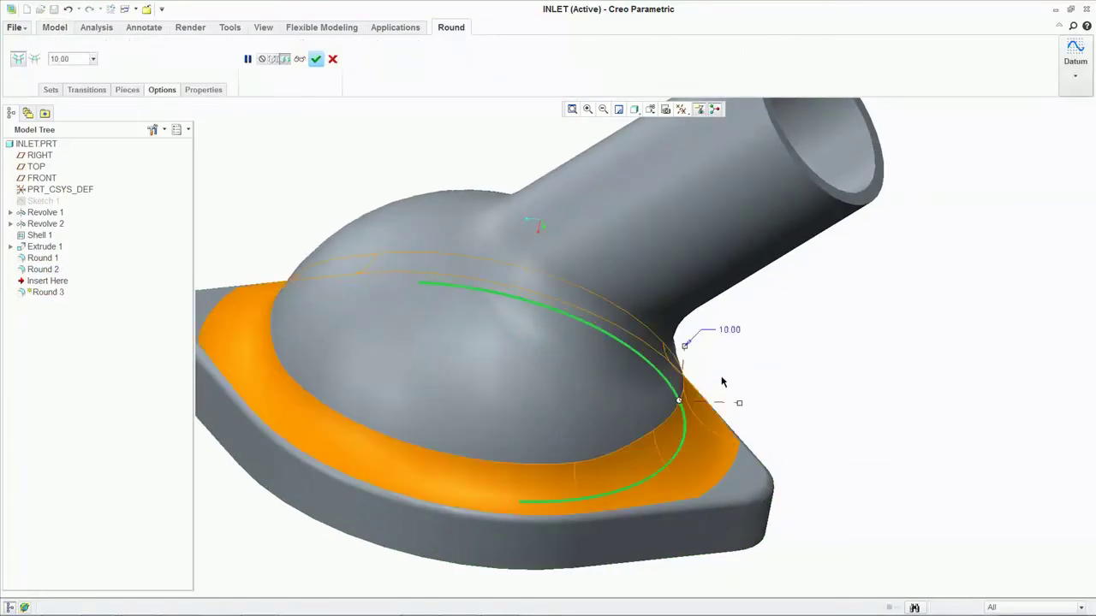
pyautogui.middleClick(805, 384)
pyautogui.scroll(-3, 823, 368)
pyautogui.scroll(3, 741, 374)
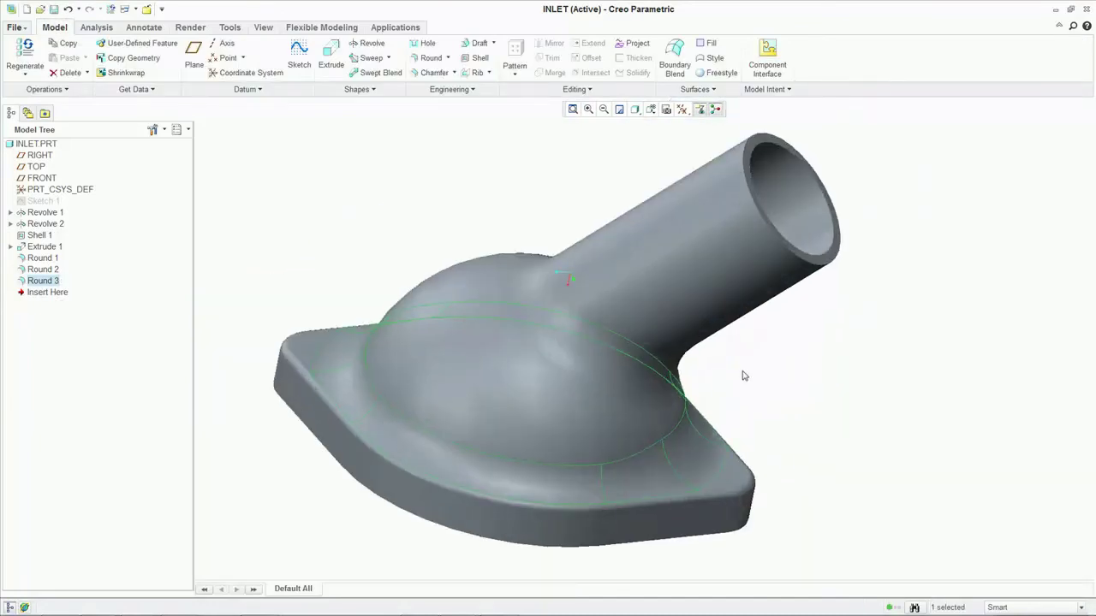
pyautogui.scroll(-1, 717, 369)
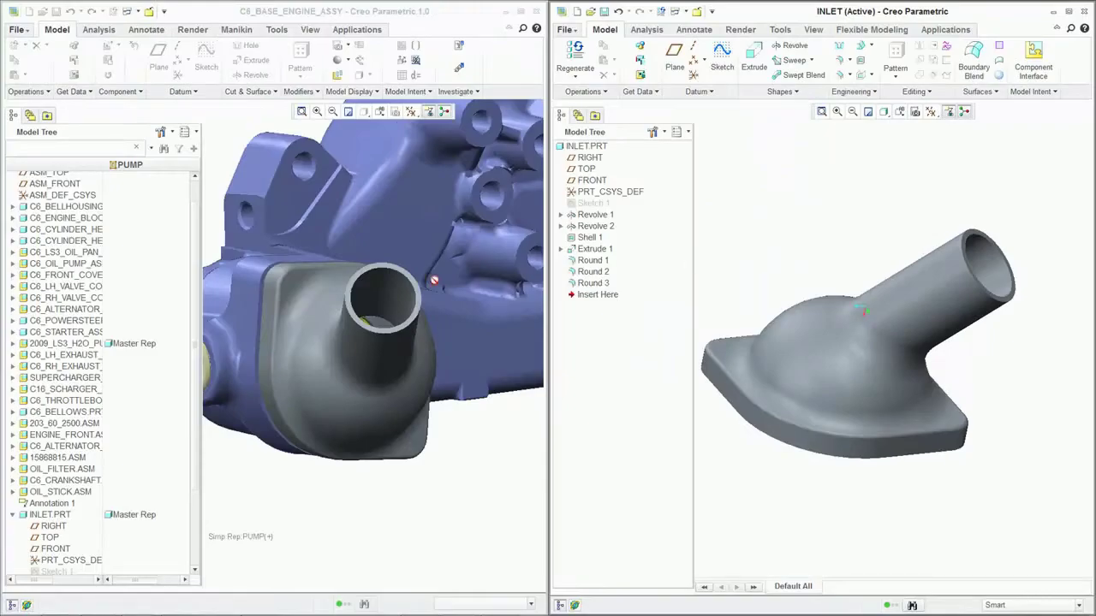
# Step: Dynamically edit Revolve 2 to swing the inlet pipe over to the opposite side of the dome, regenerate the part and update the assembly
pyautogui.click(601, 227)
pyautogui.rightClick(602, 227)
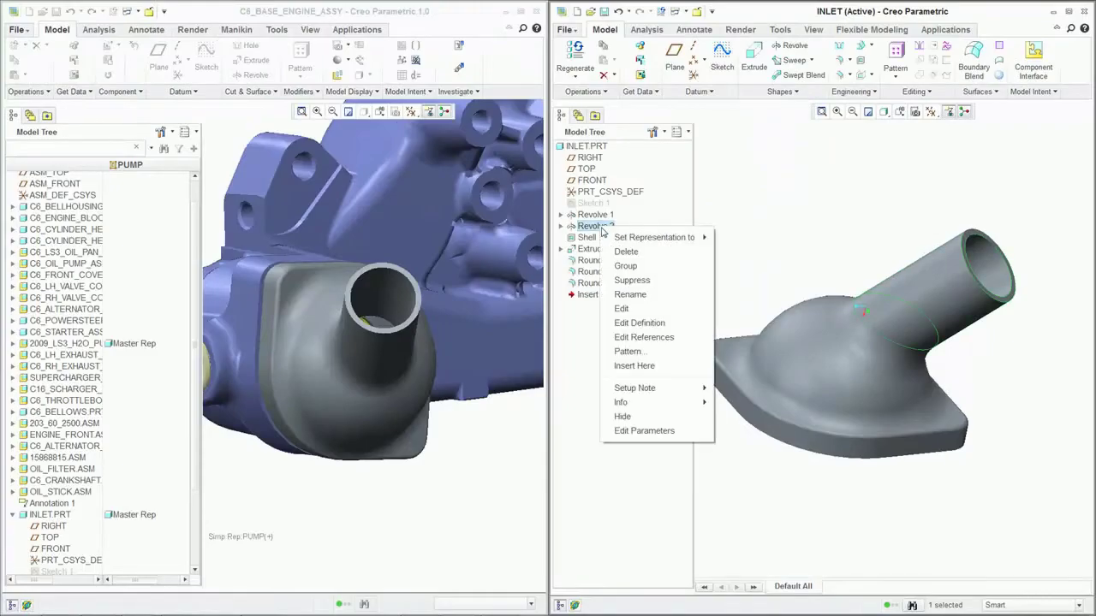
pyautogui.click(635, 310)
pyautogui.moveTo(838, 261); pyautogui.dragTo(880, 264, button='middle')
pyautogui.middleClick(866, 304)
pyautogui.doubleClick(857, 273)
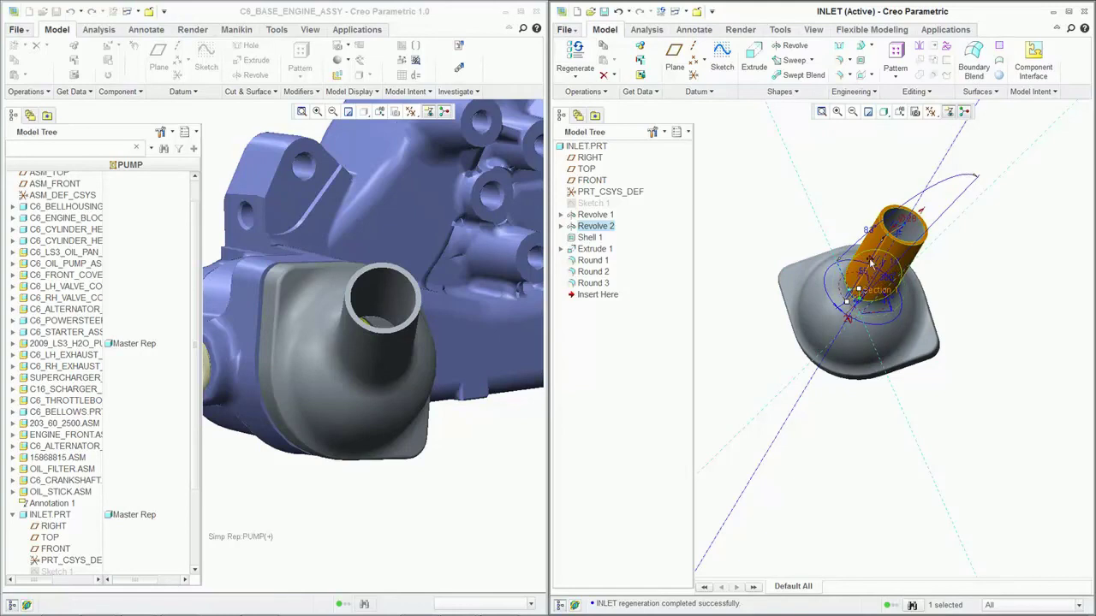
pyautogui.moveTo(872, 261); pyautogui.dragTo(1022, 223, button='middle')
pyautogui.moveTo(755, 210); pyautogui.dragTo(747, 288)
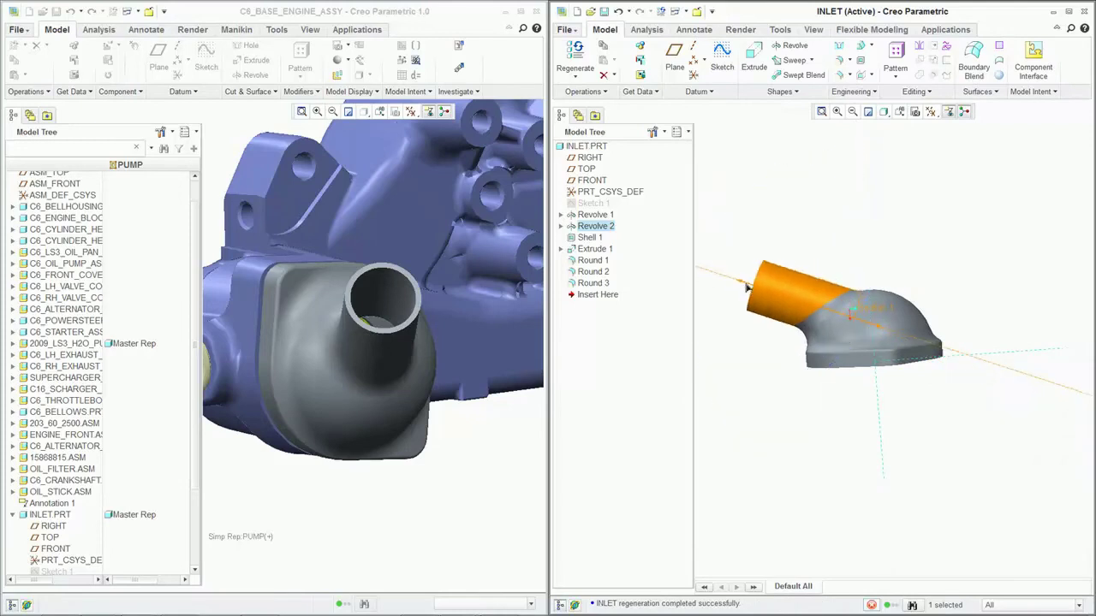
pyautogui.click(936, 261)
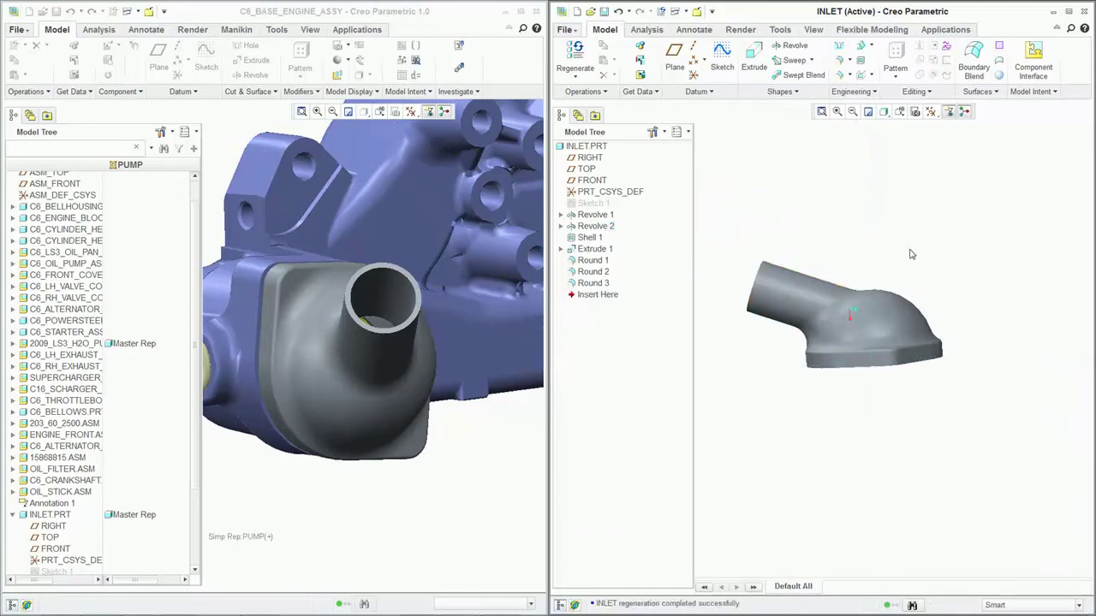
pyautogui.click(576, 60)
pyautogui.click(439, 466)
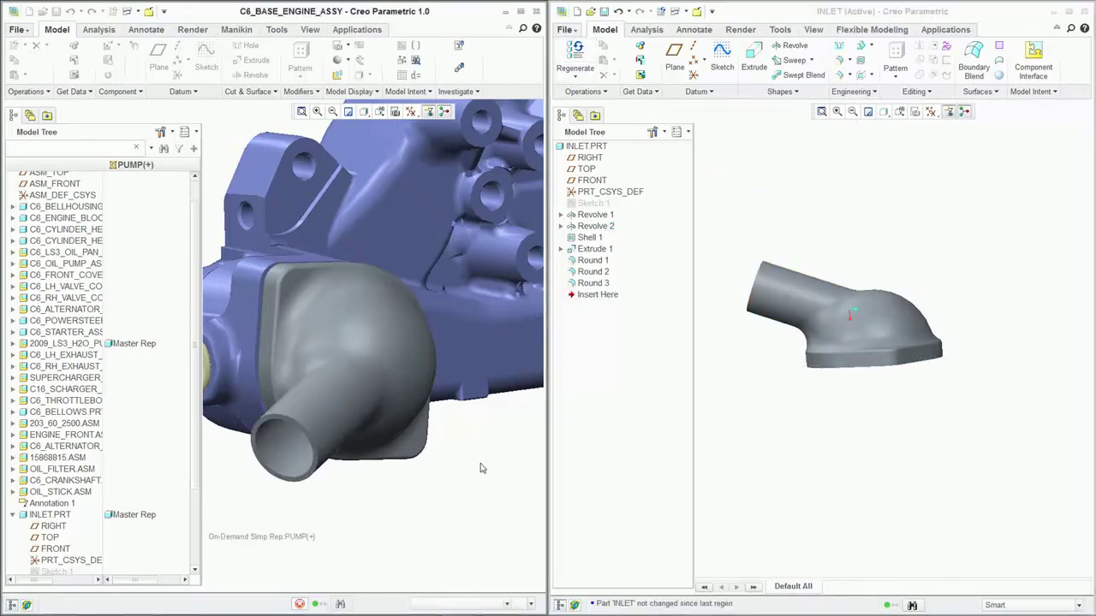
# Step: Sweep a sketched section along the circular edge of the inlet pipe's open end to form a raised hose bead
pyautogui.click(787, 253)
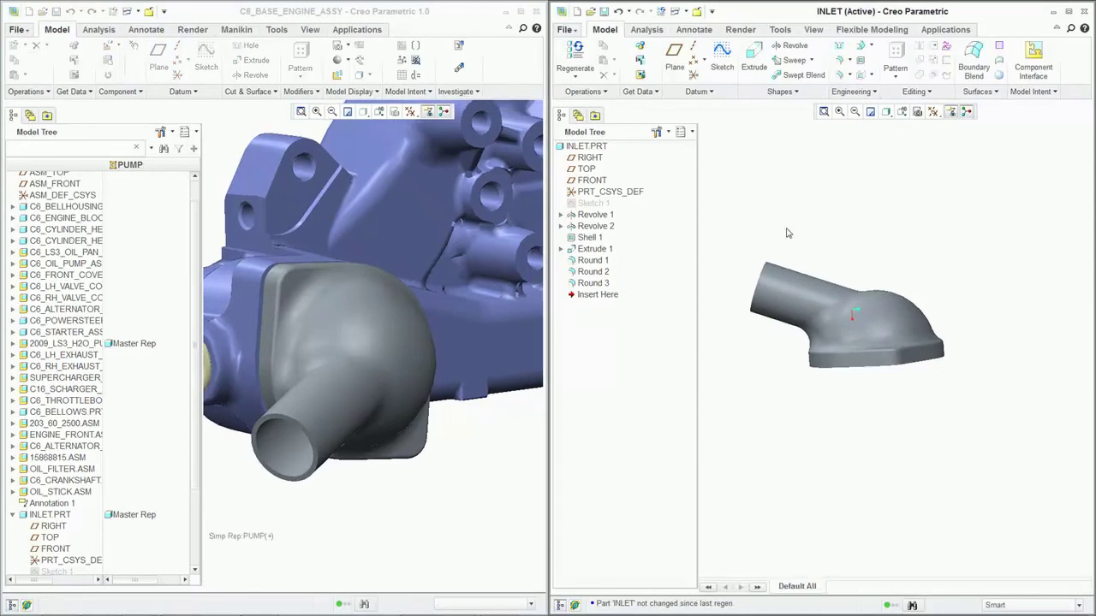
pyautogui.click(795, 66)
pyautogui.scroll(4, 766, 257)
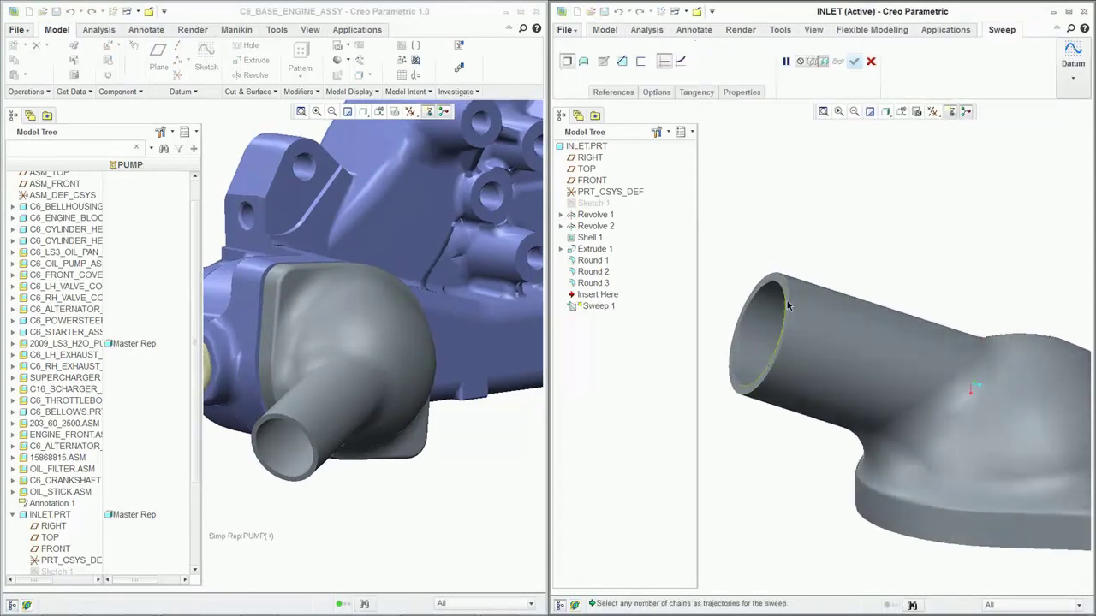
pyautogui.click(781, 291)
pyautogui.click(603, 61)
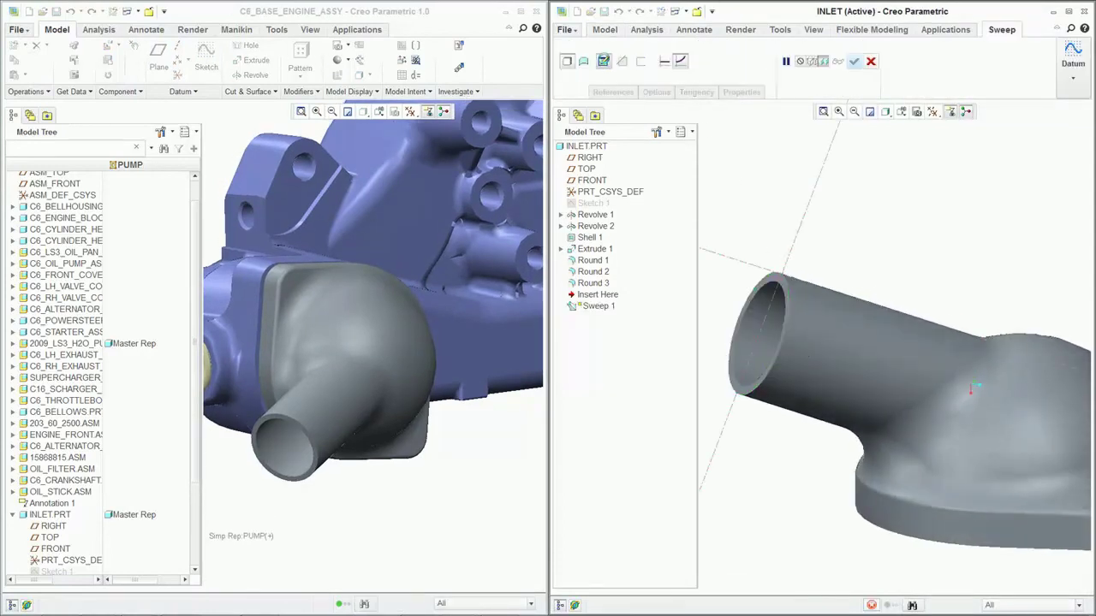
pyautogui.click(757, 47)
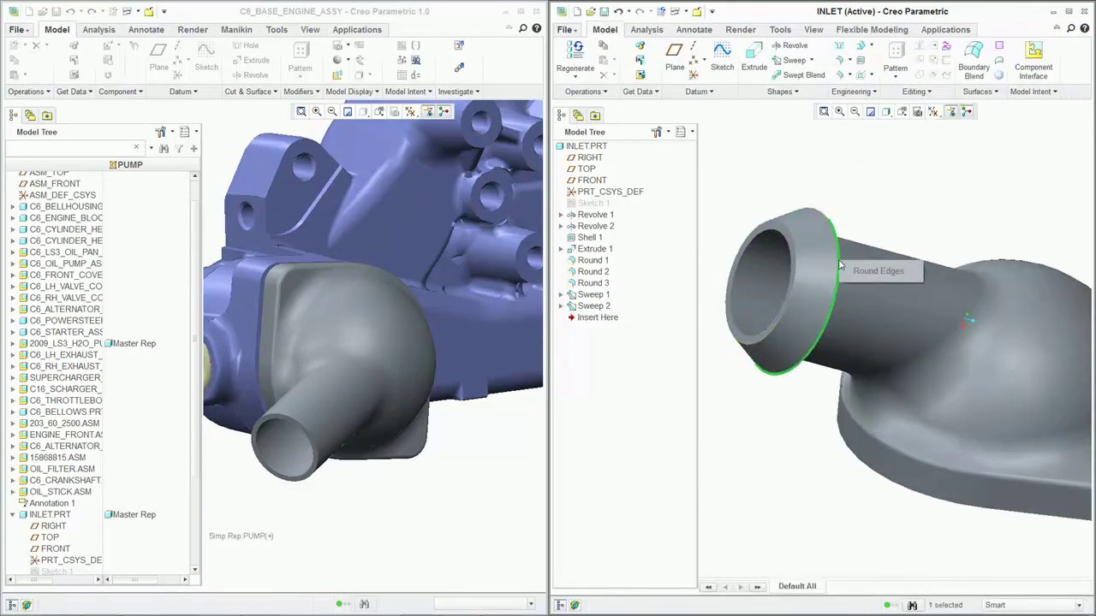
# Step: Round the outer circular edge of the hose bead at the pipe's open end
pyautogui.click(815, 325)
pyautogui.middleClick(893, 196)
pyautogui.scroll(2, 883, 215)
pyautogui.moveTo(940, 235); pyautogui.dragTo(976, 208, button='middle')
pyautogui.scroll(-2, 976, 208)
pyautogui.scroll(1, 976, 208)
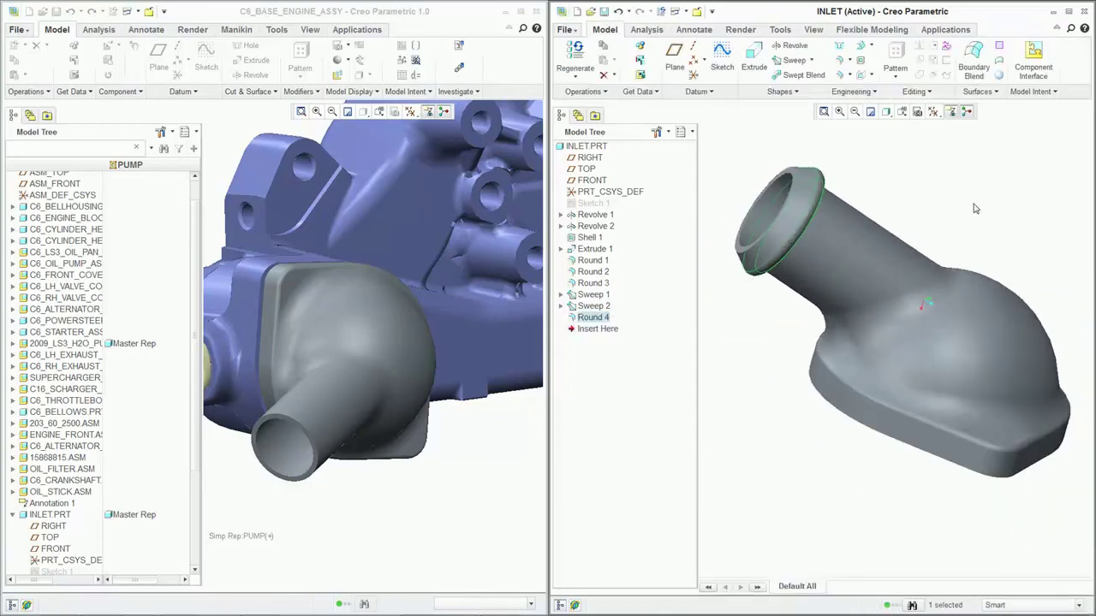
pyautogui.click(976, 208)
# Step: Start placing the user-defined feature corner_hole.gph from the udf favorites folder
pyautogui.click(595, 117)
pyautogui.click(577, 177)
pyautogui.doubleClick(731, 204)
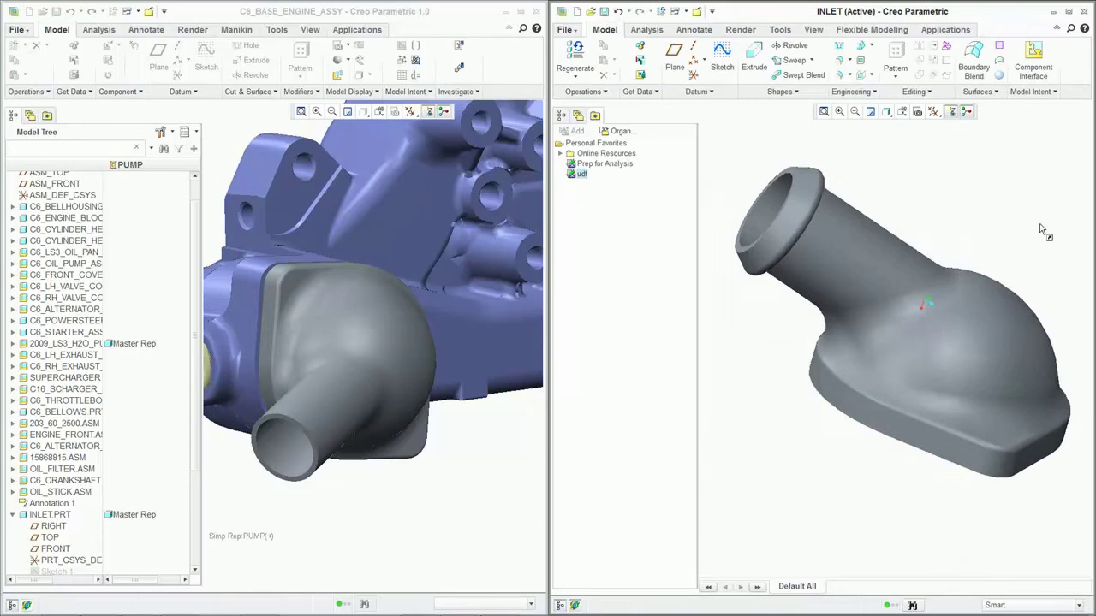
pyautogui.click(1025, 181)
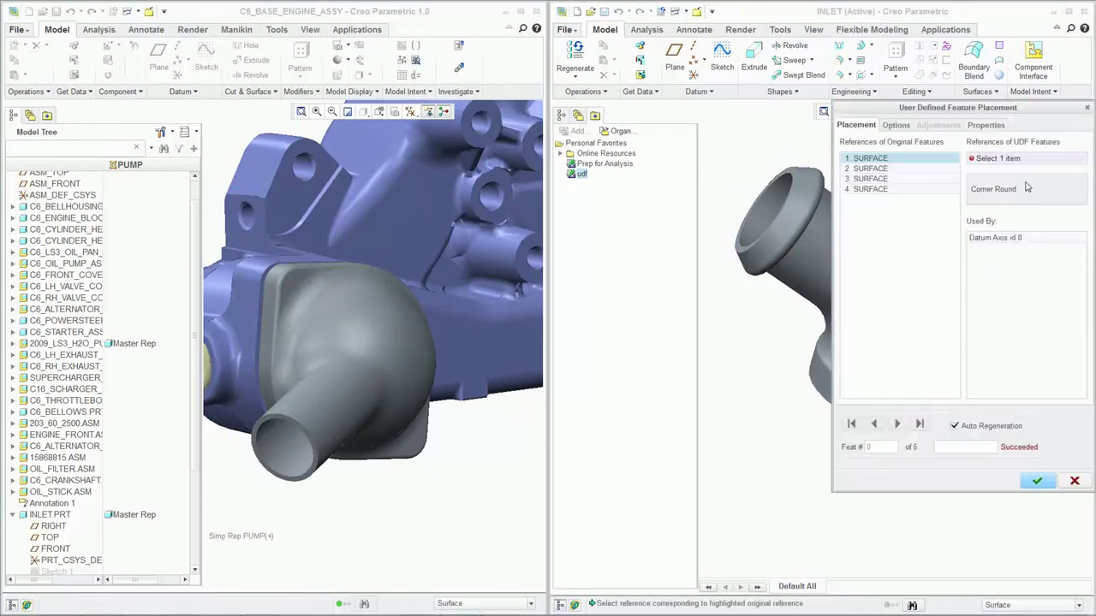
# Step: Place the corner hole on one flange corner, referencing its corner round, placement surface, left side and right side
pyautogui.moveTo(778, 395); pyautogui.dragTo(666, 411, button='middle')
pyautogui.moveTo(786, 312); pyautogui.dragTo(764, 442, button='middle')
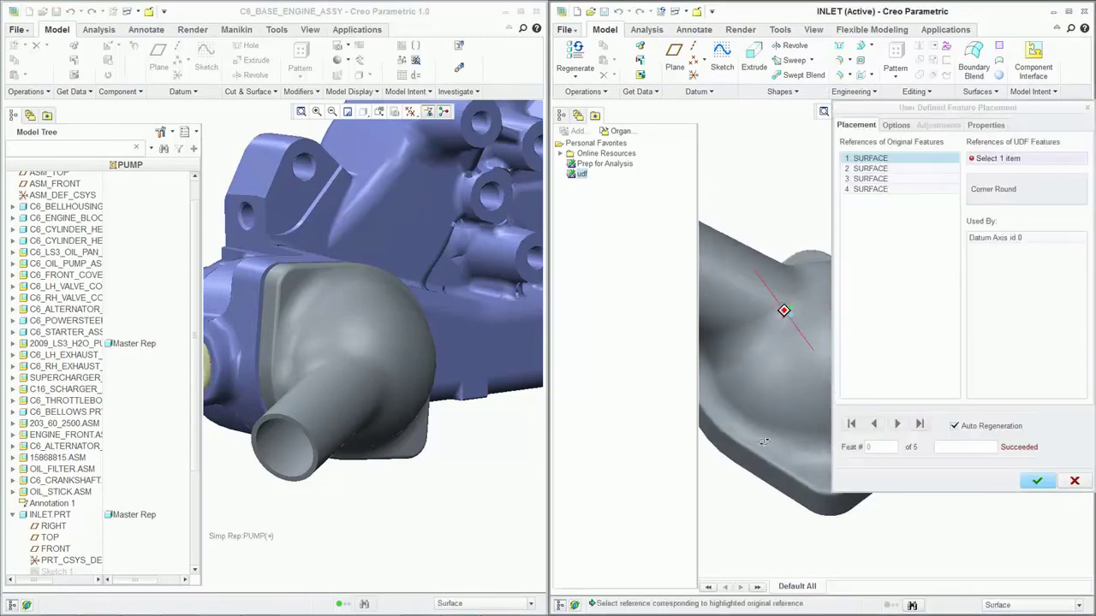
pyautogui.click(832, 514)
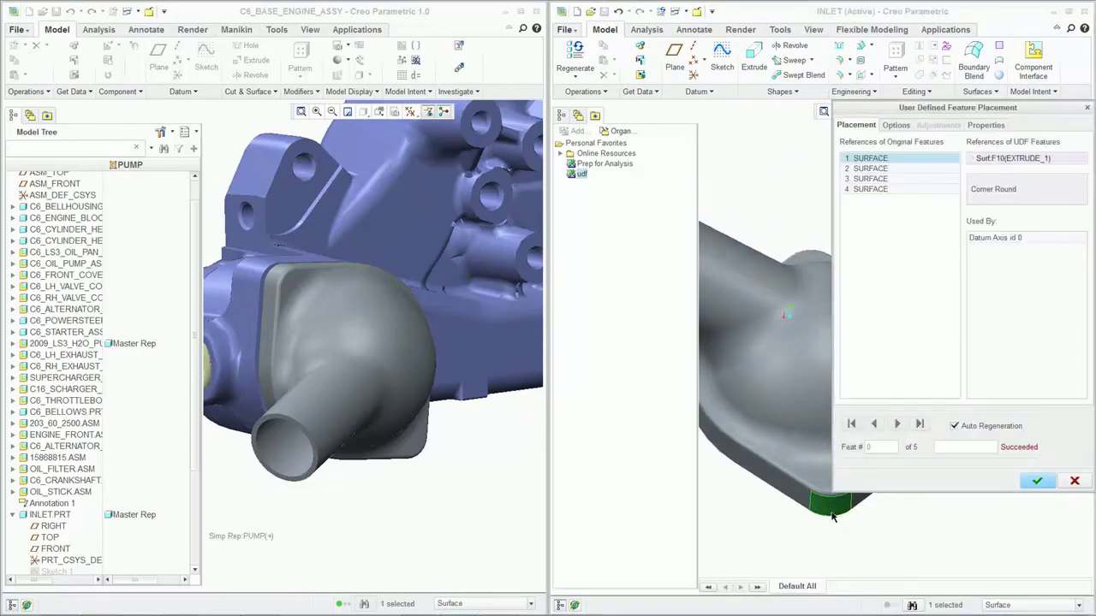
pyautogui.click(879, 171)
pyautogui.click(820, 483)
pyautogui.click(872, 181)
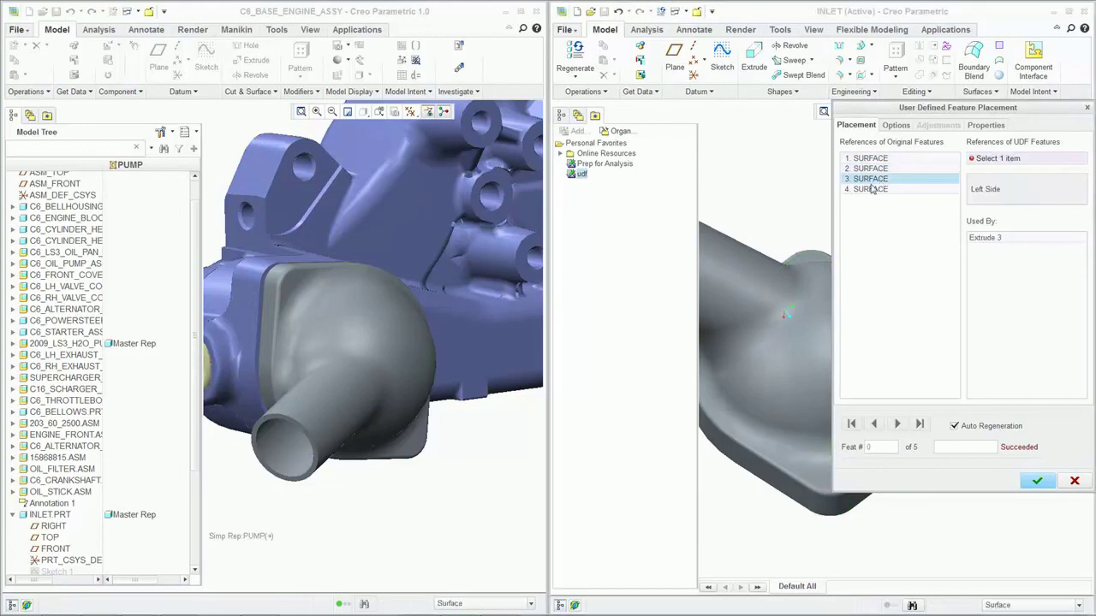
pyautogui.click(793, 495)
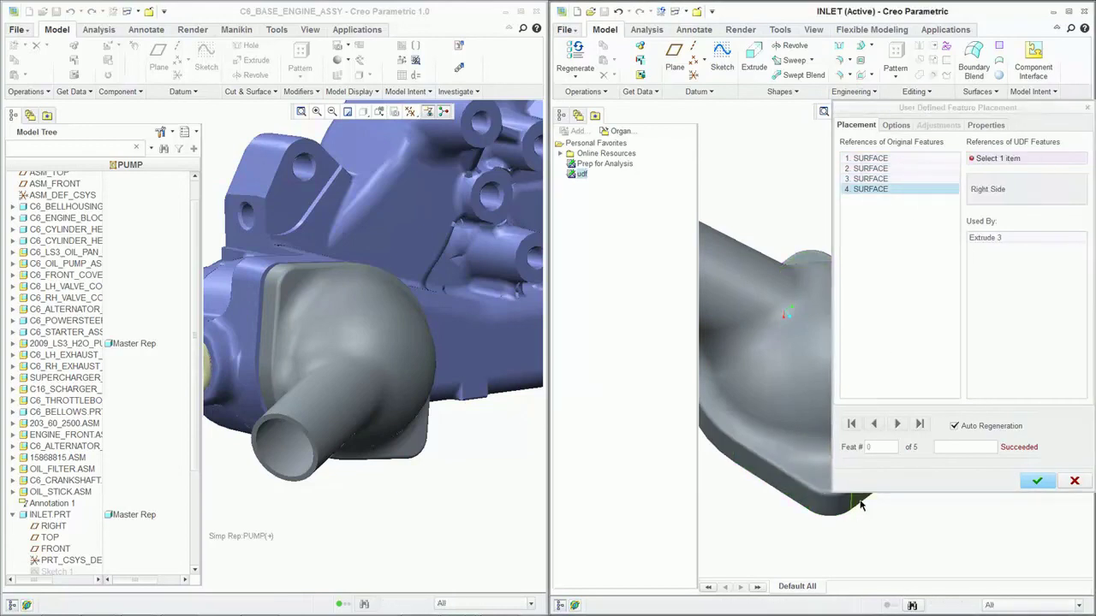
pyautogui.moveTo(834, 228); pyautogui.dragTo(922, 228)
pyautogui.moveTo(844, 446); pyautogui.dragTo(901, 439, button='middle')
pyautogui.click(1049, 483)
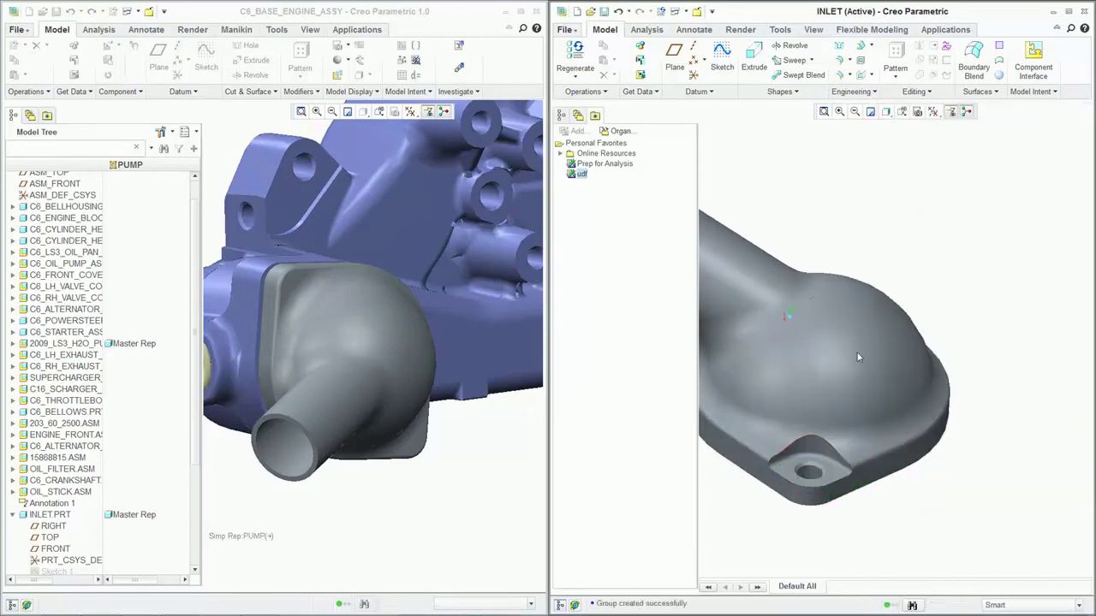
# Step: Place a second corner_hole.gph feature on the opposite flange corner, referencing that corner's round, placement surface and both side faces
pyautogui.moveTo(859, 358); pyautogui.dragTo(997, 424, button='middle')
pyautogui.click(583, 175)
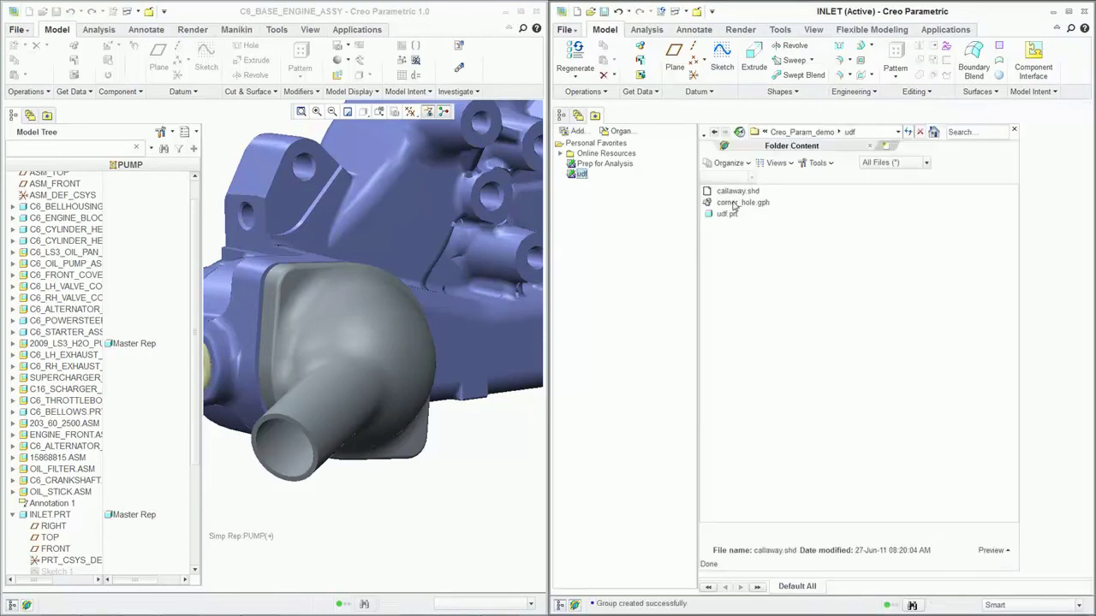
pyautogui.doubleClick(731, 205)
pyautogui.click(1024, 180)
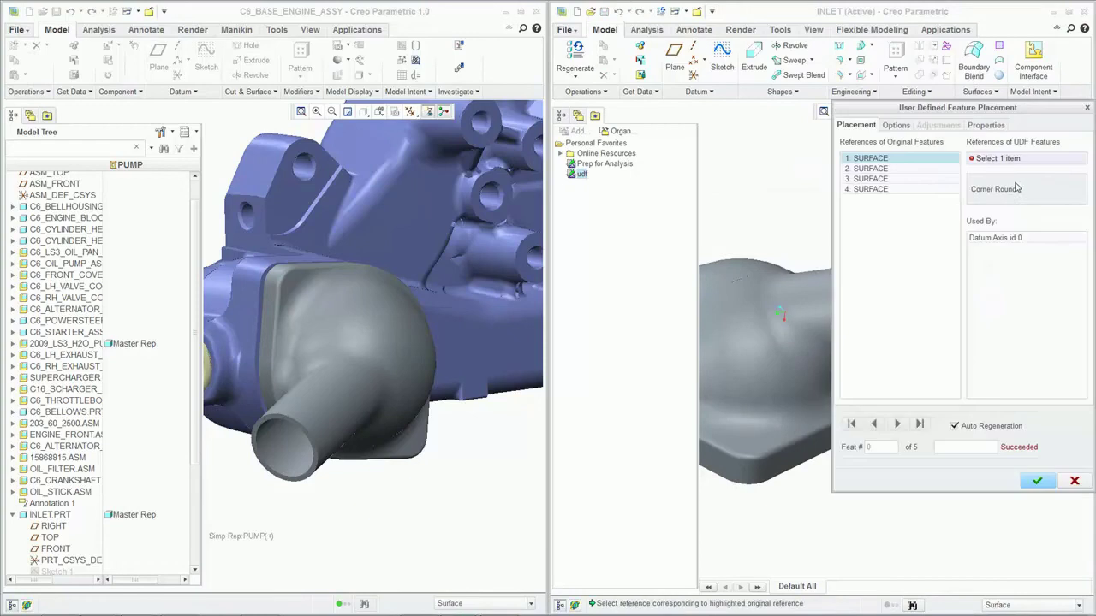
pyautogui.click(750, 471)
pyautogui.click(726, 467)
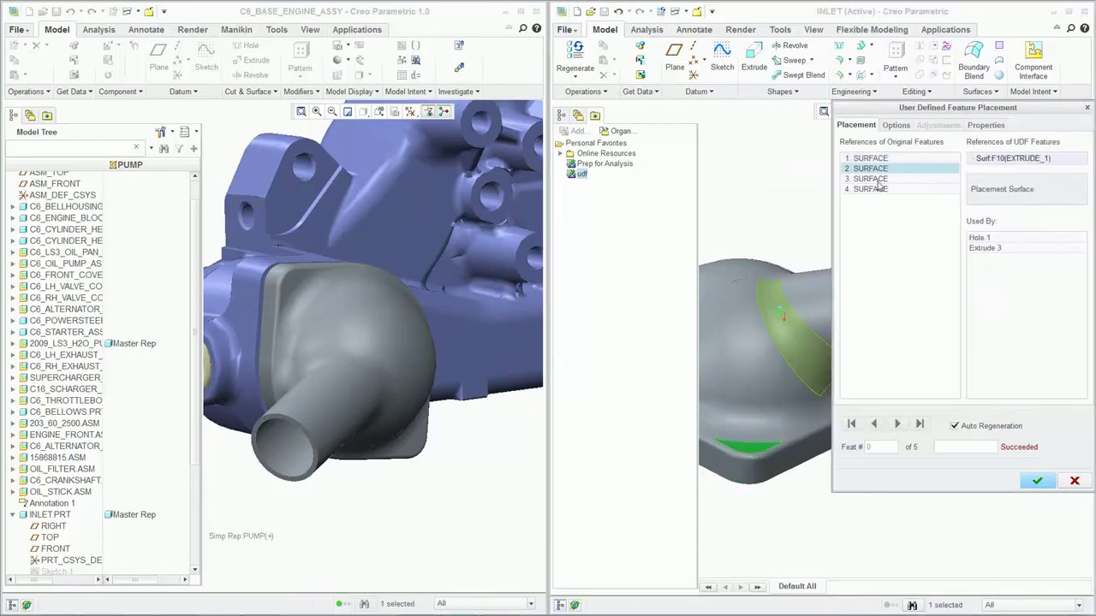
pyautogui.click(725, 471)
pyautogui.click(795, 458)
pyautogui.click(1038, 481)
# Step: Switch to the engine assembly window, maximize it and examine how the finished inlet fits on the water pump
pyautogui.moveTo(947, 414); pyautogui.dragTo(768, 335, button='middle')
pyautogui.click(460, 506)
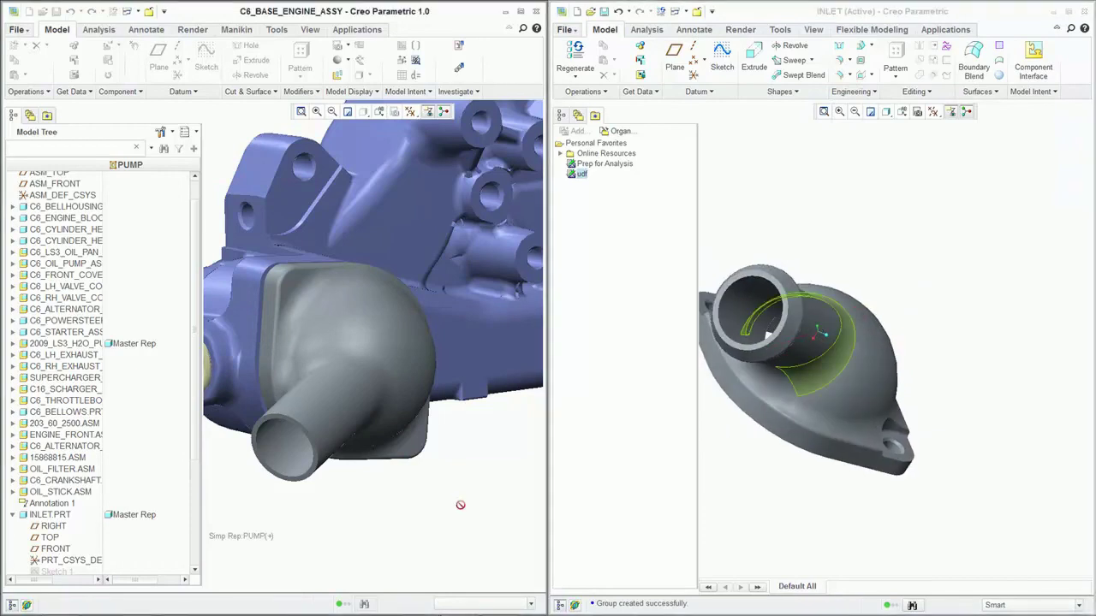
pyautogui.moveTo(464, 522); pyautogui.dragTo(464, 424, button='middle')
pyautogui.doubleClick(523, 12)
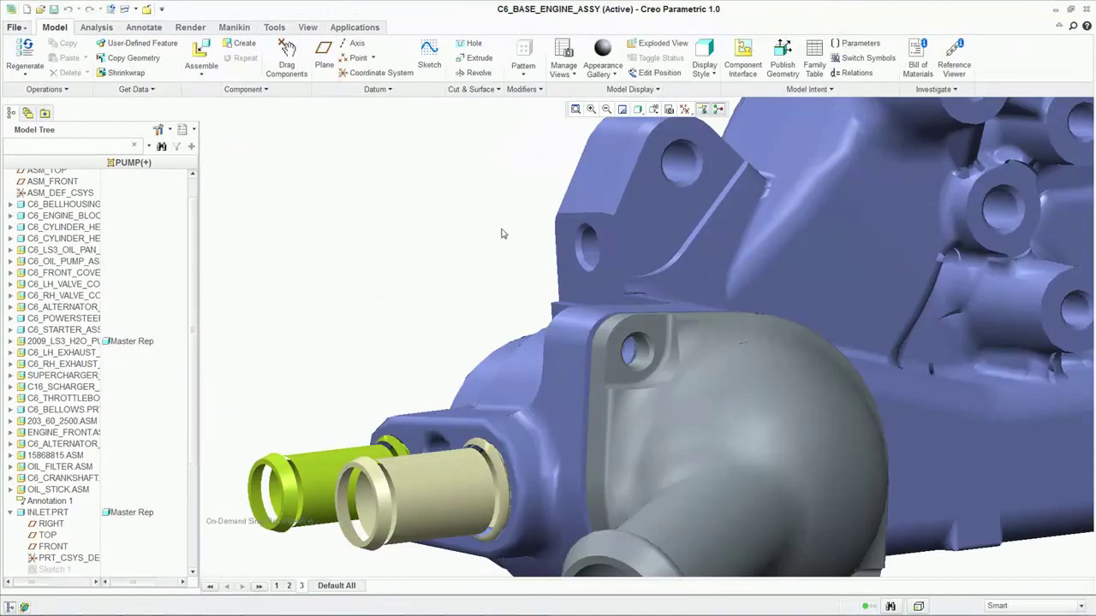
pyautogui.scroll(3, 433, 472)
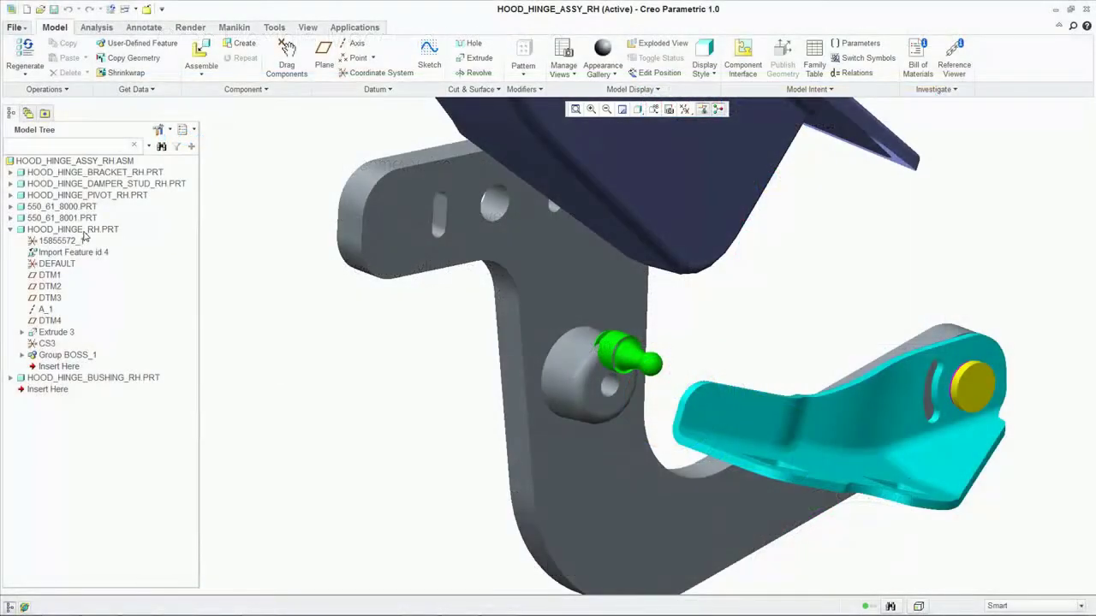
# Step: Activate HOOD_HINGE_RH.PRT, select its boss together with the secondary shapes, and start a flexible Move
pyautogui.rightClick(83, 233)
pyautogui.click(110, 243)
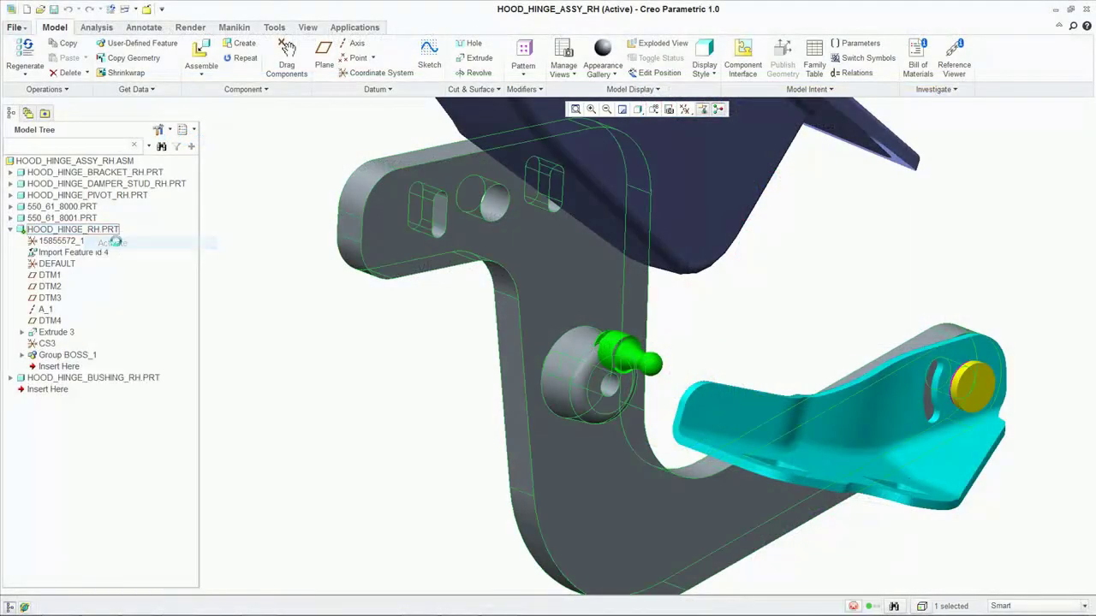
pyautogui.click(321, 27)
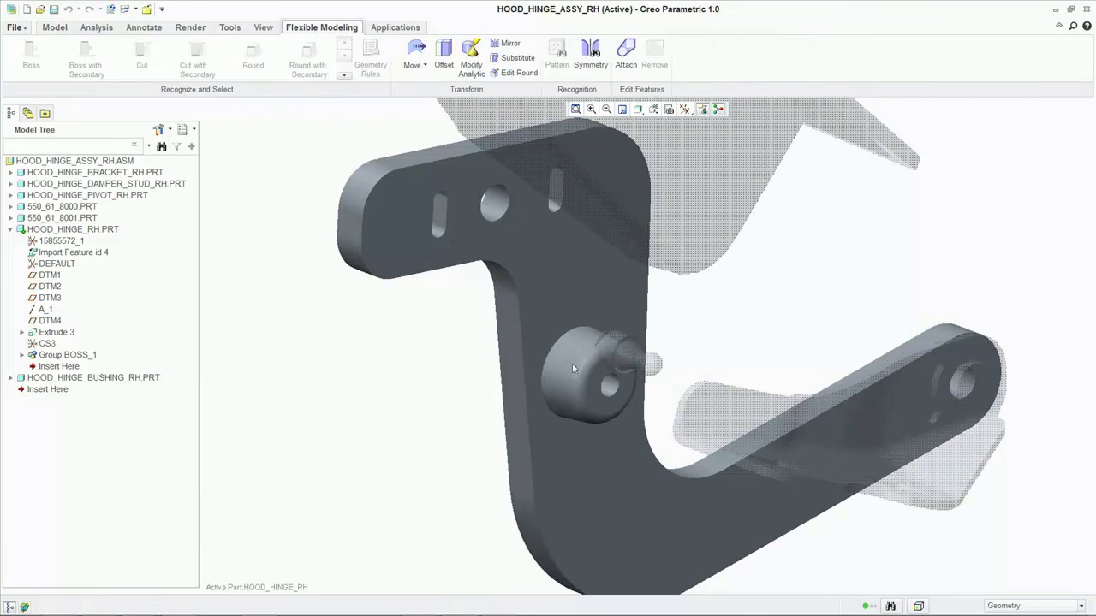
pyautogui.click(611, 413)
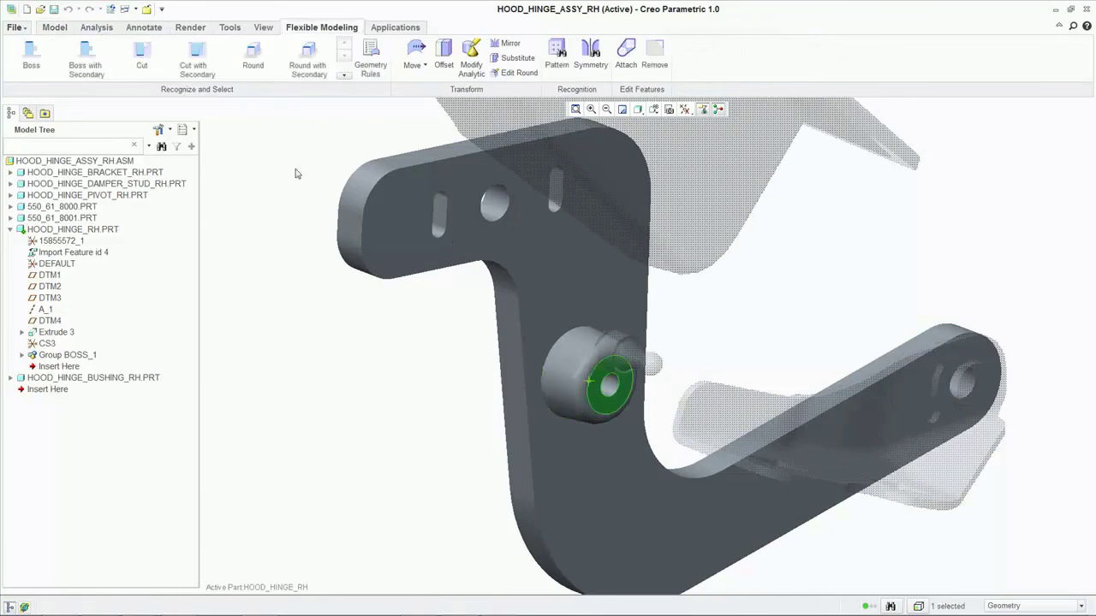
pyautogui.click(94, 65)
pyautogui.click(427, 61)
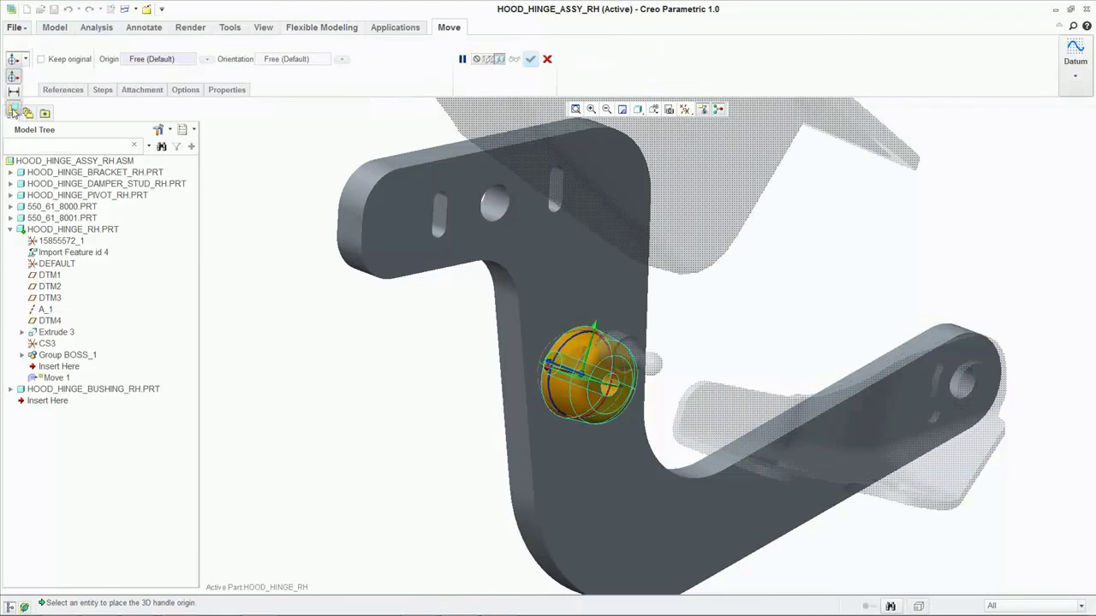
# Step: Move the boss by constraints, making its outer cylindrical surface coincident with the cylindrical surface of the ball stud
pyautogui.click(12, 112)
pyautogui.scroll(3, 559, 422)
pyautogui.click(112, 89)
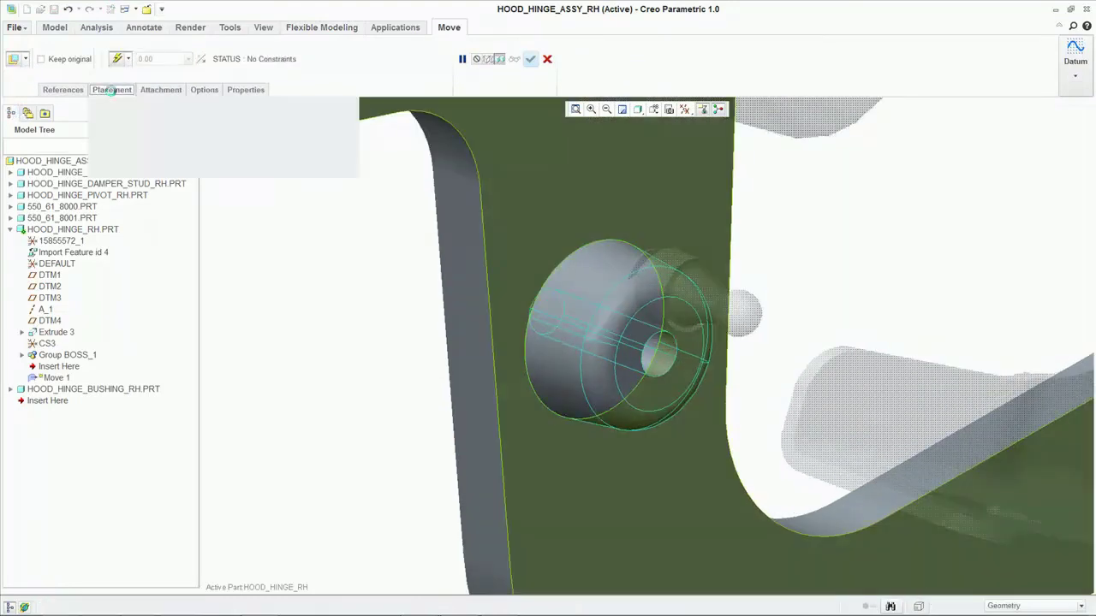
pyautogui.click(564, 394)
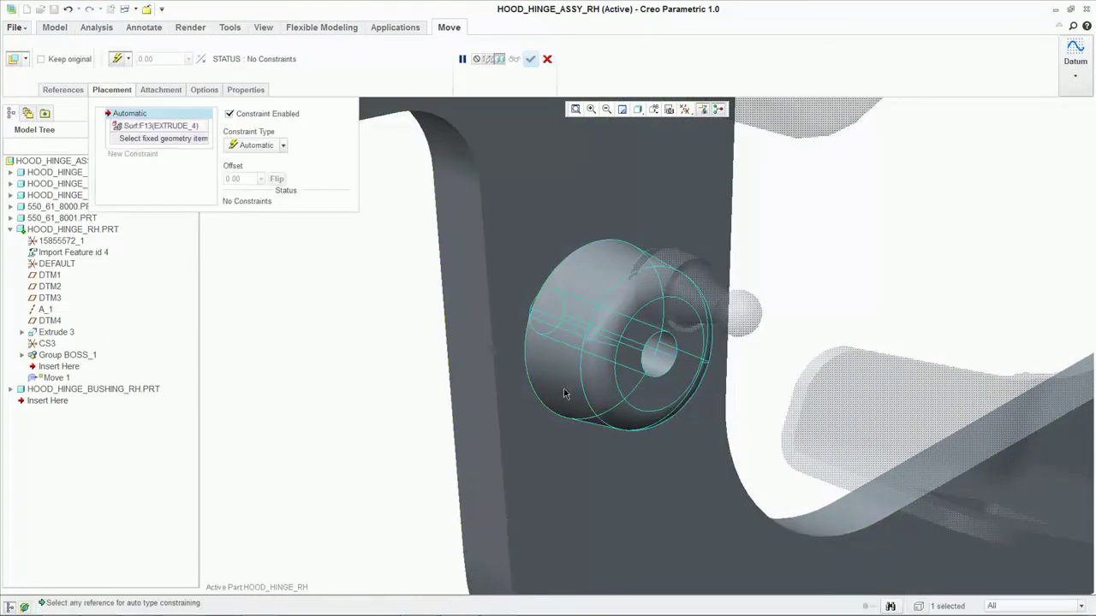
pyautogui.click(674, 268)
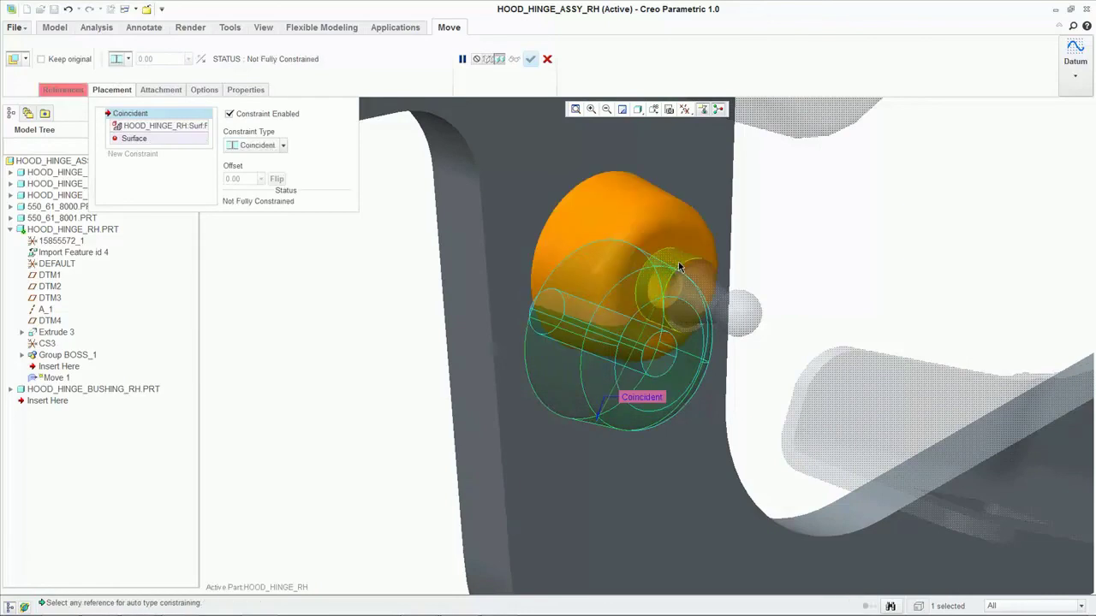
# Step: Add a Fix constraint to the boss's placement and complete the move
pyautogui.click(138, 153)
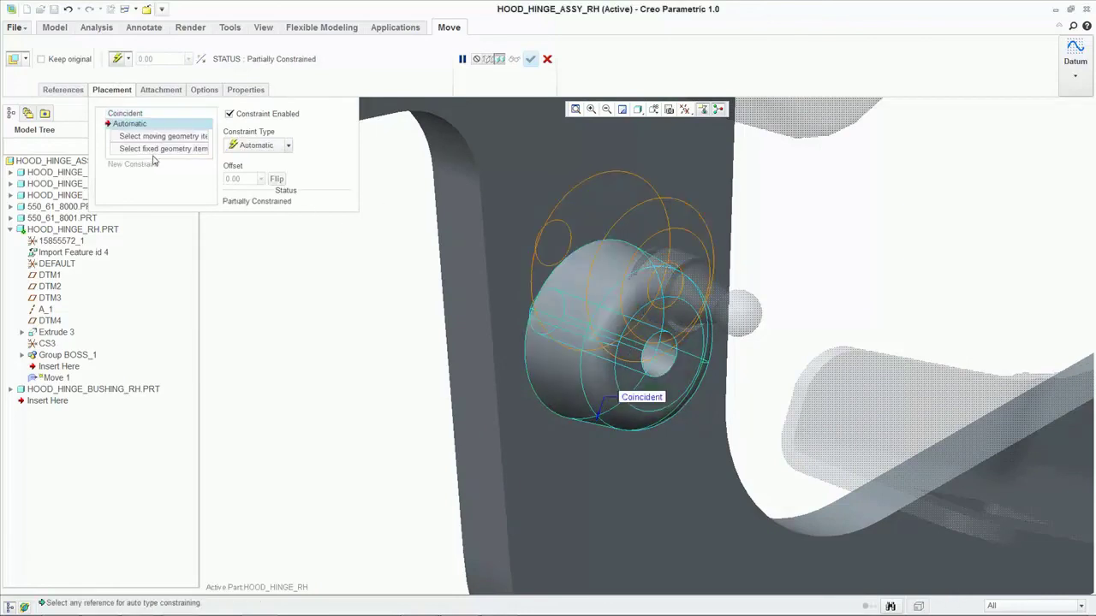
pyautogui.click(287, 146)
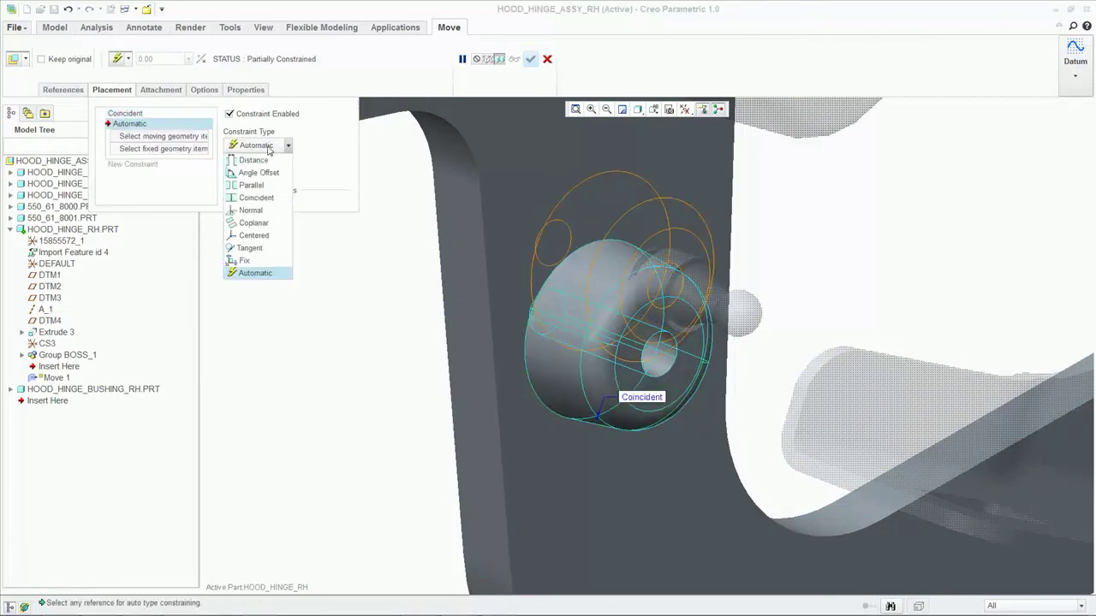
pyautogui.click(245, 260)
pyautogui.middleClick(342, 322)
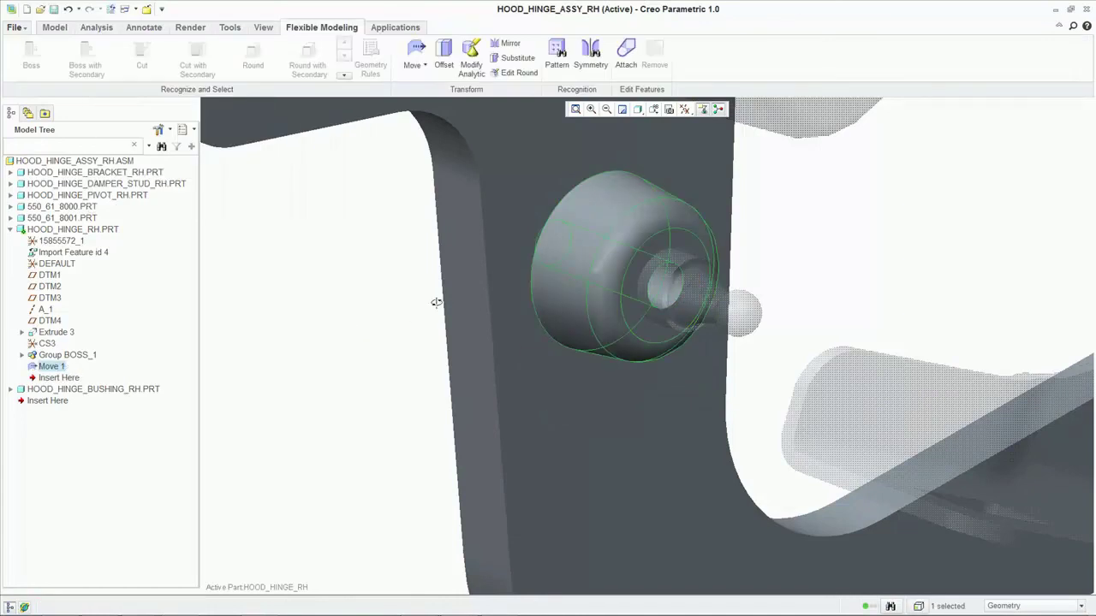
pyautogui.moveTo(437, 302); pyautogui.dragTo(491, 273, button='middle')
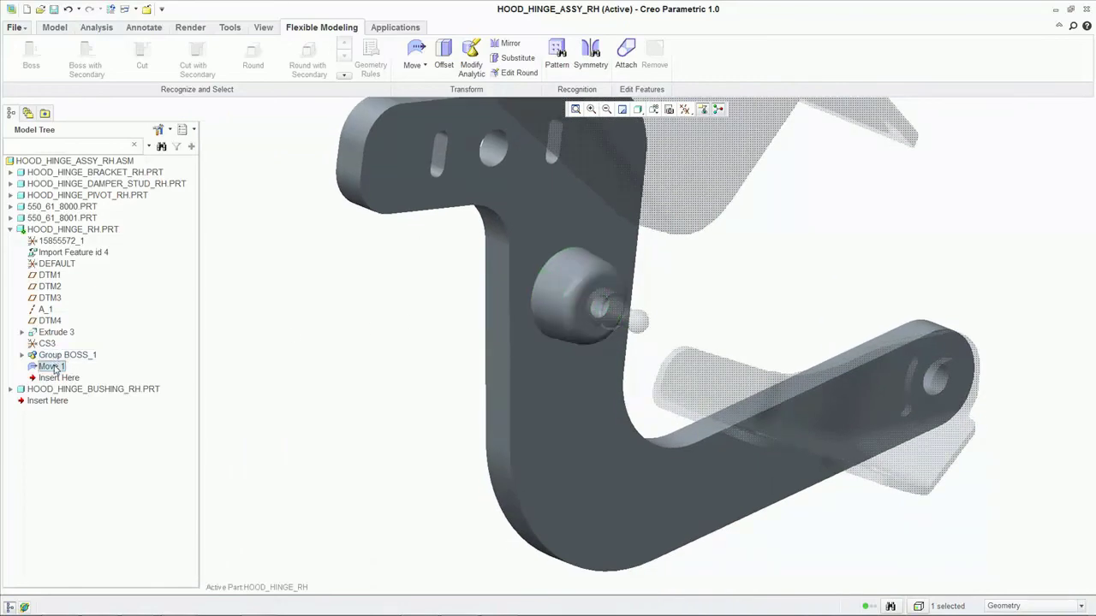
pyautogui.click(337, 366)
# Step: Select the inner corner fillet, the adjoining edge surface and the rounded end surfaces of the hinge's slotted arm
pyautogui.scroll(4, 374, 368)
pyautogui.moveTo(376, 367); pyautogui.dragTo(724, 350, button='middle')
pyautogui.keyDown('shift'); pyautogui.moveTo(354, 350); pyautogui.dragTo(582, 371, button='middle'); pyautogui.keyUp('shift')
pyautogui.scroll(-4, 582, 374)
pyautogui.click(575, 441)
pyautogui.scroll(-2, 685, 456)
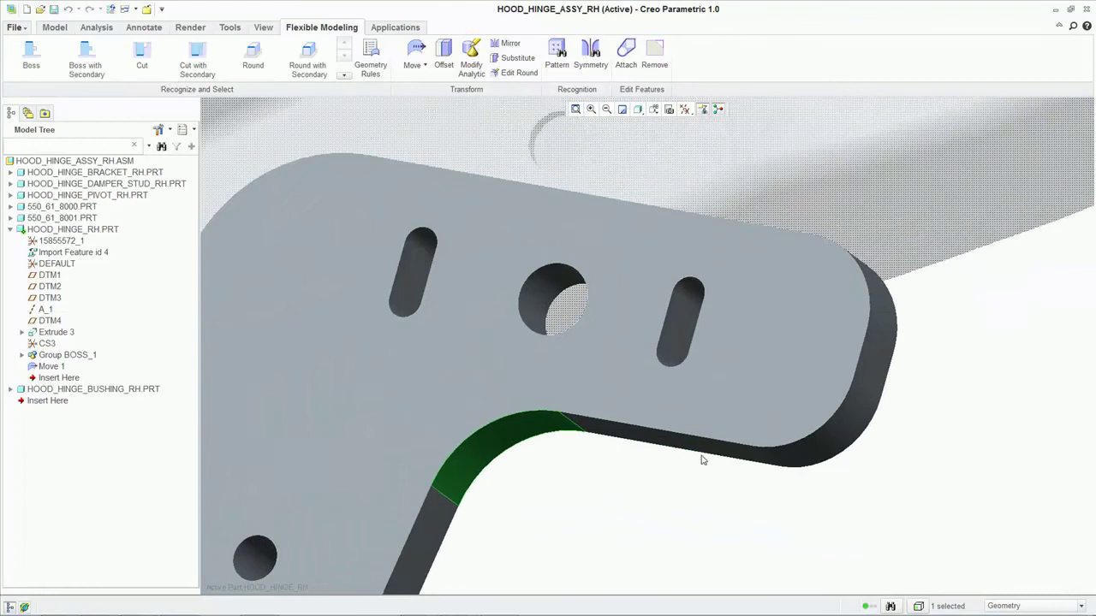
pyautogui.keyDown('ctrl'); pyautogui.click(854, 429); pyautogui.keyUp('ctrl')
pyautogui.keyDown('ctrl'); pyautogui.click(874, 358); pyautogui.keyUp('ctrl')
pyautogui.keyDown('ctrl'); pyautogui.click(881, 297); pyautogui.keyUp('ctrl')
# Step: Add the arm's long outer edge surface, large corner round, central hole and both slots to the selection
pyautogui.scroll(4, 792, 422)
pyautogui.moveTo(830, 257); pyautogui.dragTo(682, 385, button='middle')
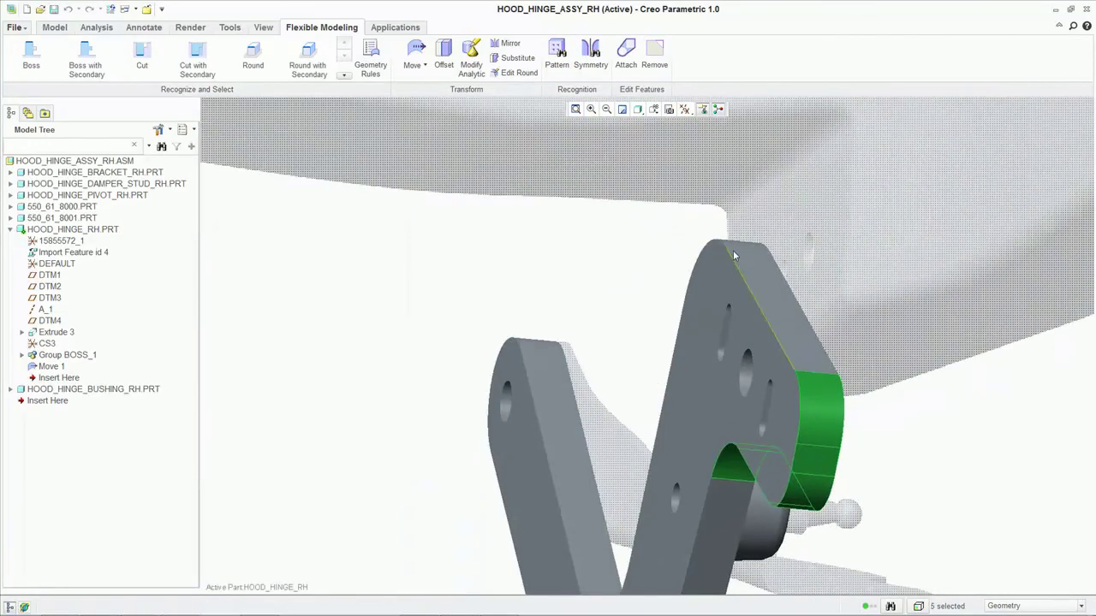
pyautogui.moveTo(843, 377); pyautogui.dragTo(806, 383, button='middle')
pyautogui.keyDown('ctrl'); pyautogui.click(819, 318); pyautogui.keyUp('ctrl')
pyautogui.keyDown('ctrl'); pyautogui.click(798, 251); pyautogui.keyUp('ctrl')
pyautogui.scroll(3, 798, 282)
pyautogui.moveTo(728, 411); pyautogui.dragTo(844, 423, button='middle')
pyautogui.scroll(-5, 698, 390)
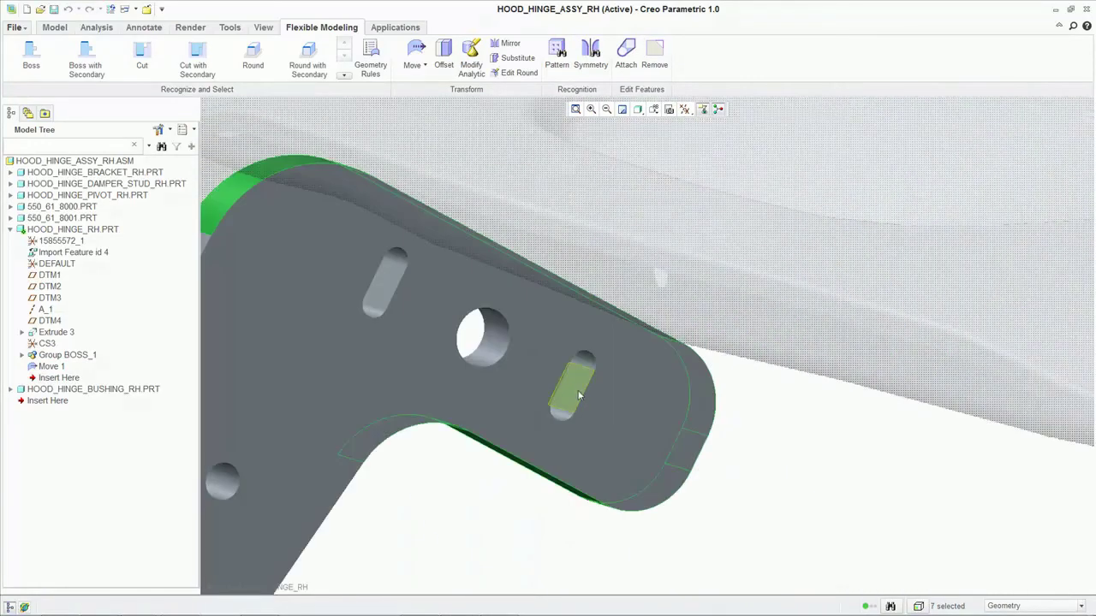
pyautogui.keyDown('ctrl'); pyautogui.click(491, 344); pyautogui.keyUp('ctrl')
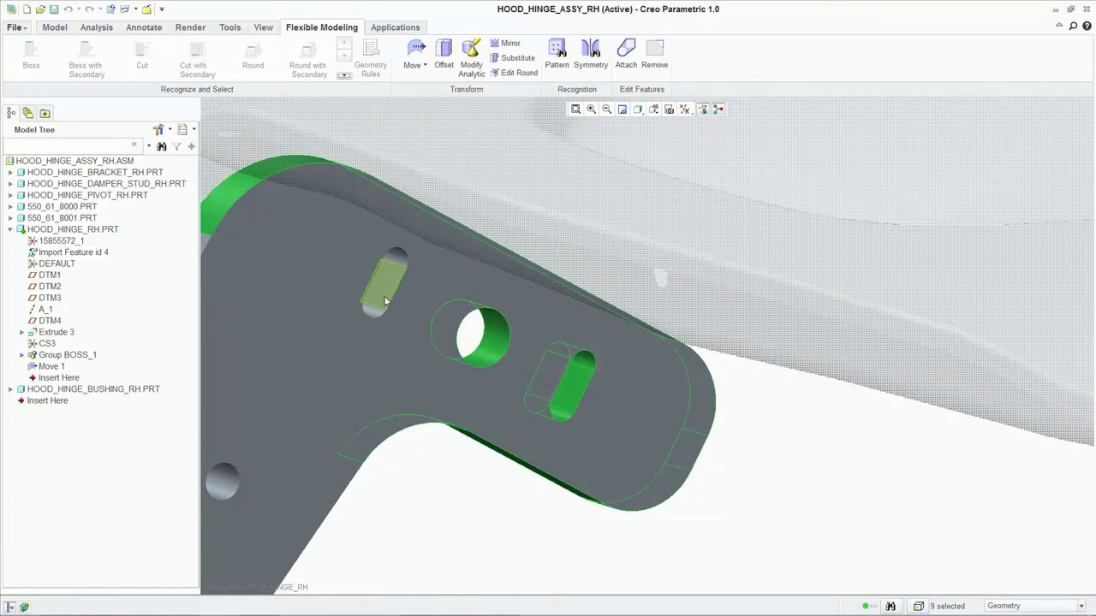
pyautogui.keyDown('ctrl'); pyautogui.click(385, 300); pyautogui.keyUp('ctrl')
# Step: Start a flexible Move on the selected arm geometry and freely reposition it toward the mounting hole in the hood
pyautogui.scroll(1, 378, 215)
pyautogui.click(416, 48)
pyautogui.scroll(4, 498, 392)
pyautogui.moveTo(497, 410); pyautogui.dragTo(530, 519, button='middle')
pyautogui.scroll(-4, 530, 520)
pyautogui.moveTo(506, 501); pyautogui.dragTo(525, 575)
pyautogui.moveTo(541, 447); pyautogui.dragTo(475, 363)
pyautogui.scroll(-5, 503, 379)
pyautogui.scroll(1, 503, 378)
pyautogui.scroll(-4, 802, 442)
pyautogui.moveTo(485, 396); pyautogui.dragTo(688, 394, button='middle')
pyautogui.scroll(1, 687, 394)
# Step: Switch to moving by constraints and make the arm's central hole surface coincident with the mounting hole surface of part 550_61_8001
pyautogui.click(14, 77)
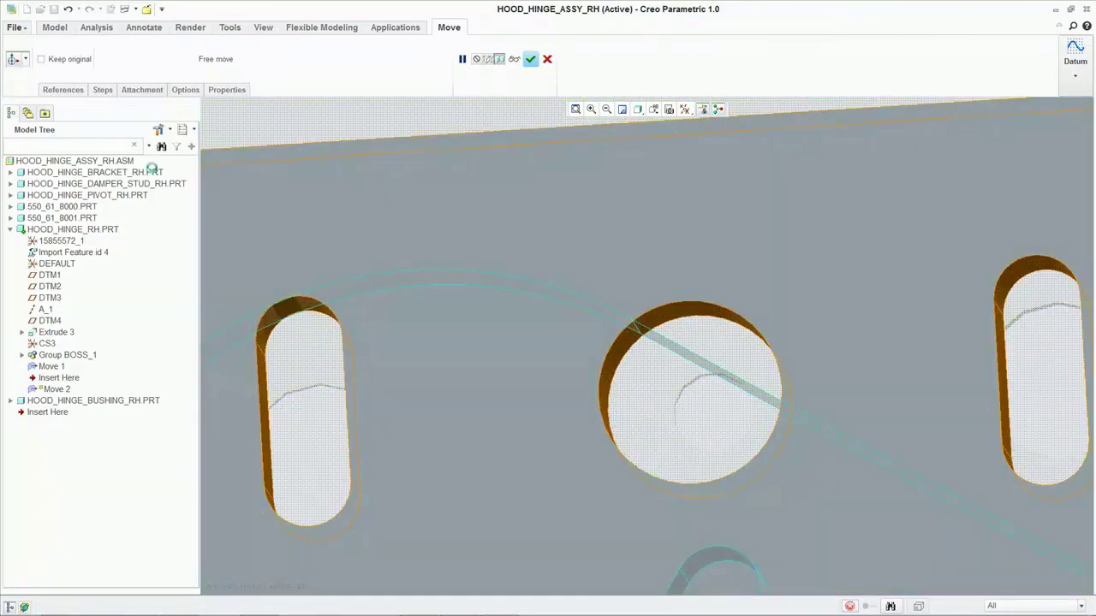
pyautogui.click(111, 90)
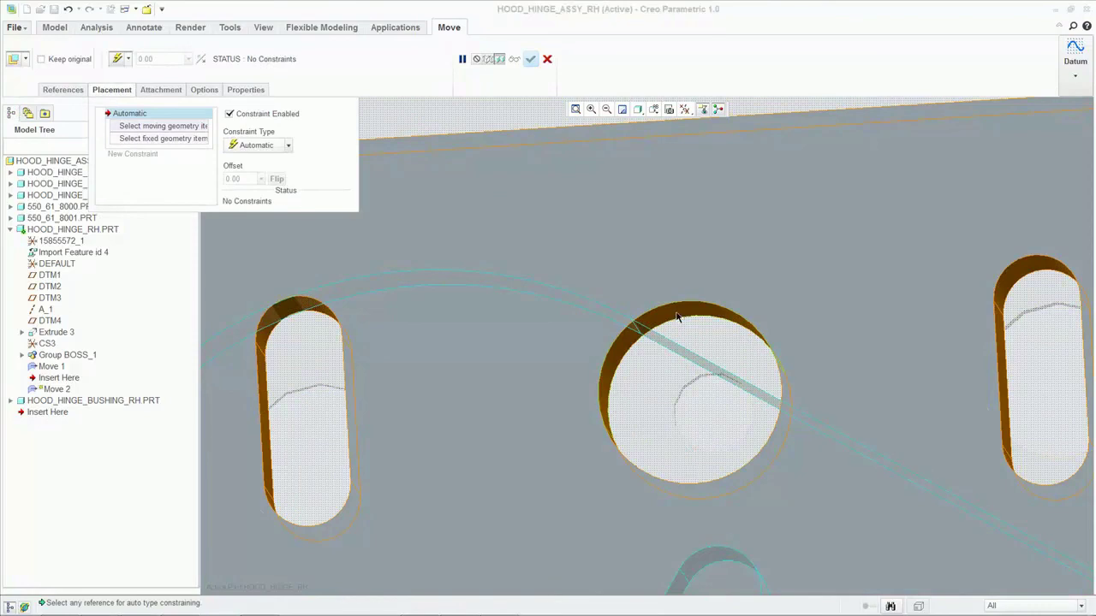
pyautogui.scroll(-3, 677, 318)
pyautogui.click(587, 354)
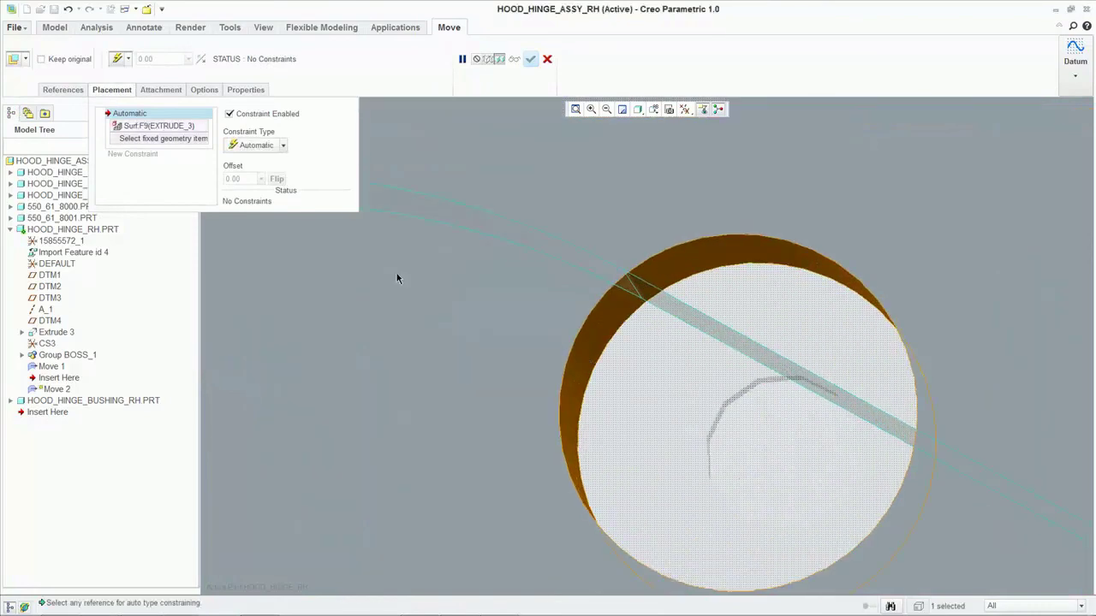
pyautogui.click(771, 317)
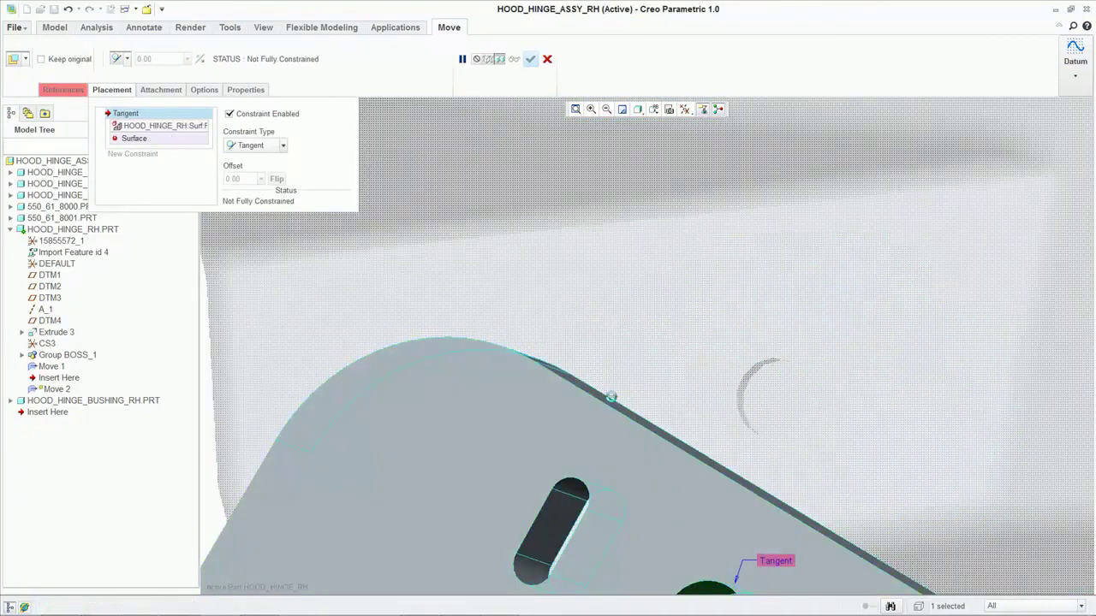
pyautogui.click(254, 146)
pyautogui.click(255, 171)
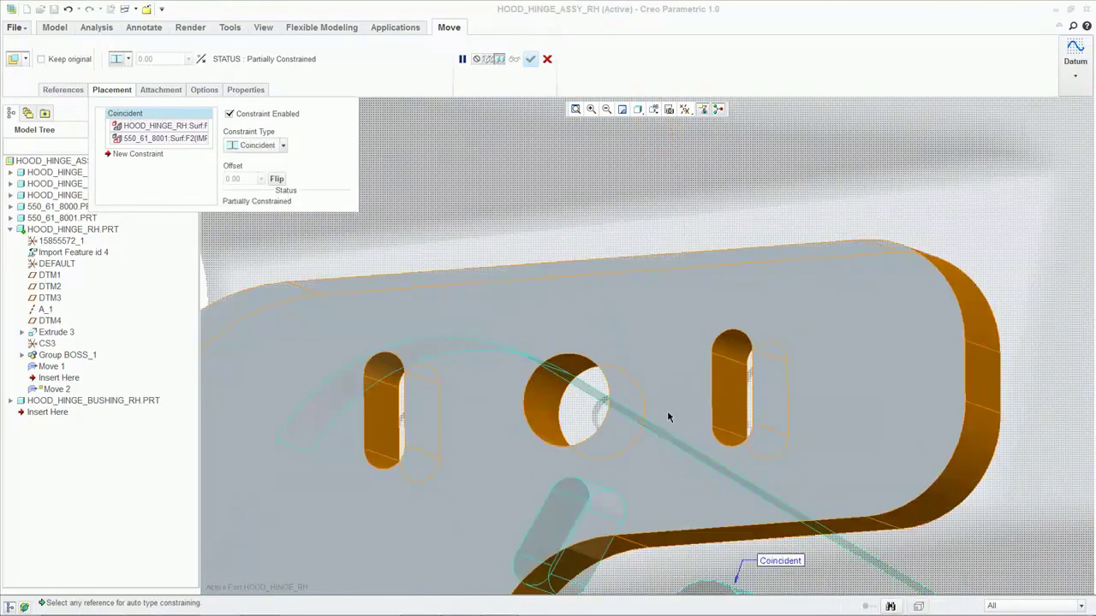
# Step: Add a Fix constraint to the slotted arm's placement and complete its move
pyautogui.click(128, 153)
pyautogui.click(265, 147)
pyautogui.click(249, 261)
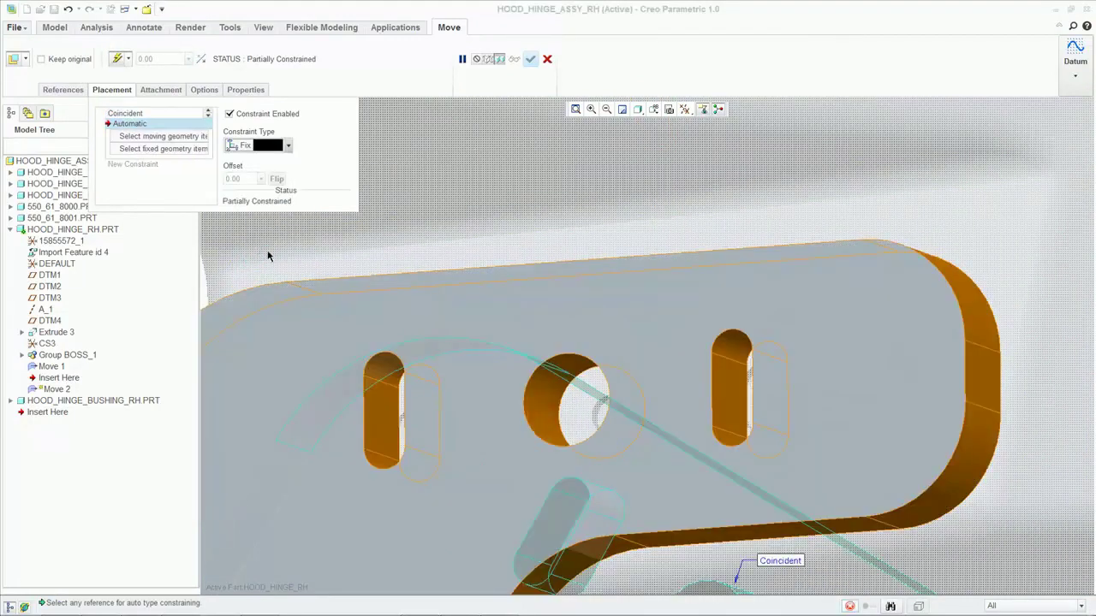
pyautogui.click(532, 60)
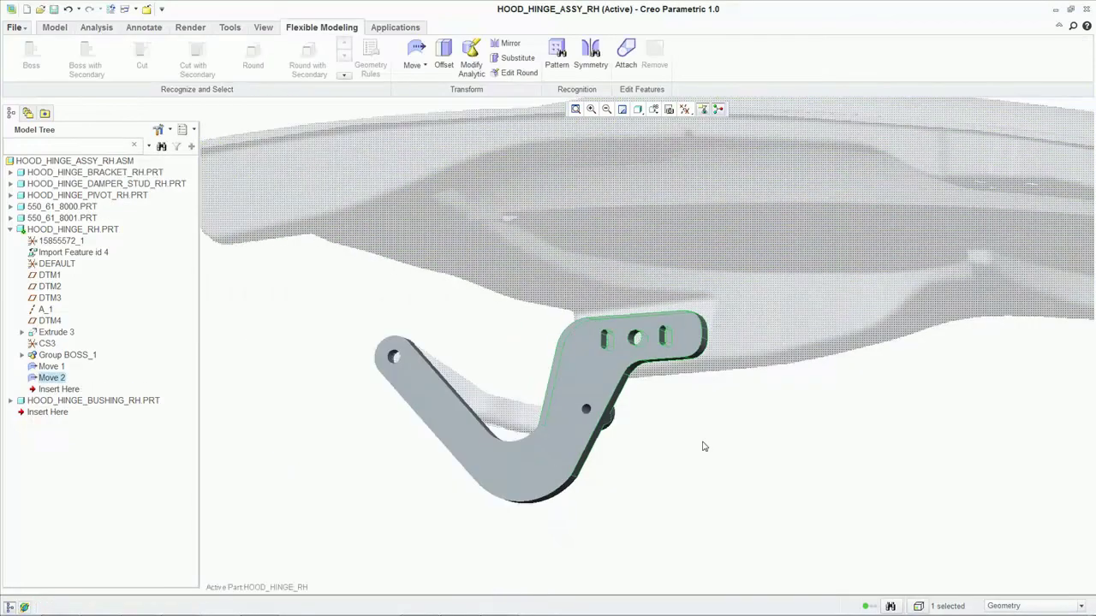
# Step: Start a Shell on the hinge with the large flat face removed and a thickness of 3.00
pyautogui.moveTo(704, 446); pyautogui.dragTo(471, 254, button='middle')
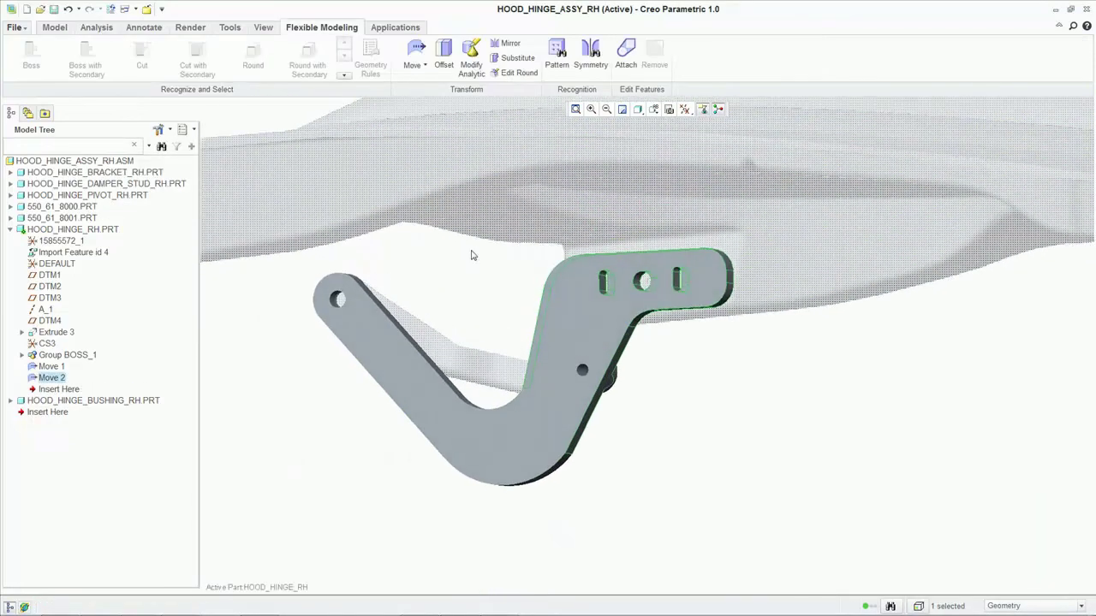
pyautogui.click(54, 28)
pyautogui.click(471, 58)
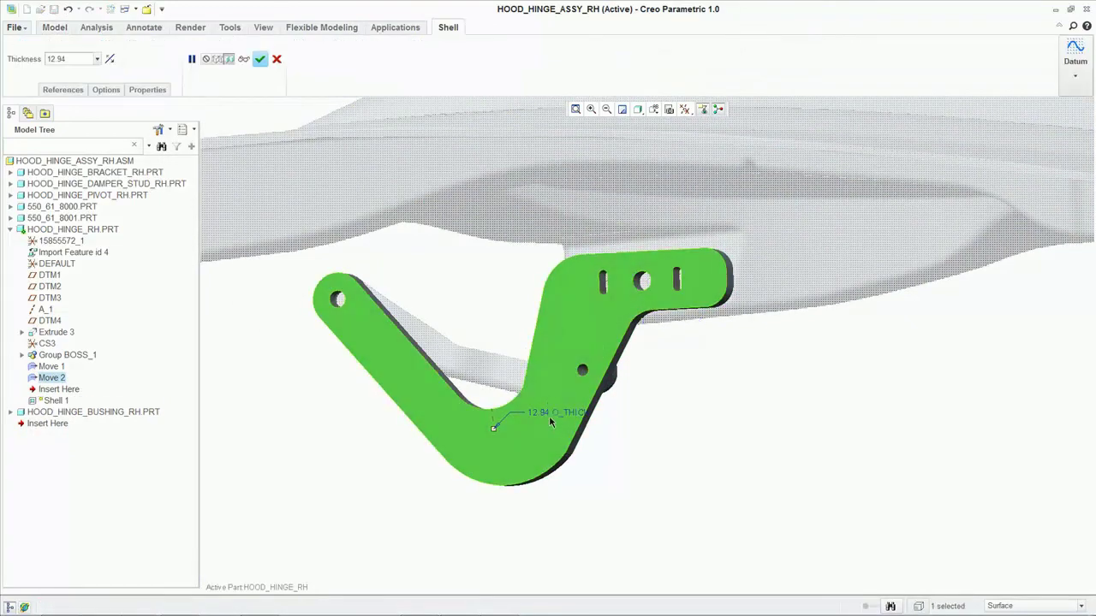
pyautogui.click(549, 416)
pyautogui.moveTo(623, 328); pyautogui.dragTo(591, 332, button='middle')
pyautogui.scroll(-5, 364, 339)
pyautogui.keyDown('shift'); pyautogui.moveTo(364, 339); pyautogui.dragTo(814, 450, button='middle'); pyautogui.keyUp('shift')
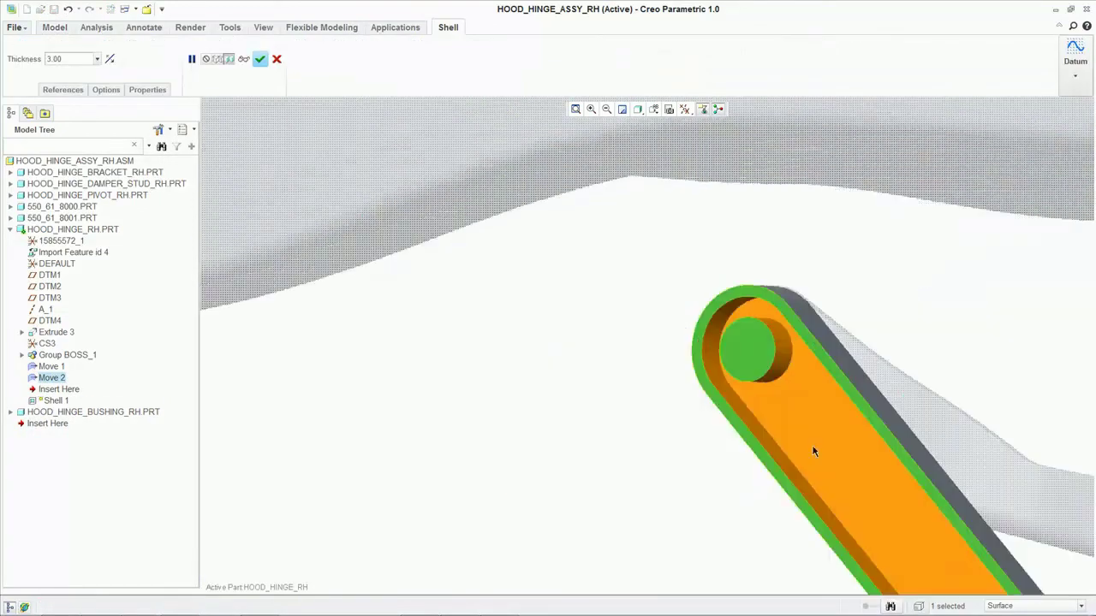
# Step: Add the surfaces of the arm-end hole, boss hole, central hole and both slots to the shell's removed surfaces
pyautogui.keyDown('ctrl'); pyautogui.click(754, 332); pyautogui.keyUp('ctrl')
pyautogui.scroll(6, 823, 410)
pyautogui.scroll(-4, 1005, 454)
pyautogui.keyDown('shift'); pyautogui.moveTo(1005, 450); pyautogui.dragTo(877, 427, button='middle'); pyautogui.keyUp('shift')
pyautogui.keyDown('ctrl'); pyautogui.click(848, 411); pyautogui.keyUp('ctrl')
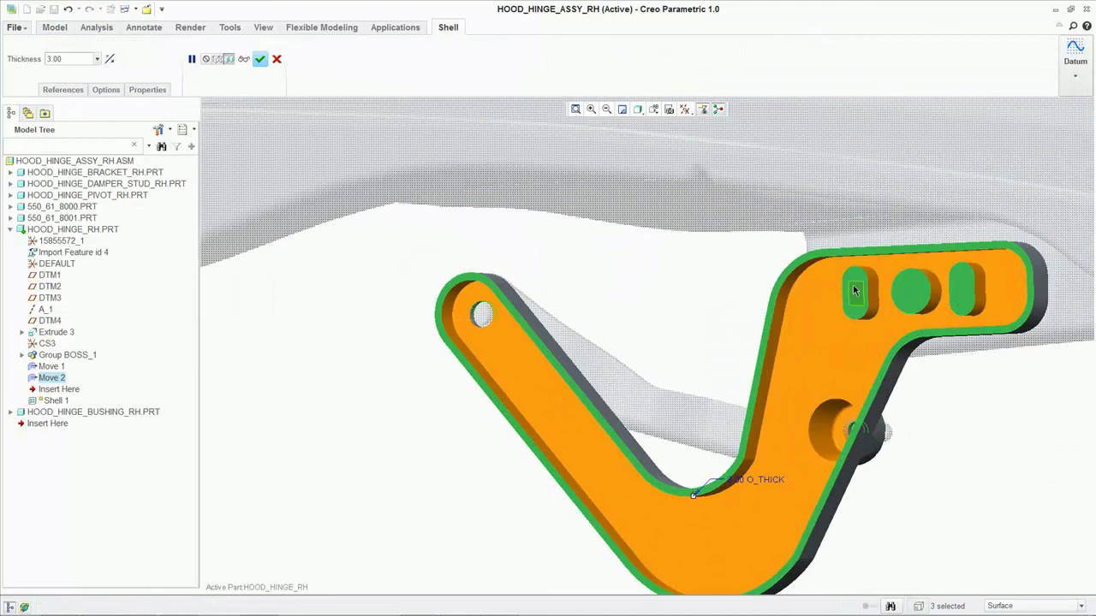
pyautogui.keyDown('ctrl'); pyautogui.click(855, 313); pyautogui.keyUp('ctrl')
pyautogui.keyDown('ctrl'); pyautogui.click(917, 286); pyautogui.keyUp('ctrl')
pyautogui.keyDown('ctrl'); pyautogui.click(961, 294); pyautogui.keyUp('ctrl')
pyautogui.keyDown('ctrl'); pyautogui.click(965, 271); pyautogui.keyUp('ctrl')
pyautogui.keyDown('ctrl'); pyautogui.click(957, 315); pyautogui.keyUp('ctrl')
# Step: Add the remaining opening surfaces to the shell's removed surfaces and complete the shell
pyautogui.scroll(-4, 908, 300)
pyautogui.moveTo(514, 233); pyautogui.dragTo(569, 192, button='middle')
pyautogui.scroll(4, 568, 167)
pyautogui.scroll(4, 308, 261)
pyautogui.keyDown('ctrl'); pyautogui.click(447, 277); pyautogui.keyUp('ctrl')
pyautogui.keyDown('ctrl'); pyautogui.click(832, 315); pyautogui.keyUp('ctrl')
pyautogui.scroll(-6, 817, 356)
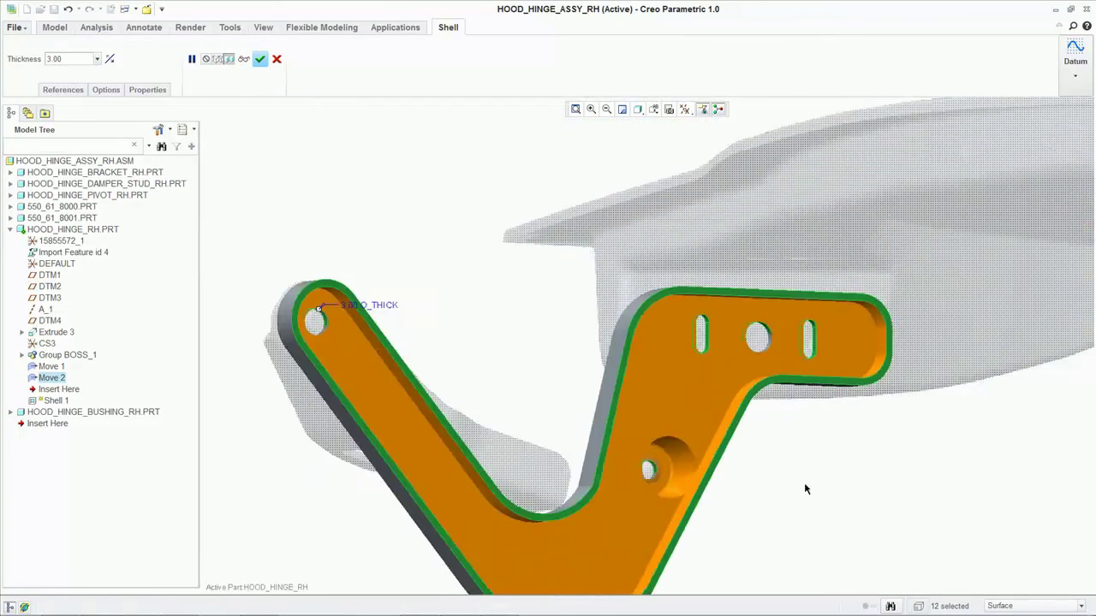
pyautogui.moveTo(805, 484); pyautogui.dragTo(792, 493, button='middle')
pyautogui.middleClick(563, 296)
# Step: Reactivate the hinge assembly and open HOOD_HINGE_RH.PRT in its own window
pyautogui.moveTo(574, 313); pyautogui.dragTo(397, 214, button='middle')
pyautogui.hotkey('ctrl', 'a')
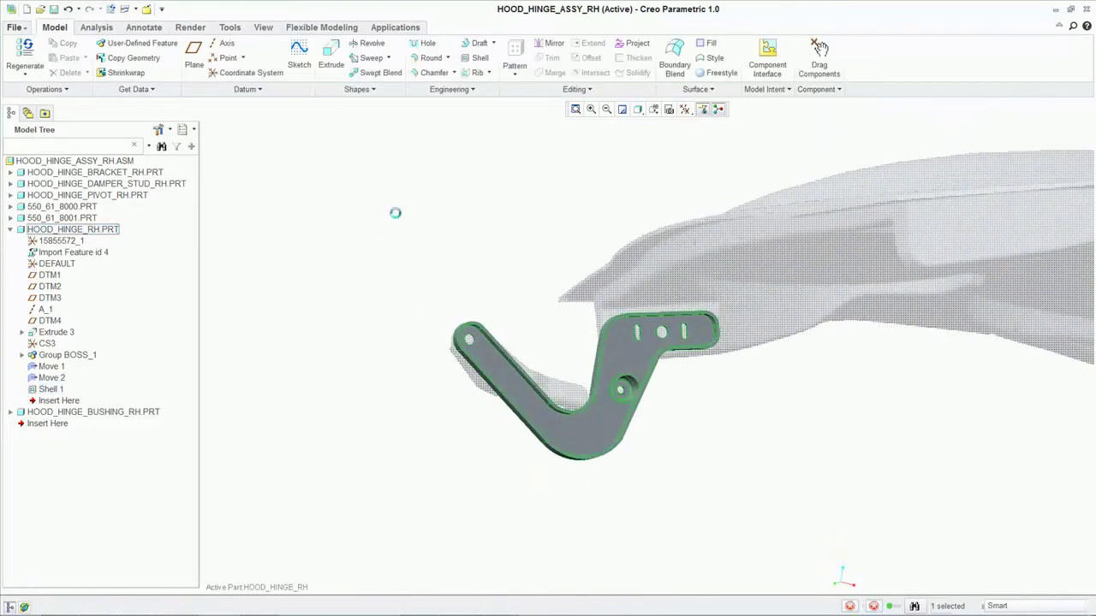
pyautogui.rightClick(91, 231)
pyautogui.click(118, 271)
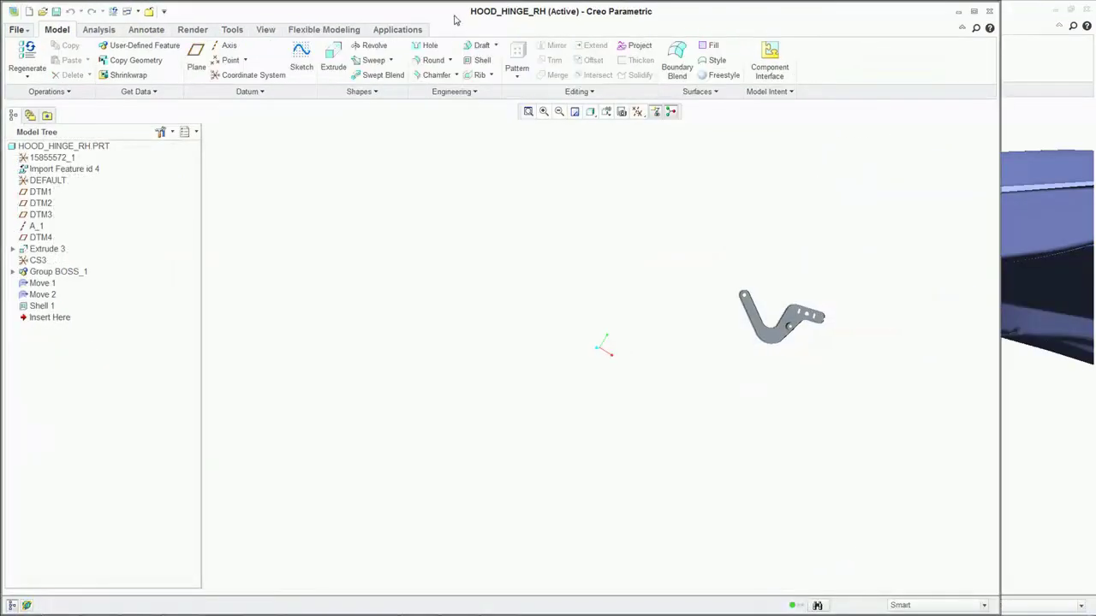
# Step: Start a Round on the long inner edge of the hinge's plain arm with a radius of 3
pyautogui.click(477, 383)
pyautogui.click(503, 401)
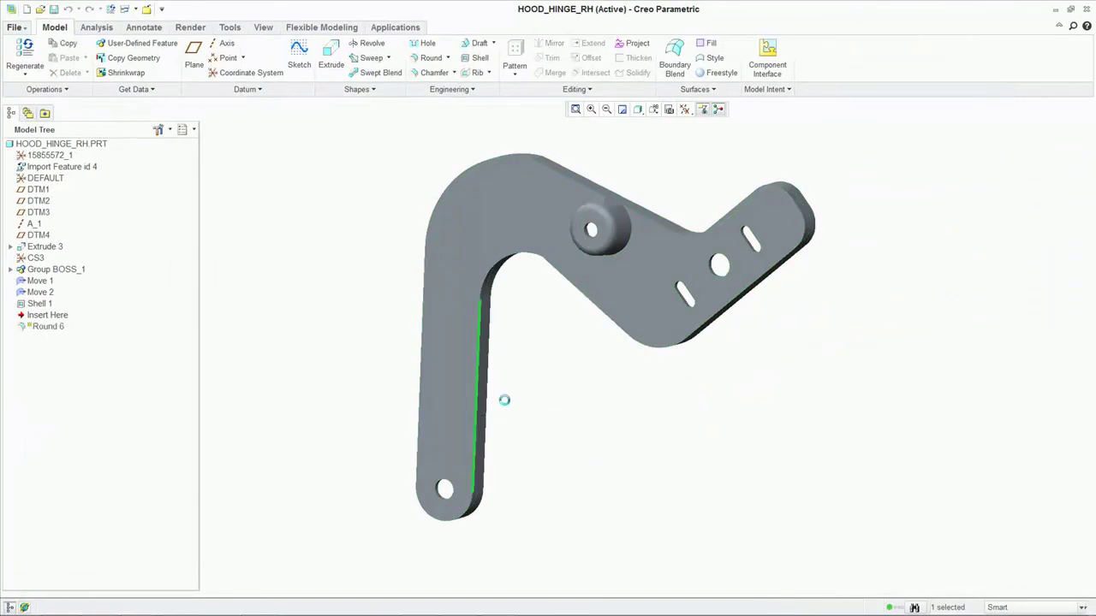
pyautogui.doubleClick(502, 380)
pyautogui.write('3')
pyautogui.press('Return')
# Step: Add the remaining outer edges, the boss's base edge and the edges of the holes and both slots to the round
pyautogui.moveTo(394, 480); pyautogui.dragTo(341, 483, button='middle')
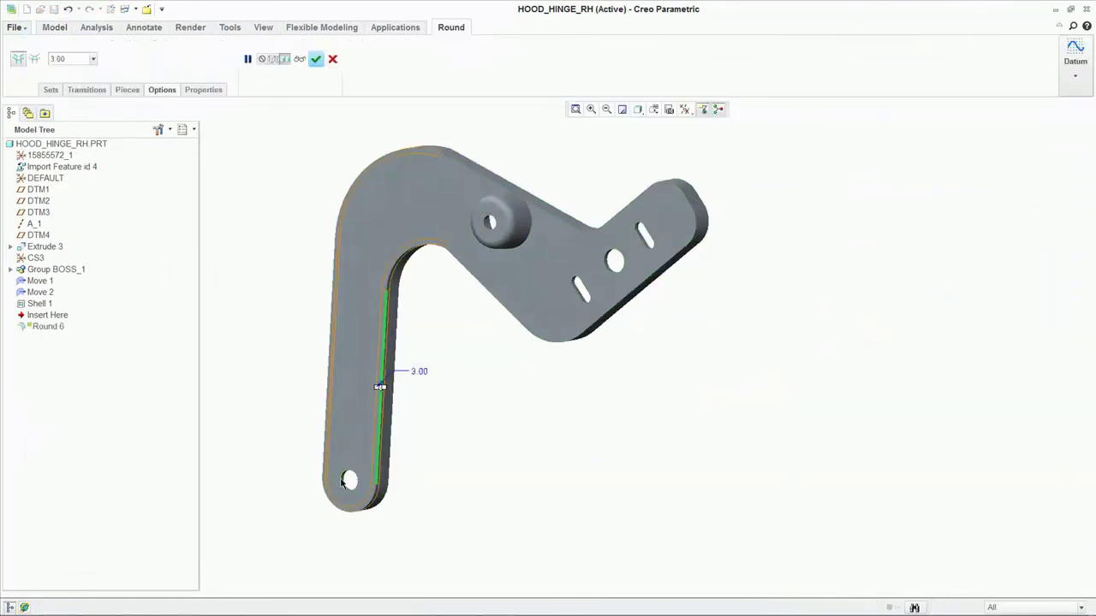
pyautogui.keyDown('ctrl'); pyautogui.click(495, 185); pyautogui.keyUp('ctrl')
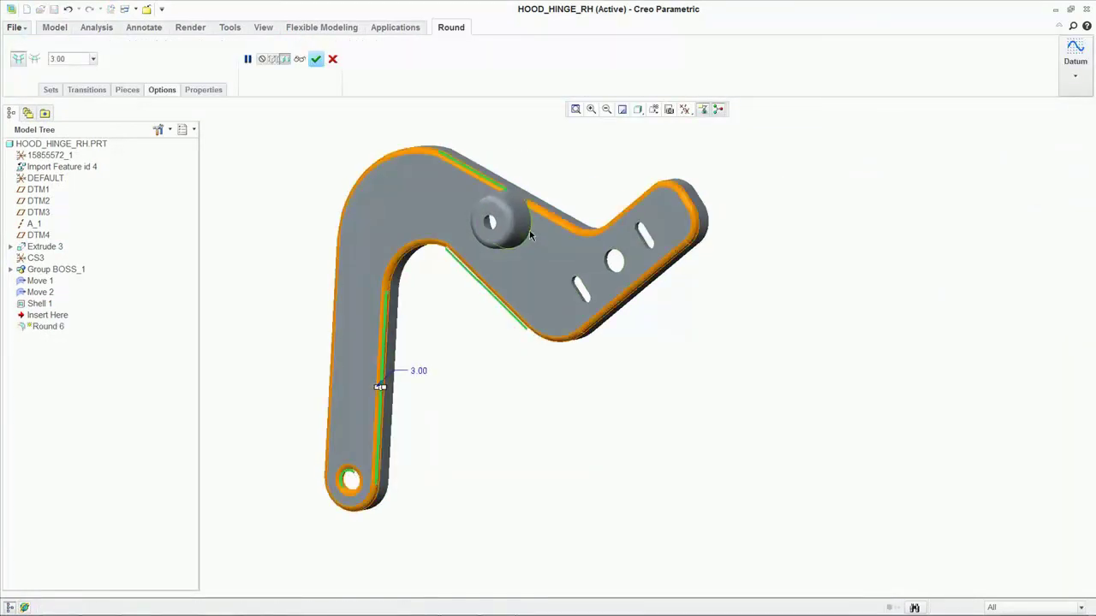
pyautogui.scroll(-4, 585, 292)
pyautogui.keyDown('shift'); pyautogui.moveTo(585, 292); pyautogui.dragTo(548, 374, button='middle'); pyautogui.keyUp('shift')
pyautogui.keyDown('ctrl'); pyautogui.click(526, 375); pyautogui.keyUp('ctrl')
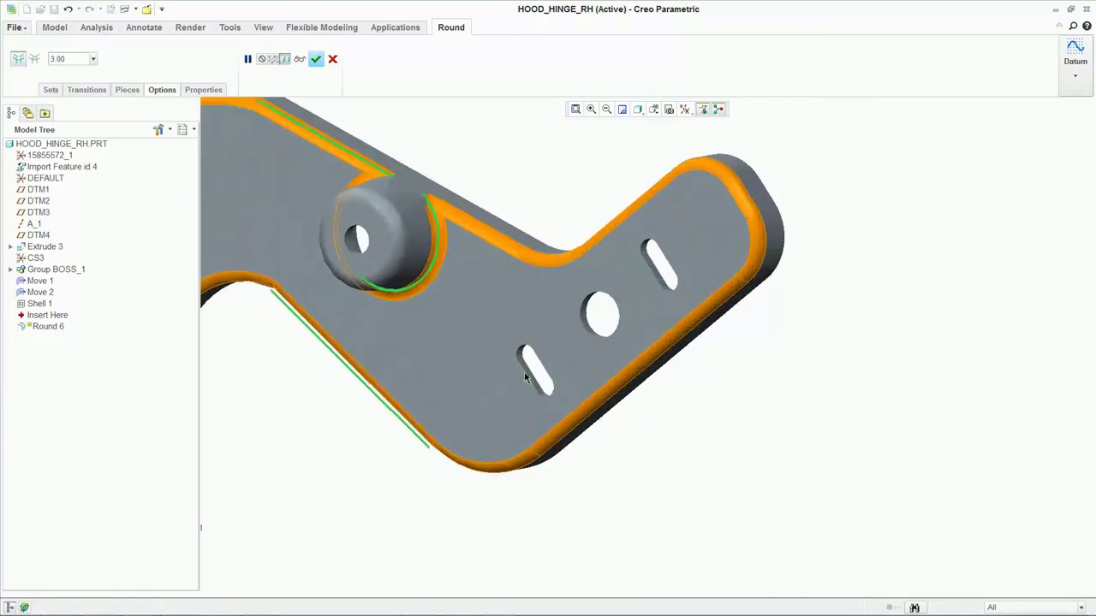
pyautogui.keyDown('ctrl'); pyautogui.click(587, 332); pyautogui.keyUp('ctrl')
pyautogui.keyDown('ctrl'); pyautogui.click(653, 286); pyautogui.keyUp('ctrl')
# Step: Reduce the round's radius to about 0.90 with its handle, and set it back to 3
pyautogui.scroll(5, 621, 326)
pyautogui.moveTo(537, 423); pyautogui.dragTo(545, 420, button='middle')
pyautogui.moveTo(558, 392); pyautogui.dragTo(562, 395)
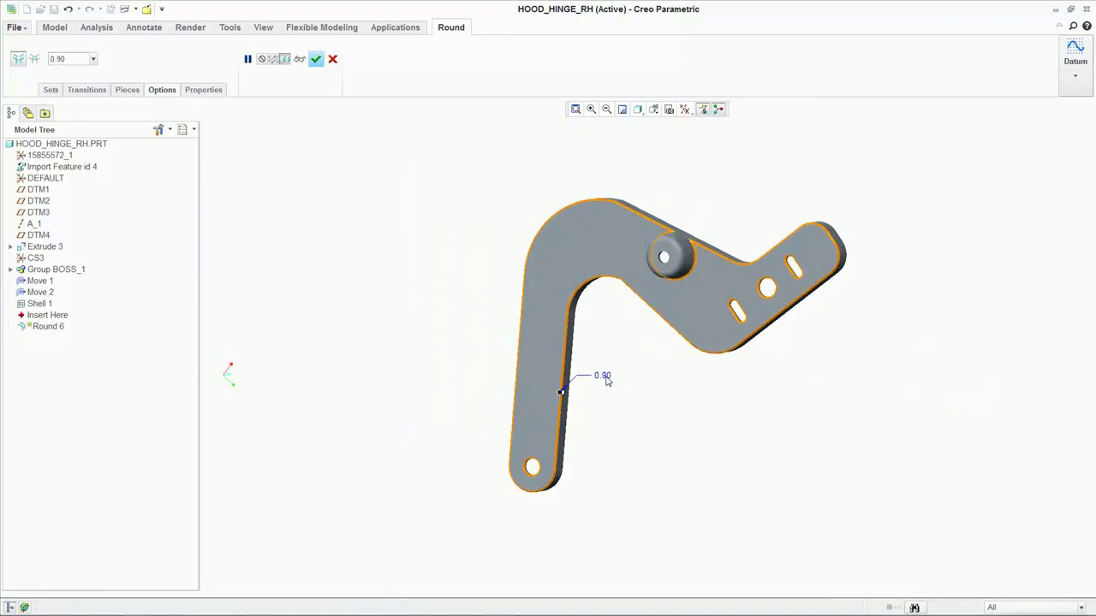
pyautogui.write('3')
pyautogui.press('Return')
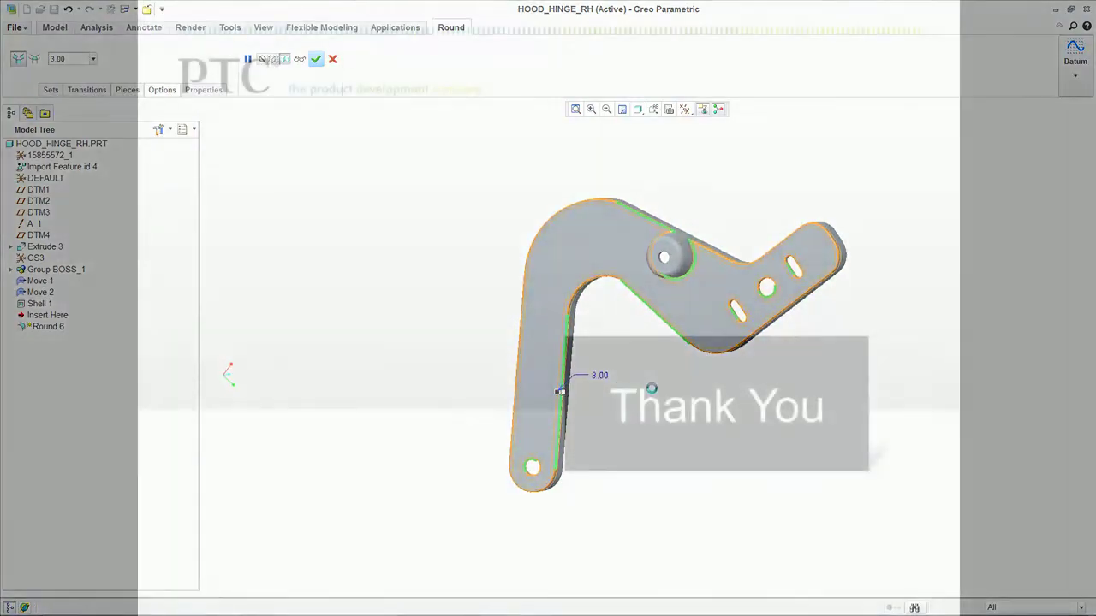